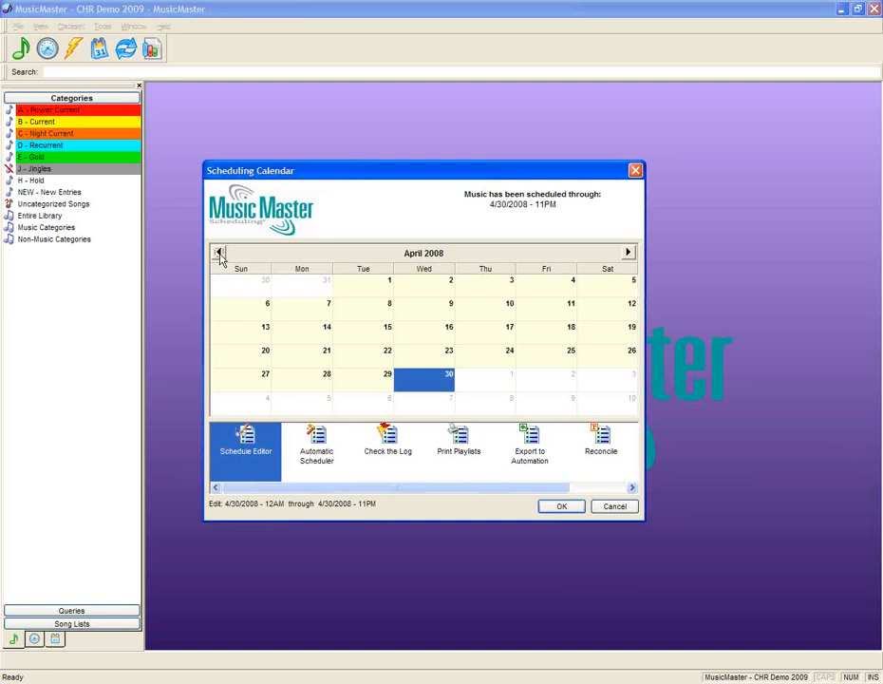
Open the Schedule Editor for March 4, 2008 from the scheduling calendar.
{"action": "left_click", "coordinate": [218, 253]}
{"action": "left_click", "coordinate": [362, 305]}
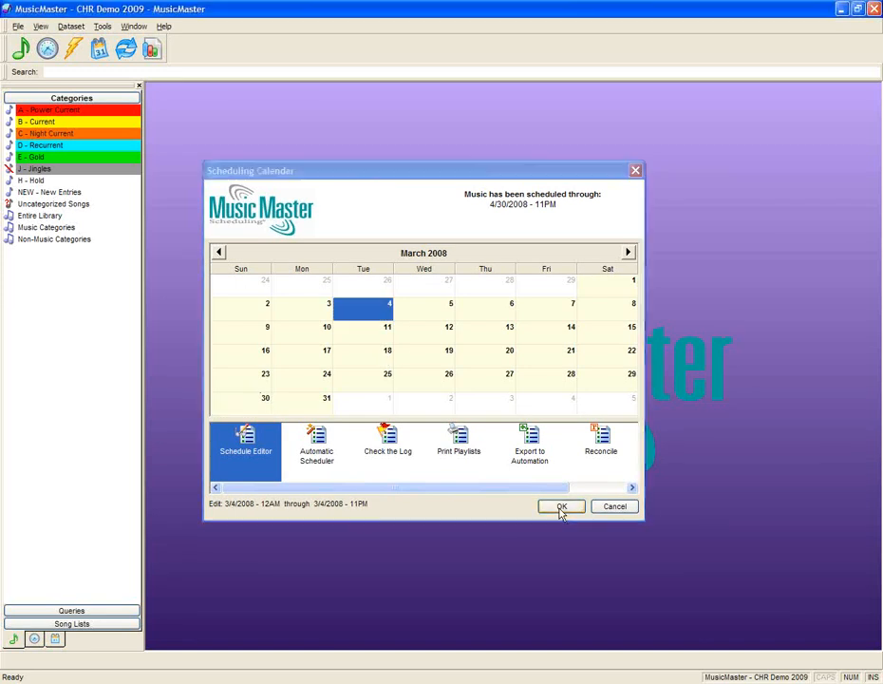
{"action": "left_click", "coordinate": [561, 507]}
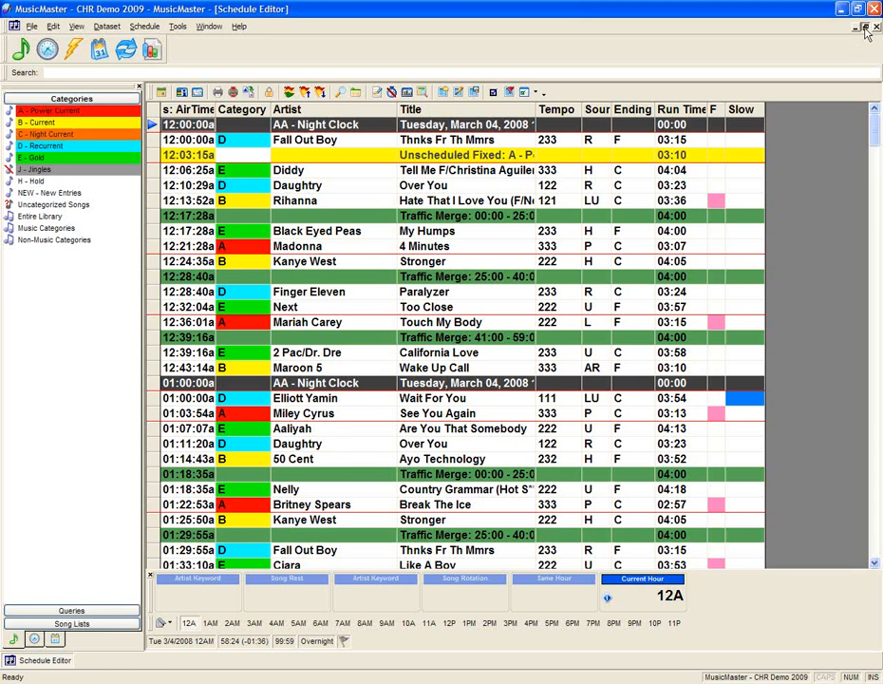
Open the A - Power Current category and arrange its library window above the restored Schedule Editor so both are visible.
{"action": "left_click", "coordinate": [864, 27]}
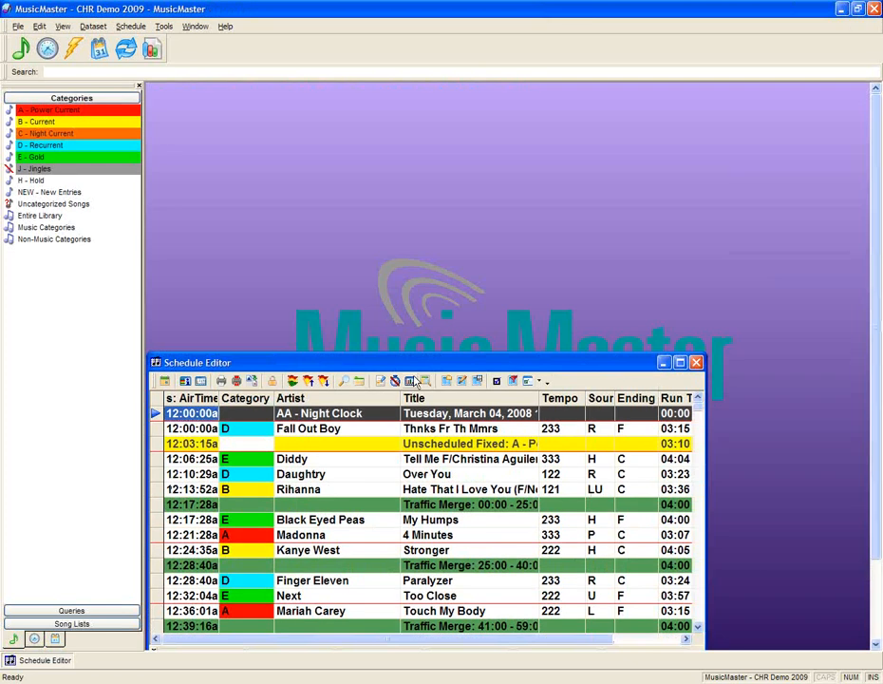
{"action": "left_click_drag", "start_coordinate": [409, 364], "coordinate": [409, 287]}
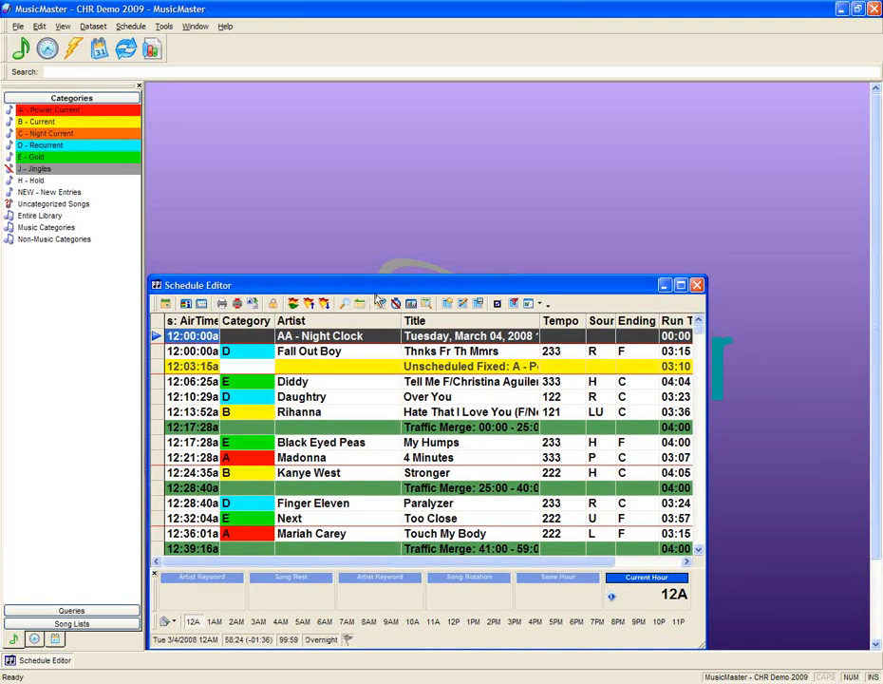
{"action": "double_click", "coordinate": [80, 114]}
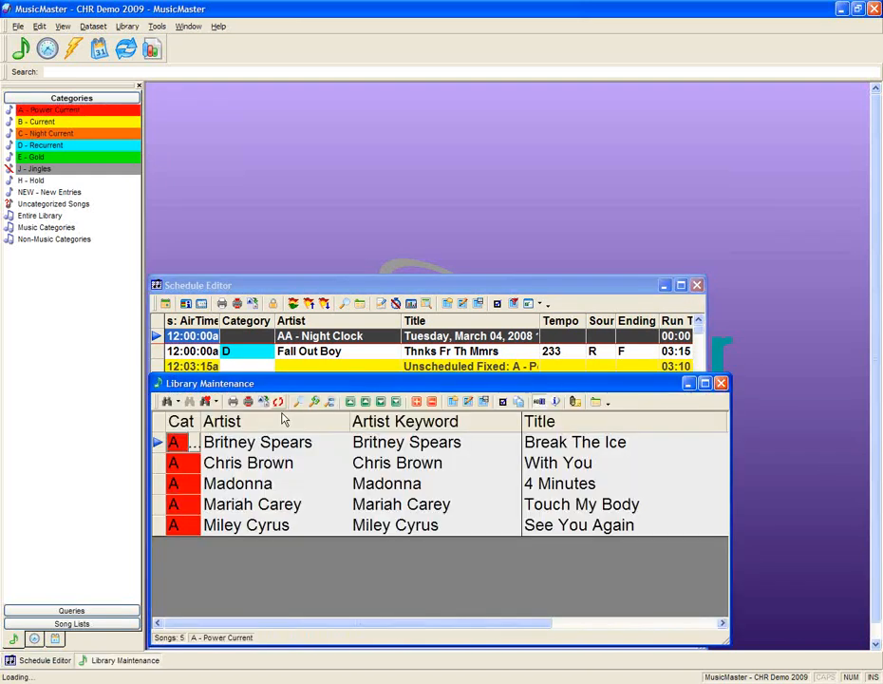
{"action": "left_click_drag", "start_coordinate": [294, 382], "coordinate": [293, 94]}
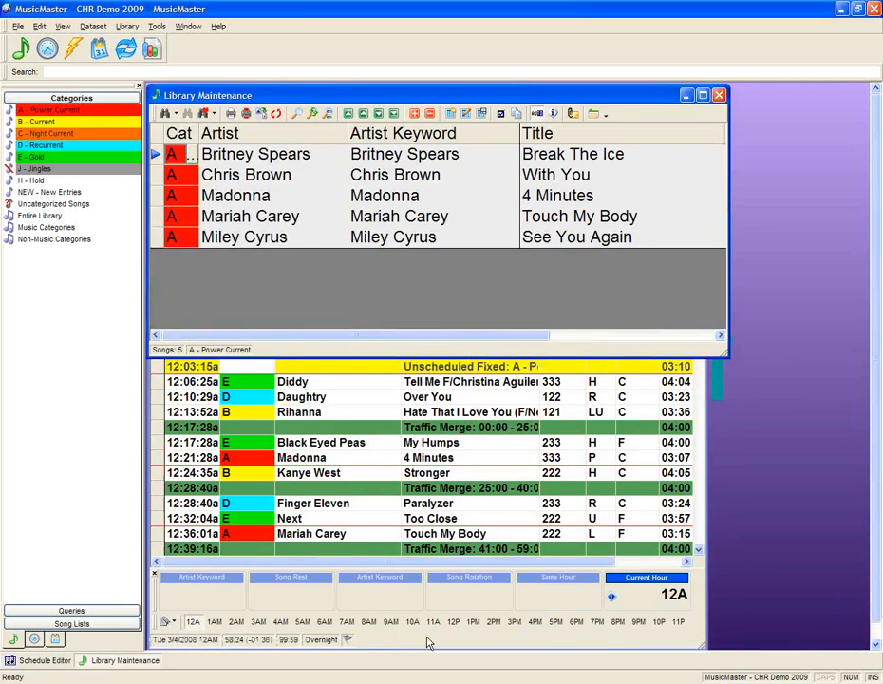
{"action": "left_click", "coordinate": [427, 642]}
{"action": "left_click_drag", "start_coordinate": [329, 285], "coordinate": [327, 364]}
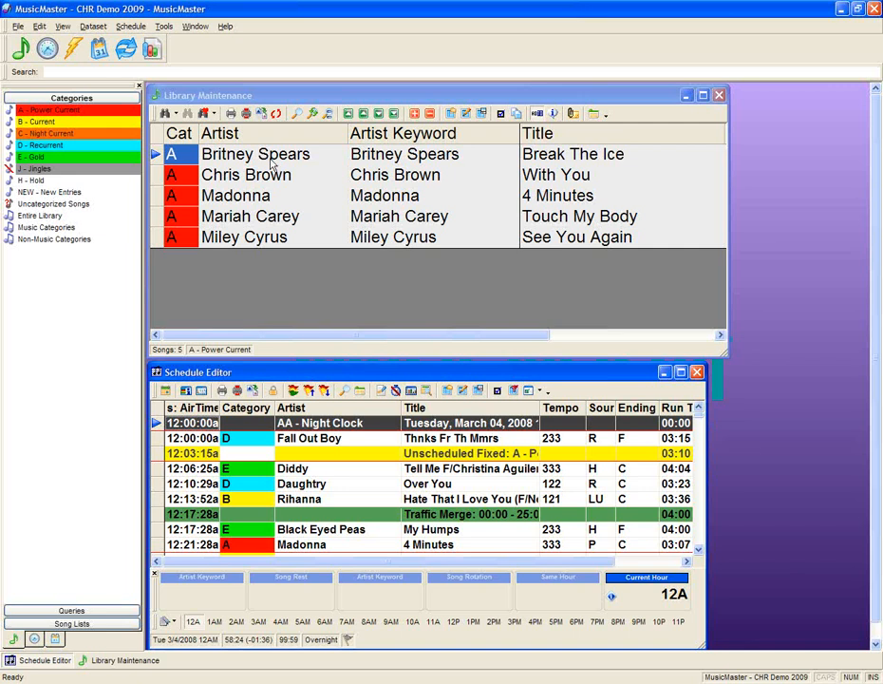
Schedule Britney Spears' "Break The Ice" from the library list into the unscheduled Power Current position at 12:03:15a.
{"action": "left_click", "coordinate": [169, 158]}
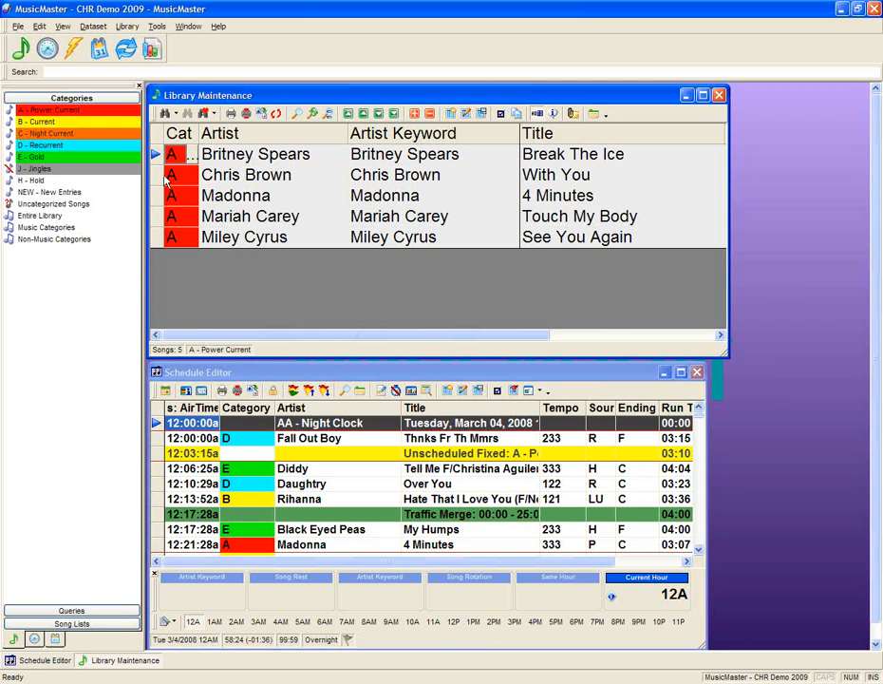
{"action": "left_click", "coordinate": [157, 157]}
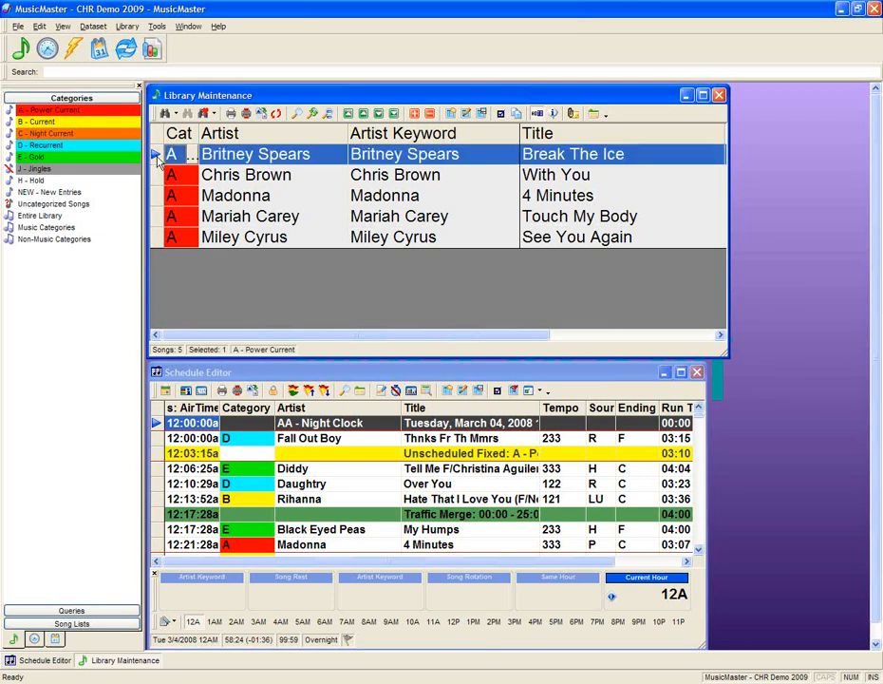
{"action": "left_click_drag", "start_coordinate": [158, 156], "coordinate": [282, 376]}
{"action": "left_click_drag", "start_coordinate": [282, 376], "coordinate": [282, 374]}
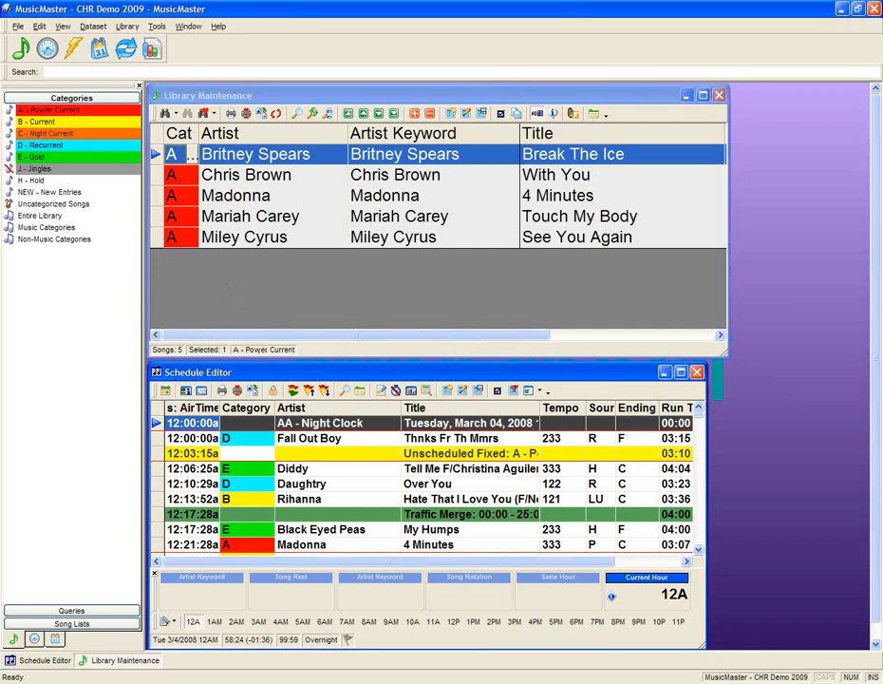
{"action": "left_click", "coordinate": [300, 453]}
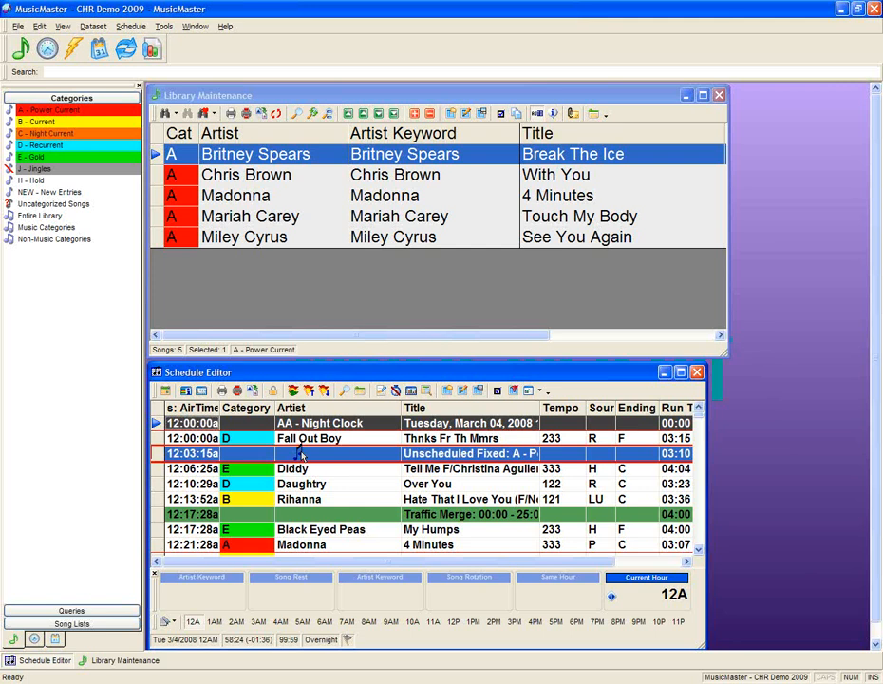
{"action": "left_click_drag", "start_coordinate": [301, 451], "coordinate": [301, 447]}
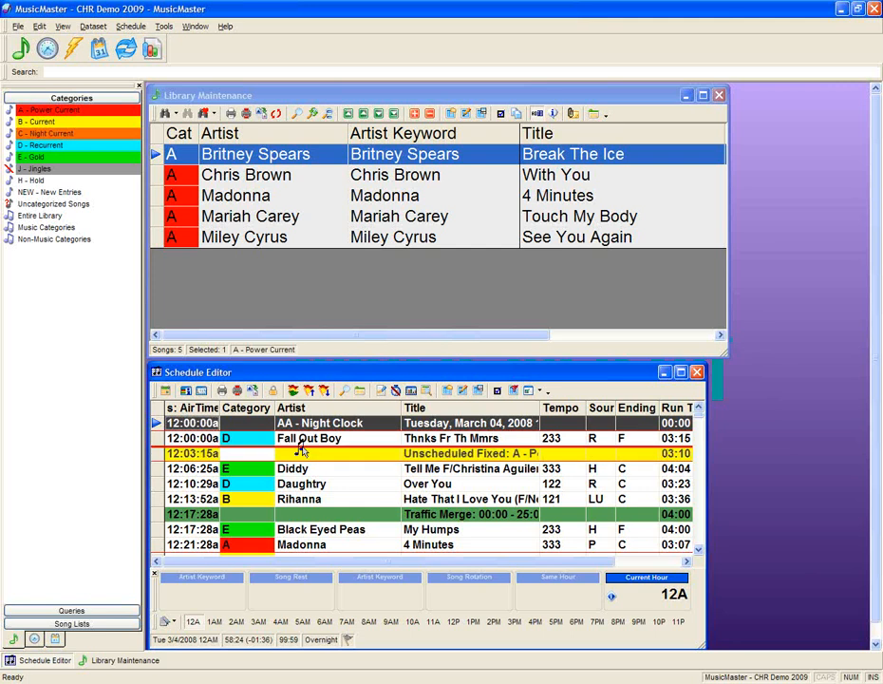
{"action": "left_click_drag", "start_coordinate": [301, 449], "coordinate": [301, 454]}
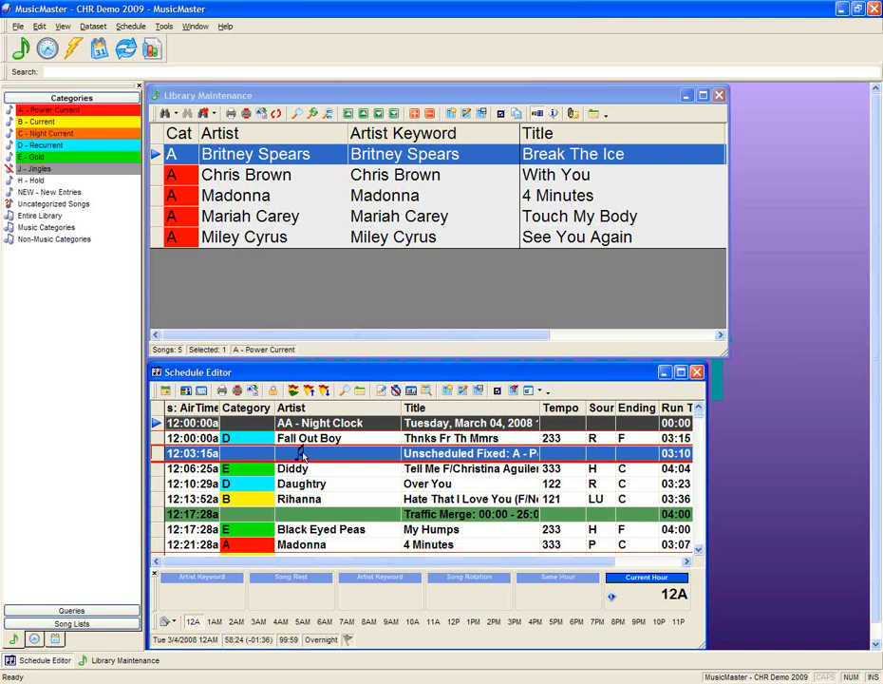
{"action": "left_click_drag", "start_coordinate": [301, 454], "coordinate": [301, 454]}
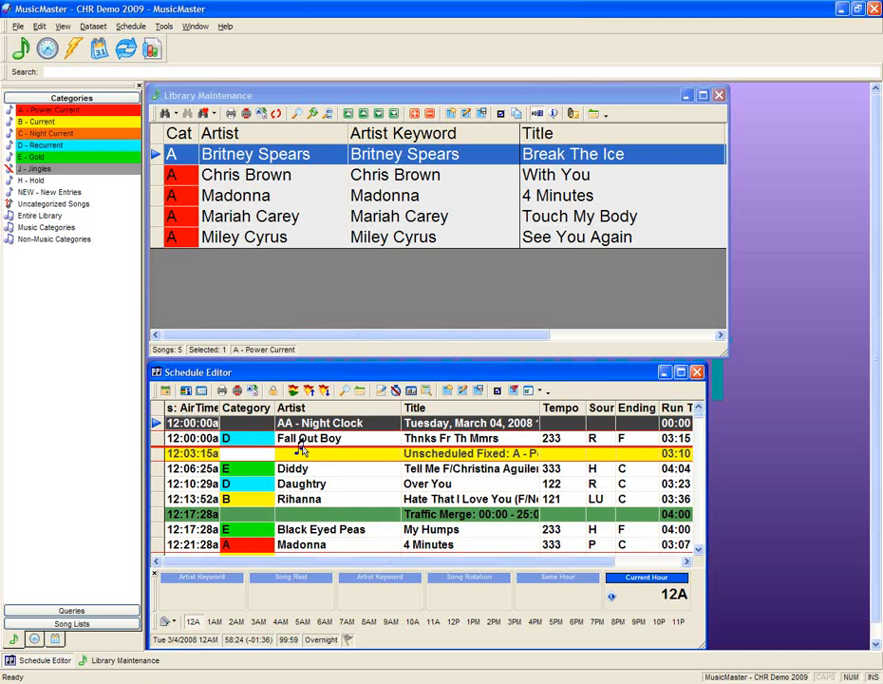
{"action": "left_click", "coordinate": [302, 455]}
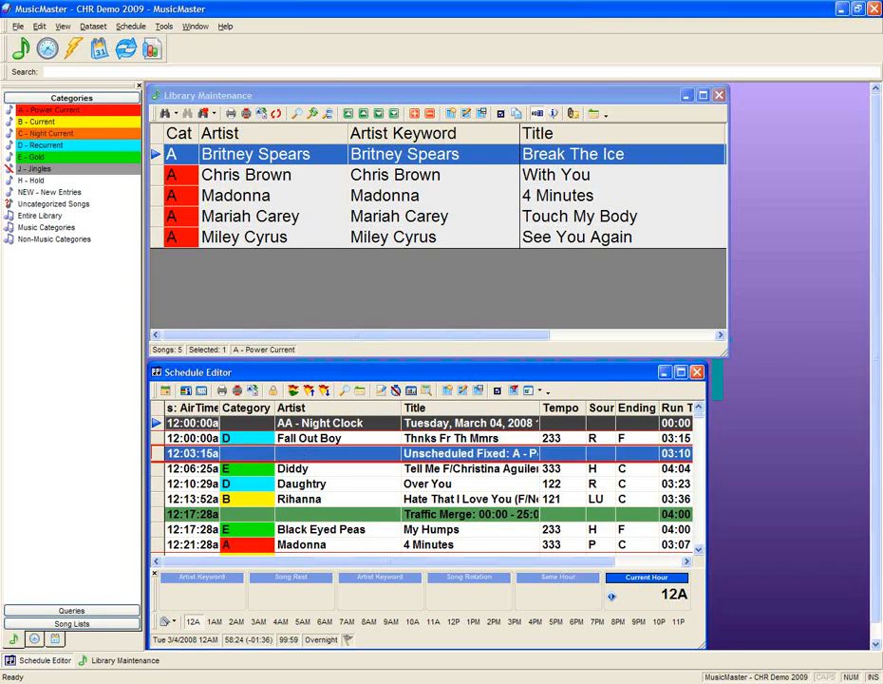
{"action": "left_click_drag", "start_coordinate": [256, 154], "coordinate": [302, 455]}
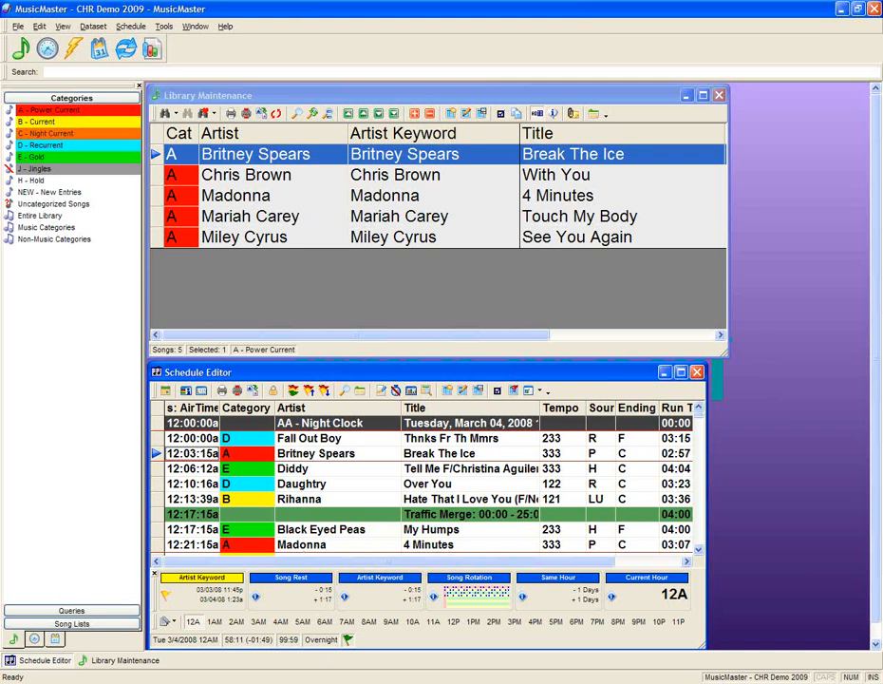
Unschedule Madonna's "4 Minutes" from its 12:21:15a position in the schedule.
{"action": "right_click", "coordinate": [316, 544]}
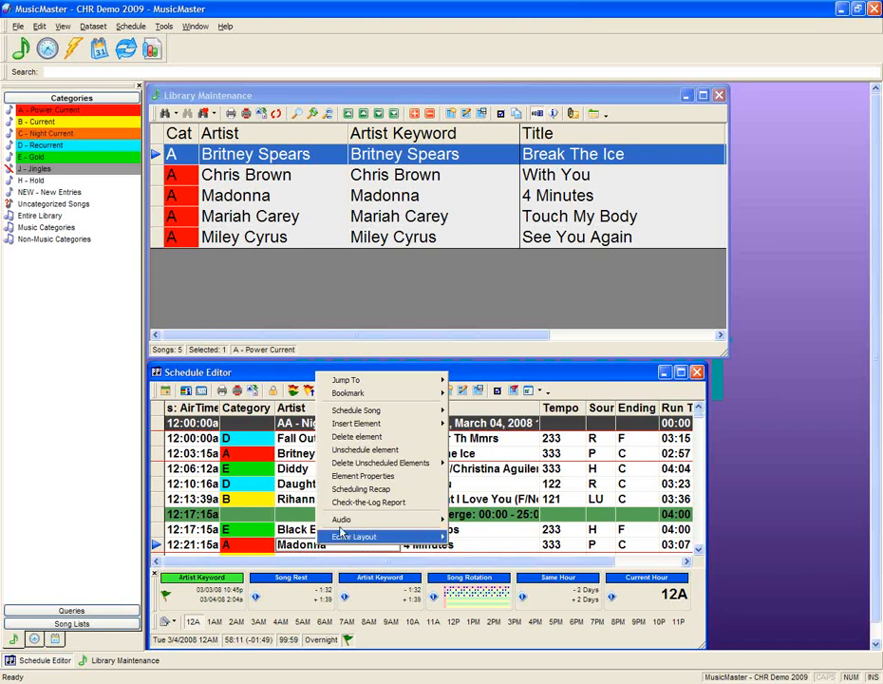
{"action": "left_click", "coordinate": [352, 450]}
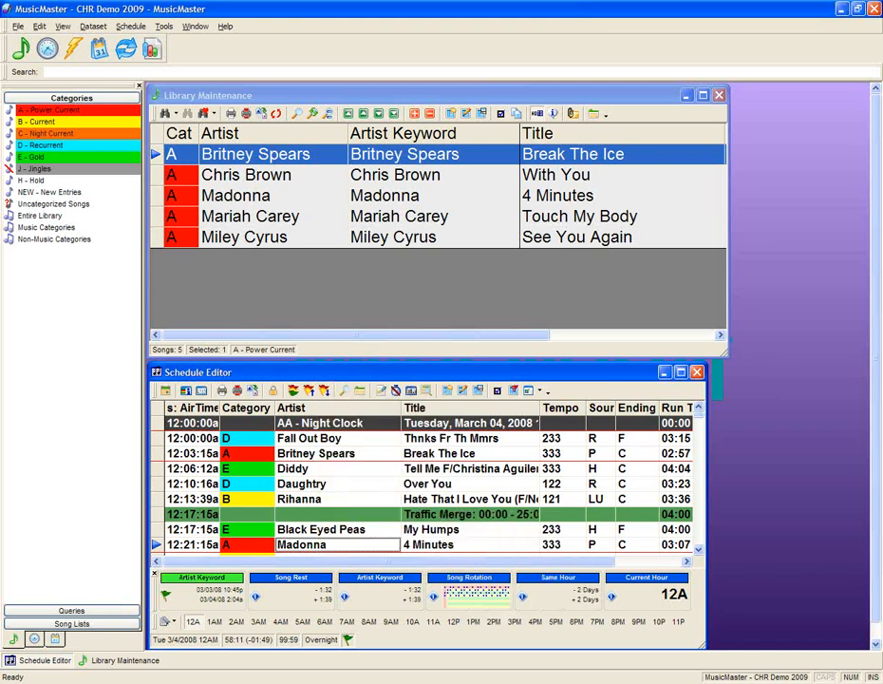
{"action": "key", "text": "Return"}
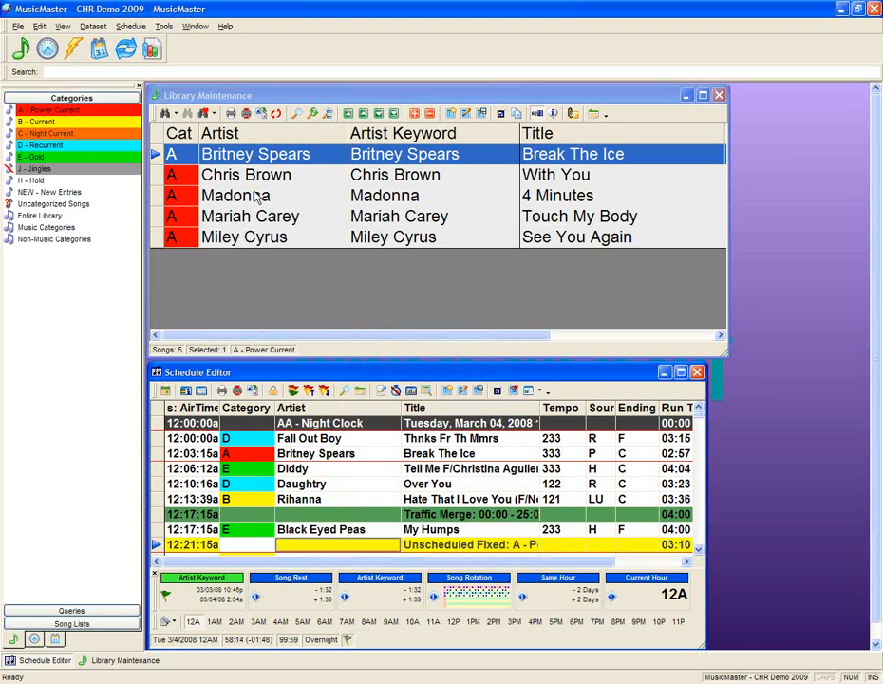
Place Madonna's "4 Minutes" from the library list into the unscheduled 12:21:15a position.
{"action": "left_click", "coordinate": [256, 197]}
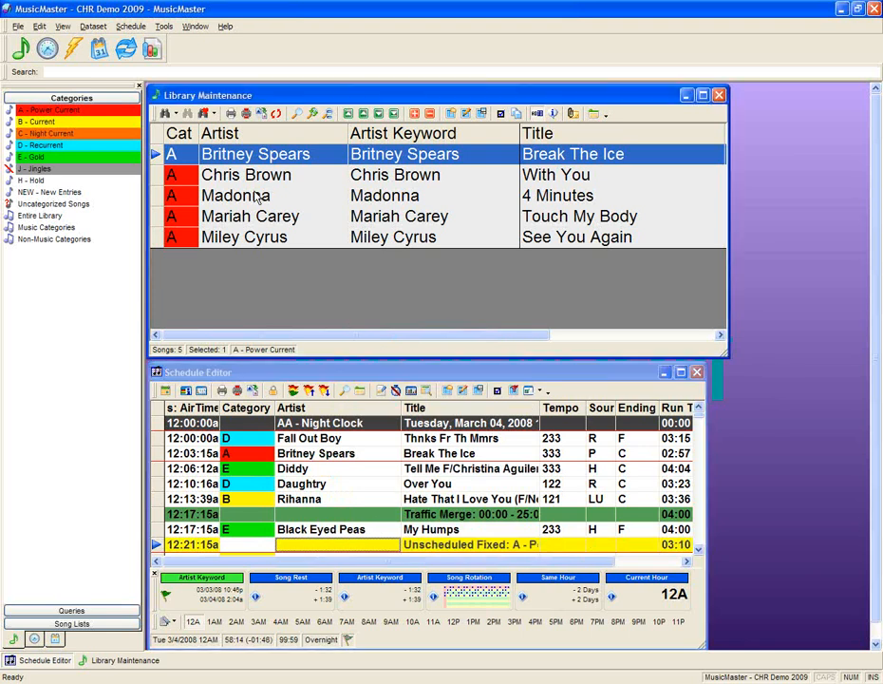
{"action": "left_click", "coordinate": [155, 197]}
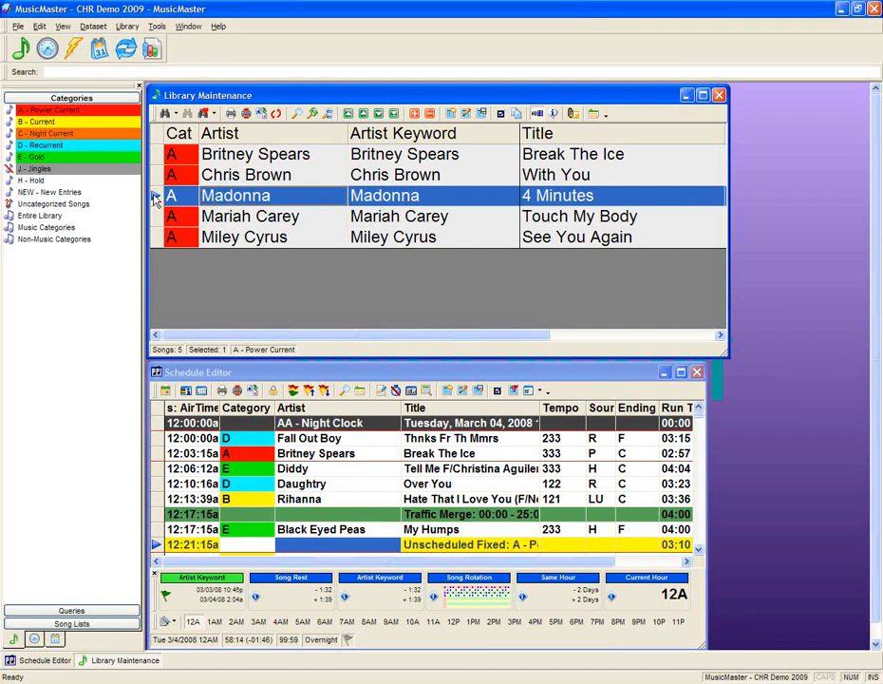
{"action": "left_click_drag", "start_coordinate": [156, 197], "coordinate": [314, 544]}
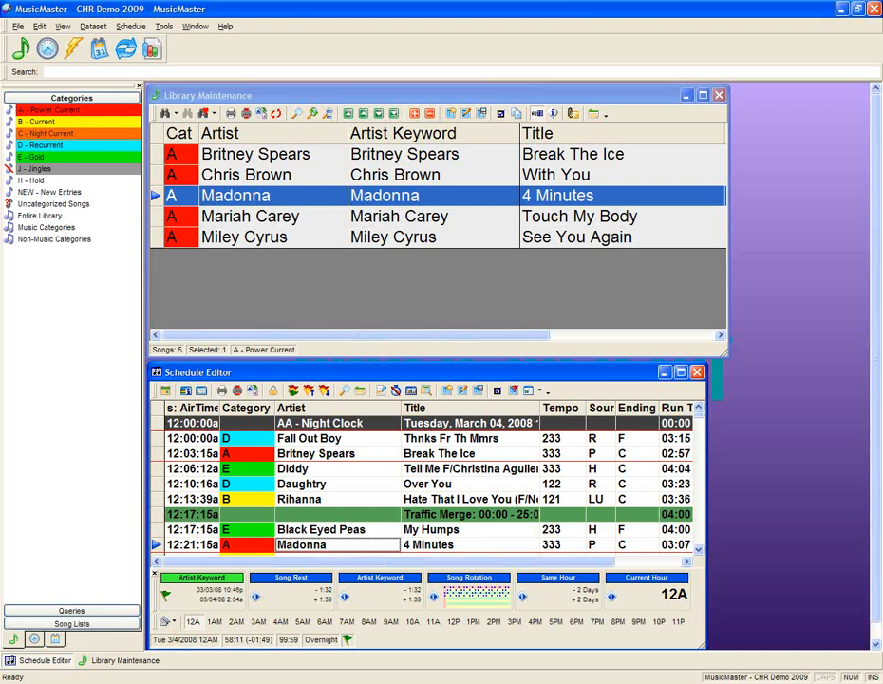
Insert the five E - Gold songs from Timbaland through Ciara between Maroon 5's "Wake Up Call" and the 01:00:00a clock header.
{"action": "left_click", "coordinate": [62, 158]}
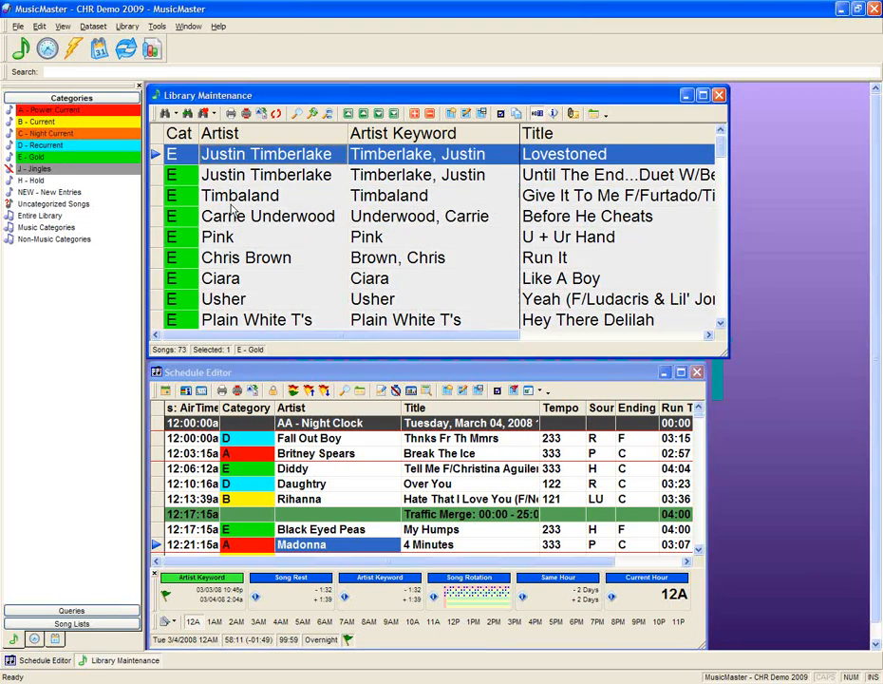
{"action": "left_click", "coordinate": [176, 197]}
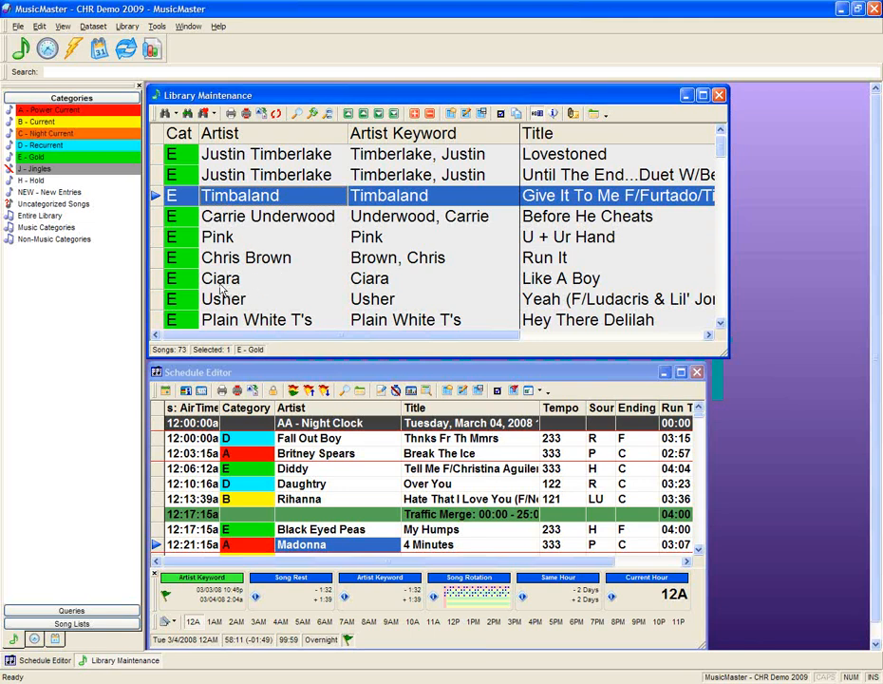
{"action": "left_click", "coordinate": [159, 280], "text": "shift"}
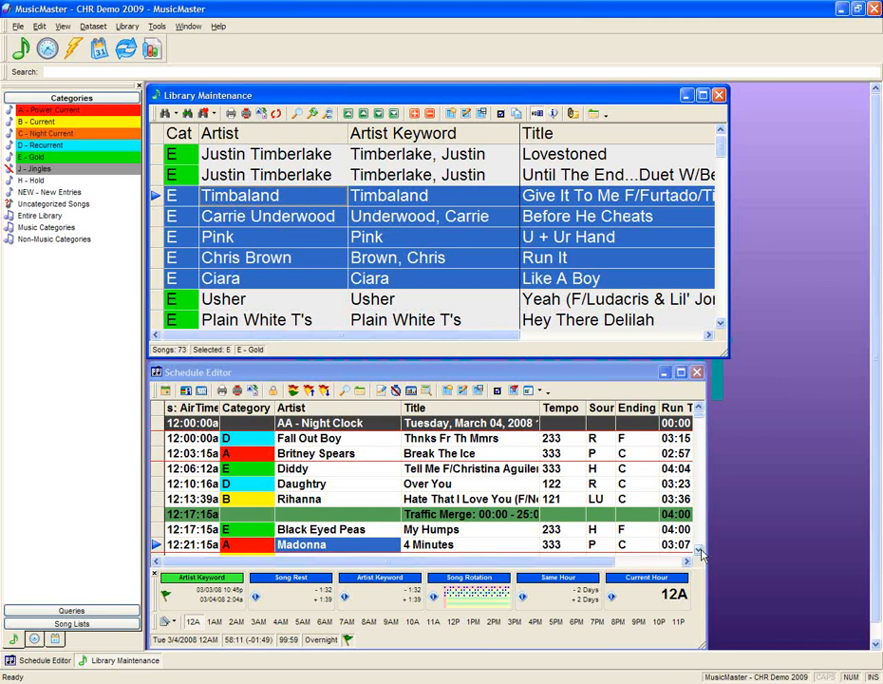
{"action": "left_click", "coordinate": [701, 553]}
{"action": "scroll", "coordinate": [701, 553], "scroll_direction": "down", "scroll_amount": 1}
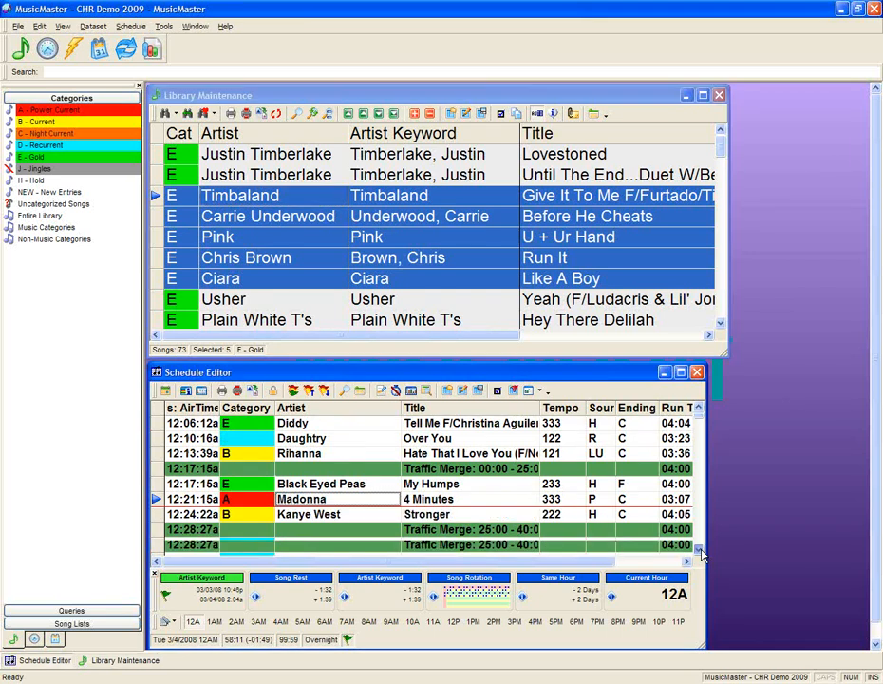
{"action": "scroll", "coordinate": [701, 552], "scroll_direction": "down", "scroll_amount": 1}
{"action": "scroll", "coordinate": [700, 552], "scroll_direction": "down", "scroll_amount": 2}
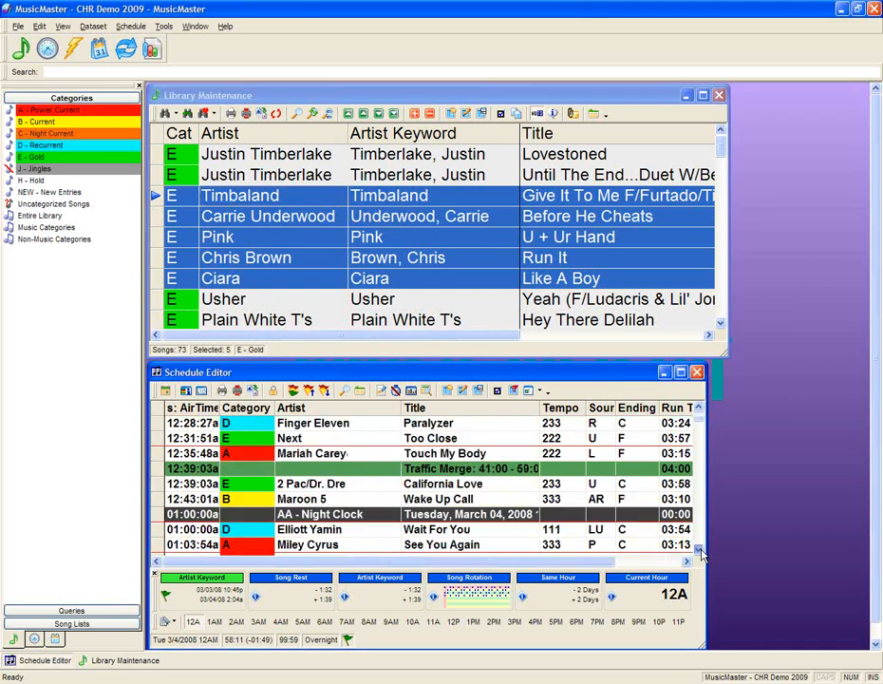
{"action": "left_click", "coordinate": [700, 553]}
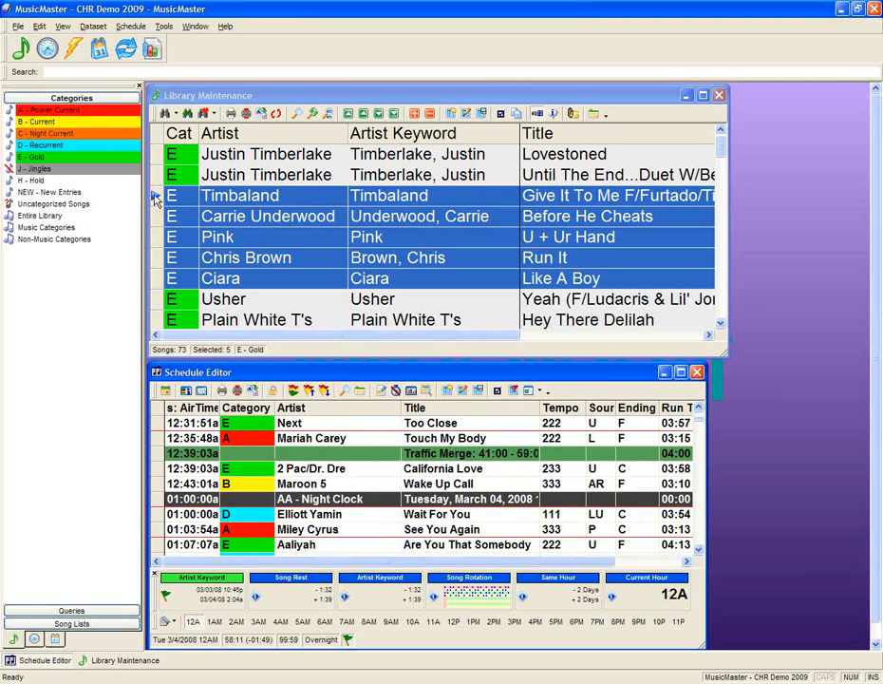
{"action": "mouse_move", "coordinate": [155, 198]}
{"action": "left_mouse_down"}
{"action": "mouse_move", "coordinate": [181, 378]}
{"action": "mouse_move", "coordinate": [228, 442]}
{"action": "mouse_move", "coordinate": [232, 485]}
{"action": "mouse_move", "coordinate": [291, 486]}
{"action": "left_mouse_up"}
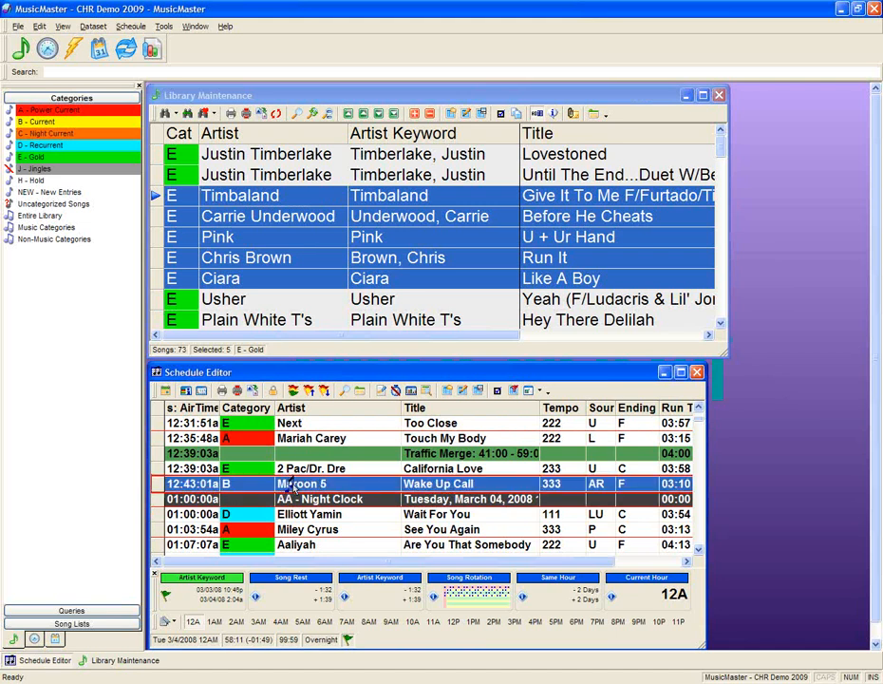
{"action": "mouse_move", "coordinate": [292, 486]}
{"action": "left_mouse_down"}
{"action": "mouse_move", "coordinate": [295, 494]}
{"action": "mouse_move", "coordinate": [299, 487]}
{"action": "left_mouse_up"}
{"action": "left_click_drag", "start_coordinate": [299, 487], "coordinate": [300, 493]}
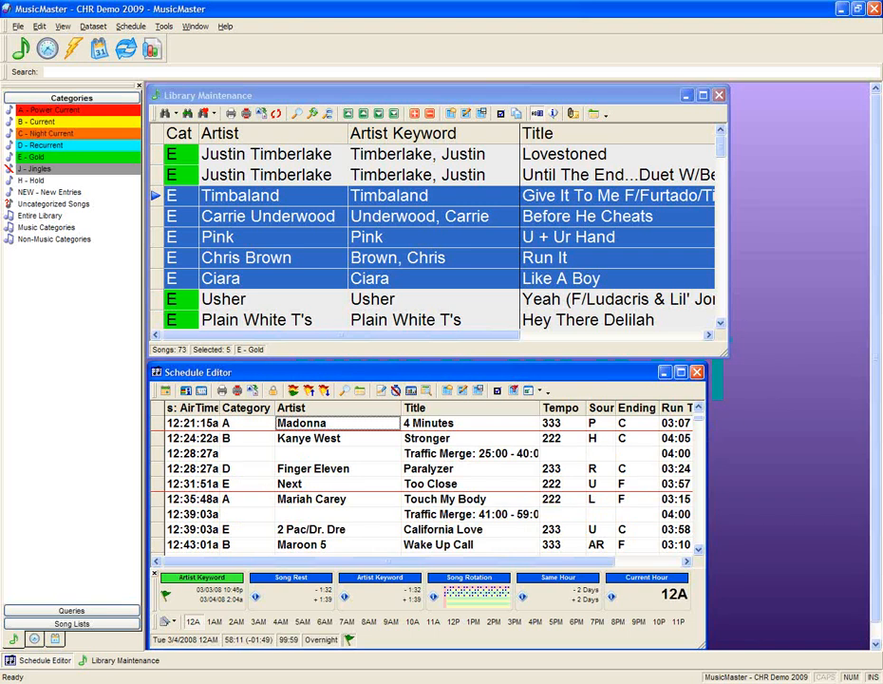
{"action": "left_click", "coordinate": [698, 551]}
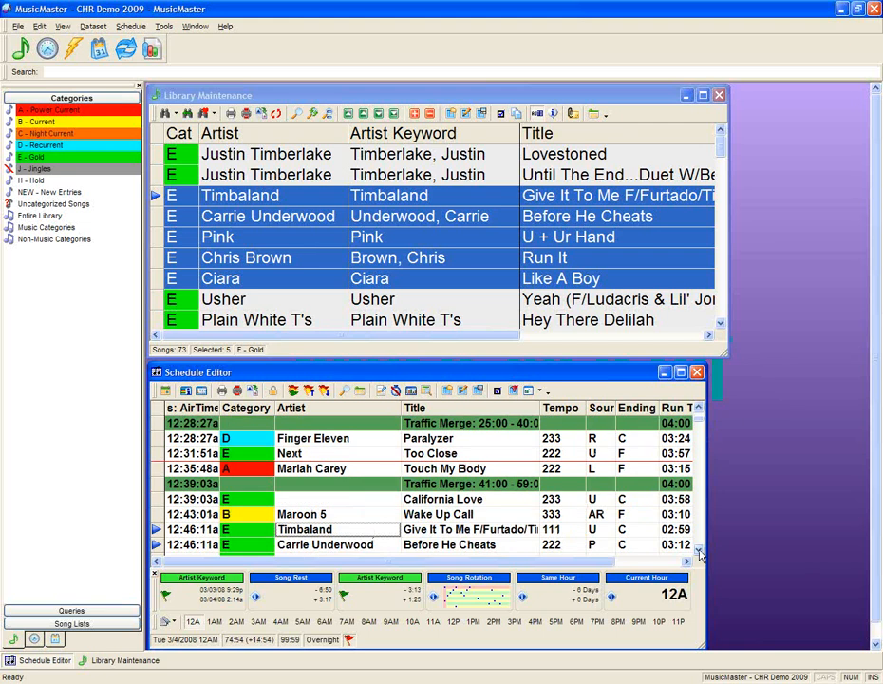
{"action": "left_click", "coordinate": [698, 550]}
{"action": "left_click", "coordinate": [699, 551]}
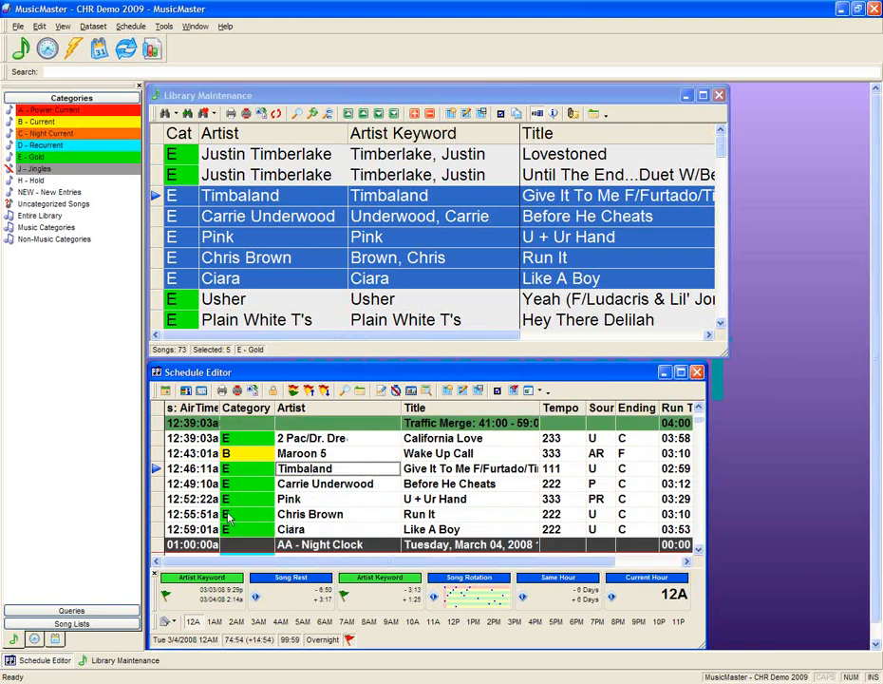
Close the Library Maintenance window and maximize the Schedule Editor.
{"action": "left_click", "coordinate": [156, 198]}
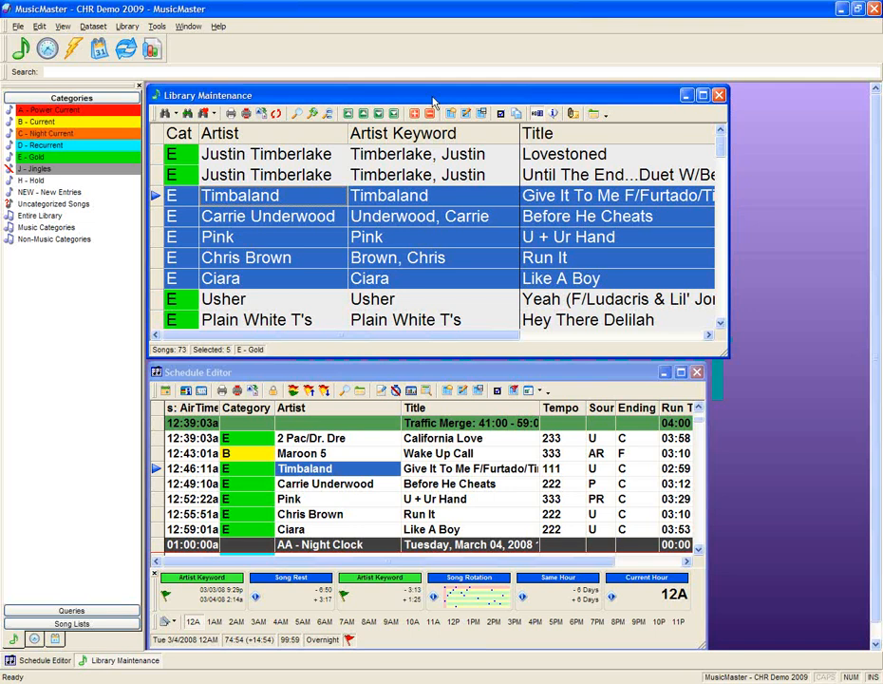
{"action": "left_click", "coordinate": [720, 96]}
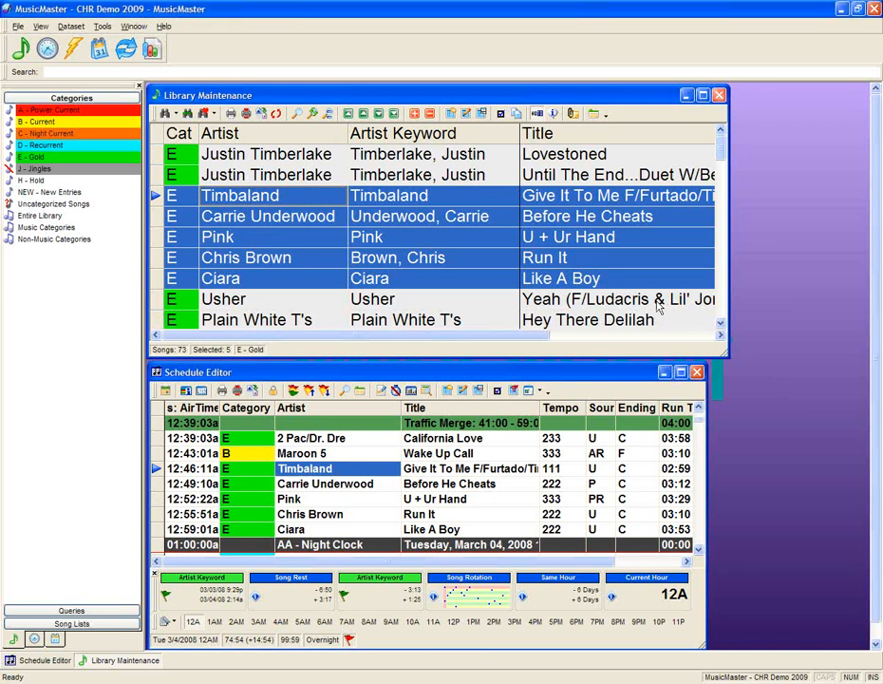
{"action": "left_click", "coordinate": [680, 373]}
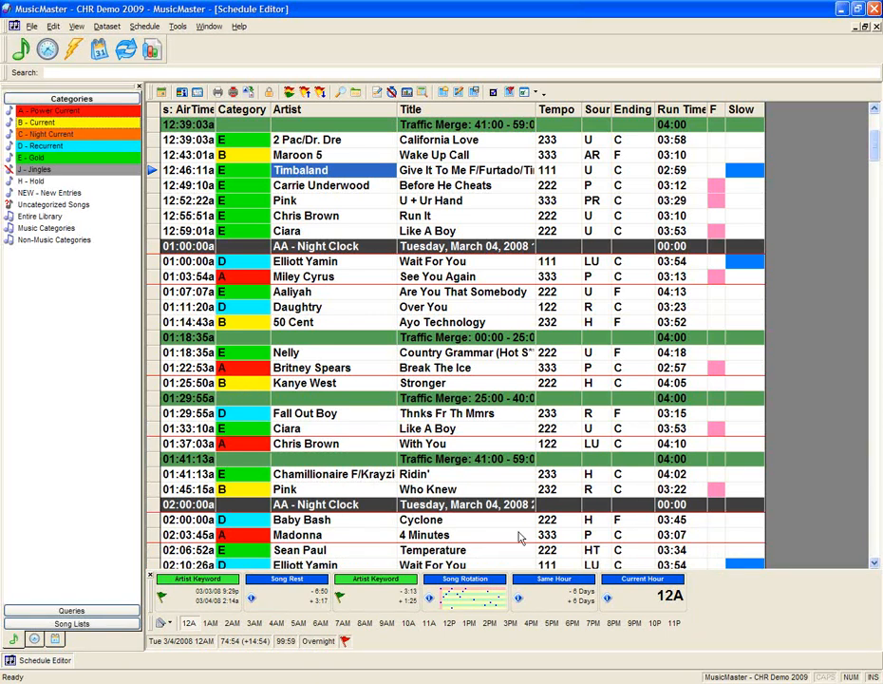
Insert an unscheduled B - Current position between Pink's "Who Knew" and the 02:00:00a clock header.
{"action": "left_click", "coordinate": [874, 563]}
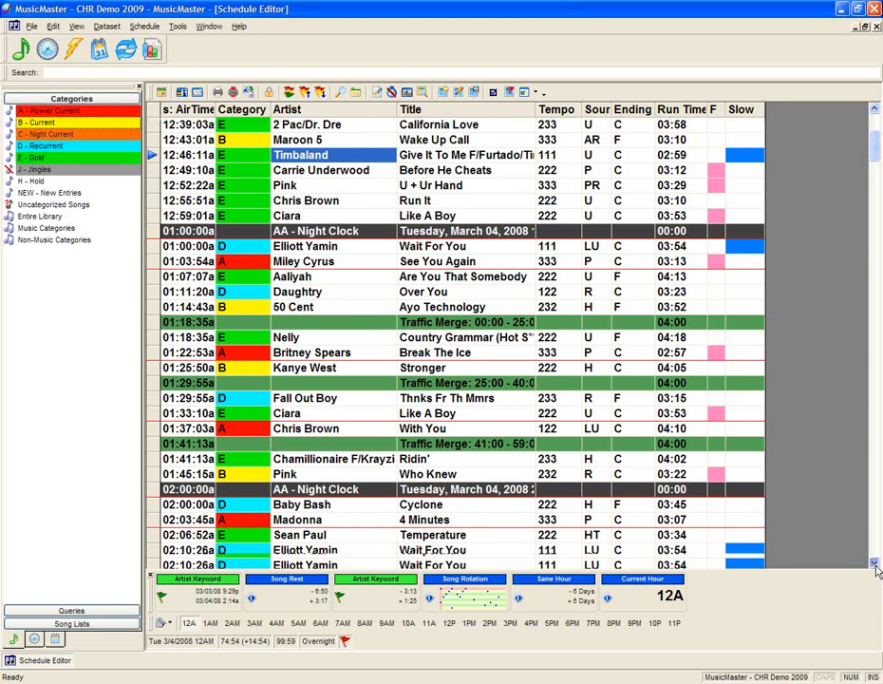
{"action": "left_click", "coordinate": [875, 563]}
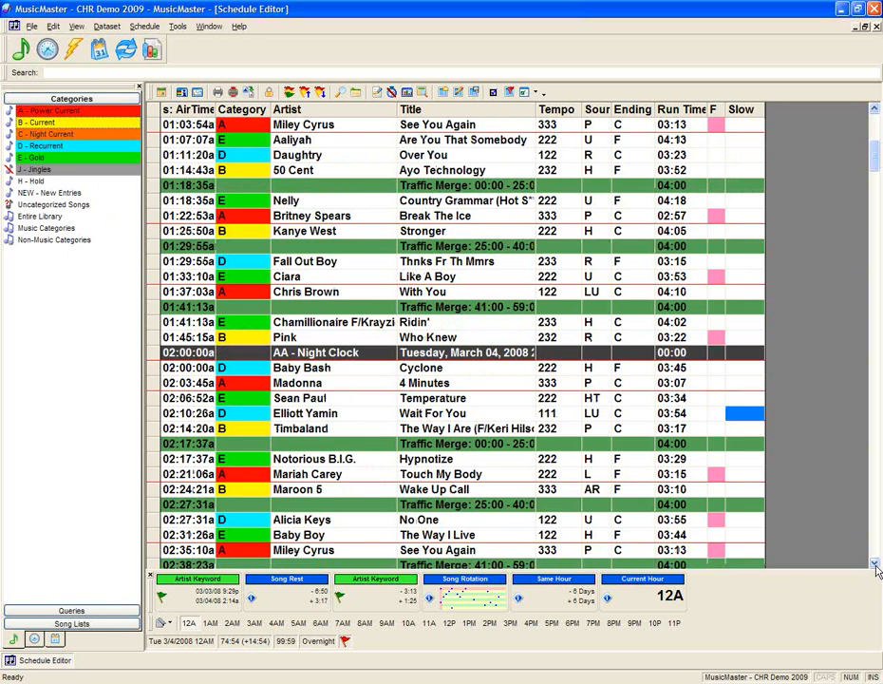
{"action": "left_click", "coordinate": [875, 563]}
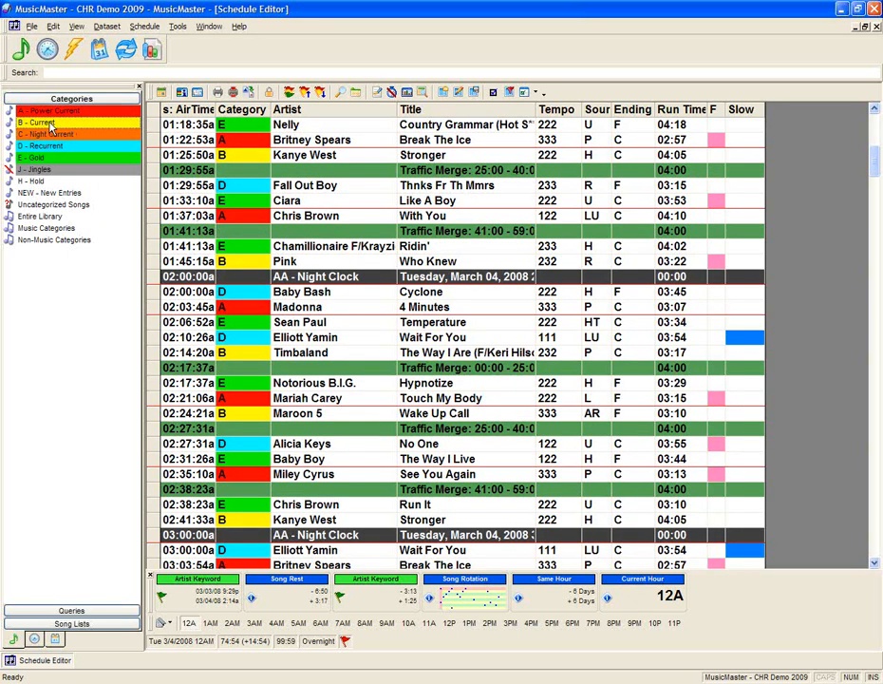
{"action": "left_click_drag", "start_coordinate": [49, 126], "coordinate": [285, 264]}
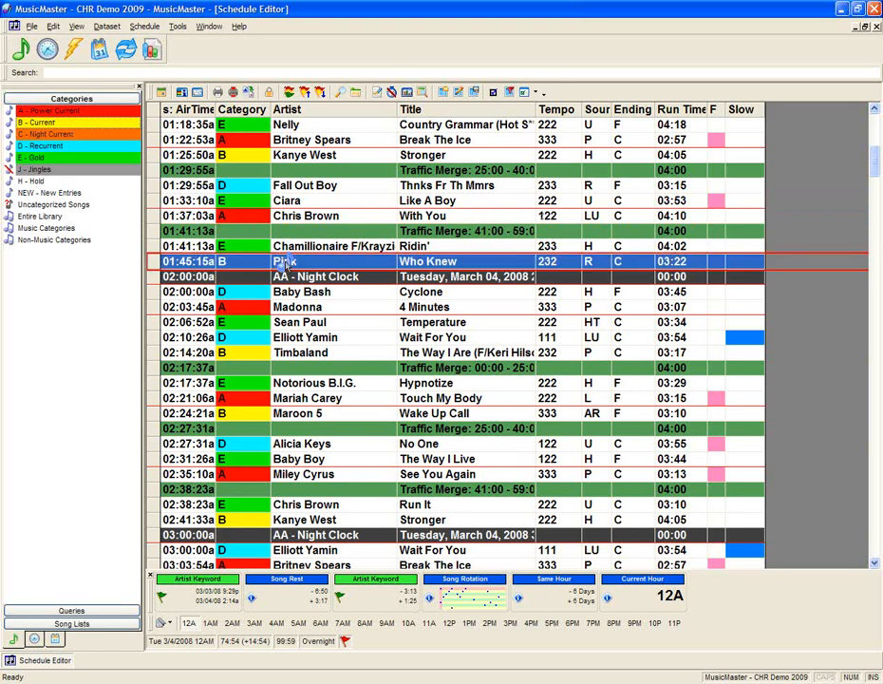
{"action": "left_click_drag", "start_coordinate": [284, 264], "coordinate": [282, 273]}
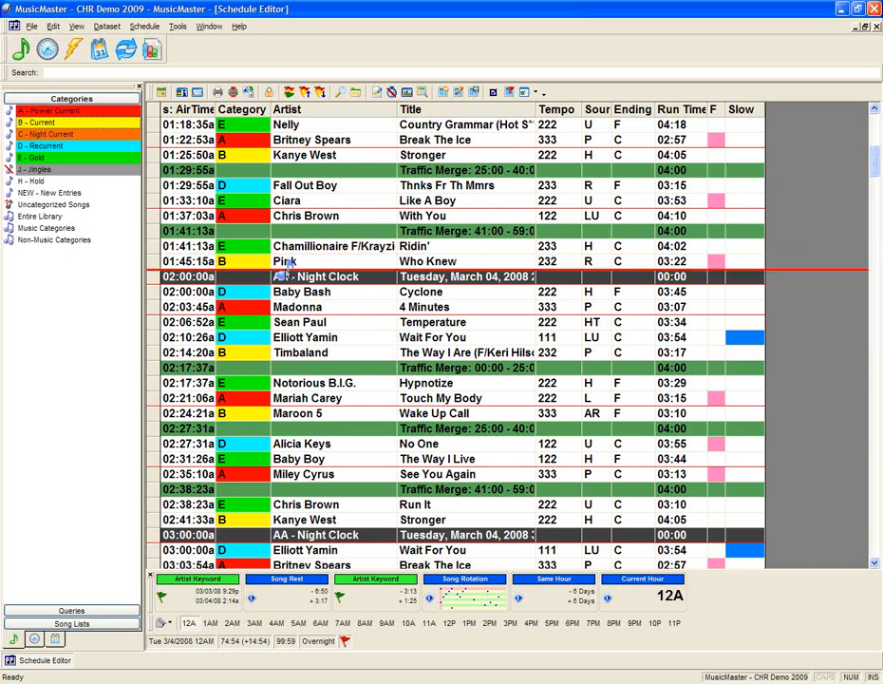
{"action": "left_click_drag", "start_coordinate": [282, 272], "coordinate": [282, 273]}
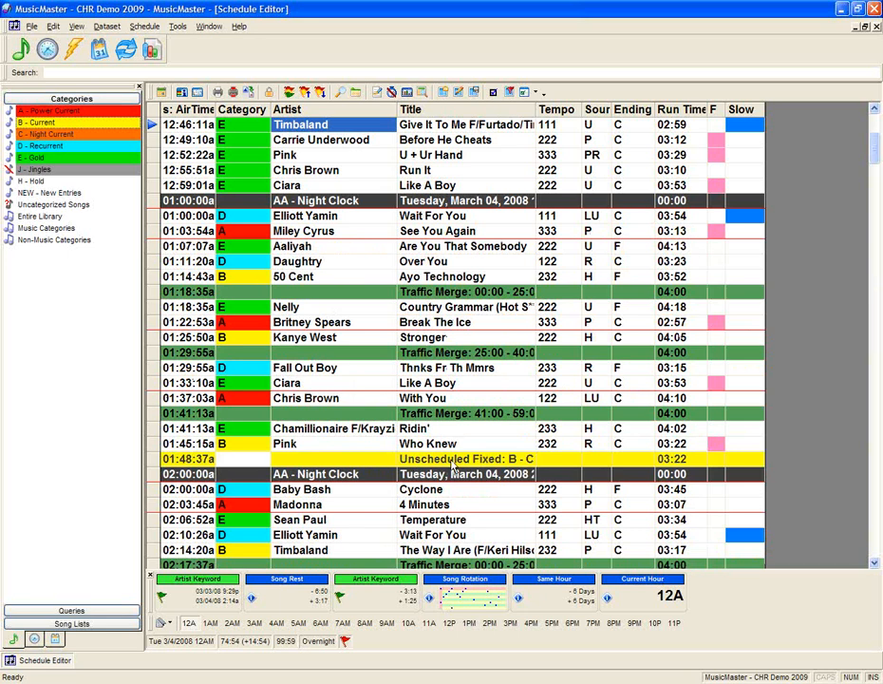
Review the B - Current candidate songs for the unscheduled 01:48:37a position, including Kanye West's "Stronger".
{"action": "left_click", "coordinate": [343, 462]}
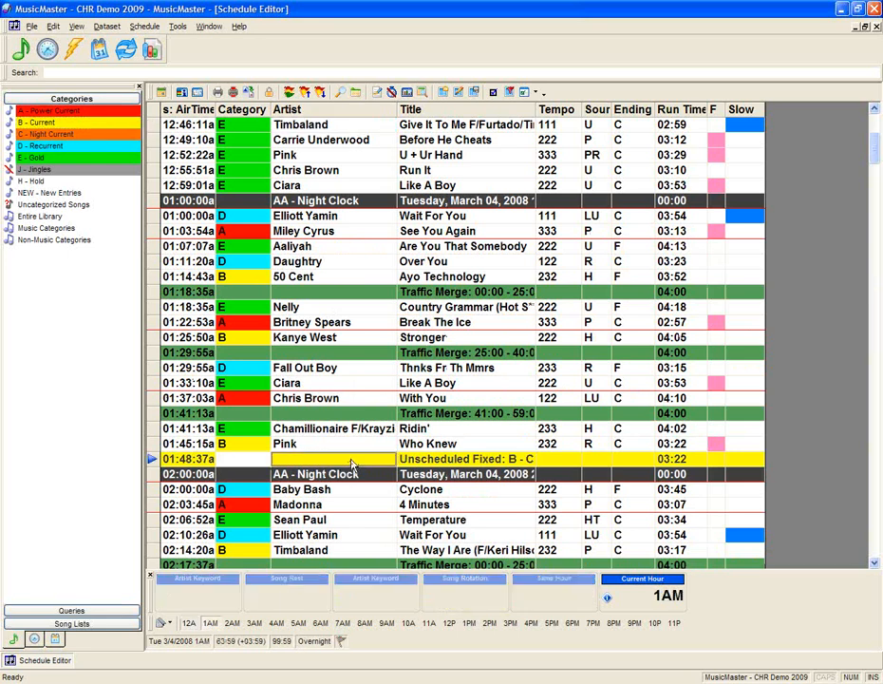
{"action": "double_click", "coordinate": [351, 463]}
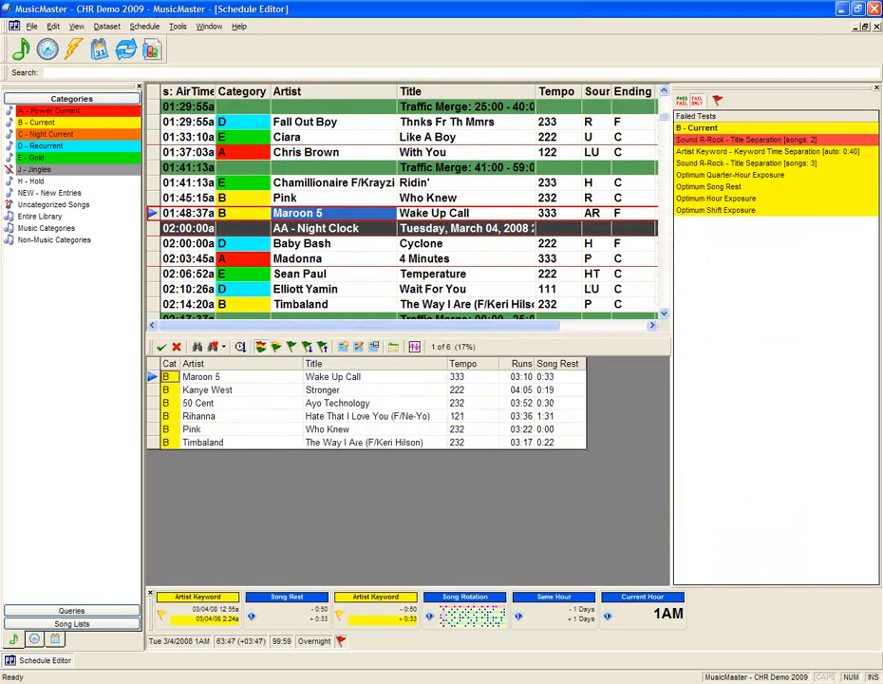
{"action": "left_click", "coordinate": [222, 389]}
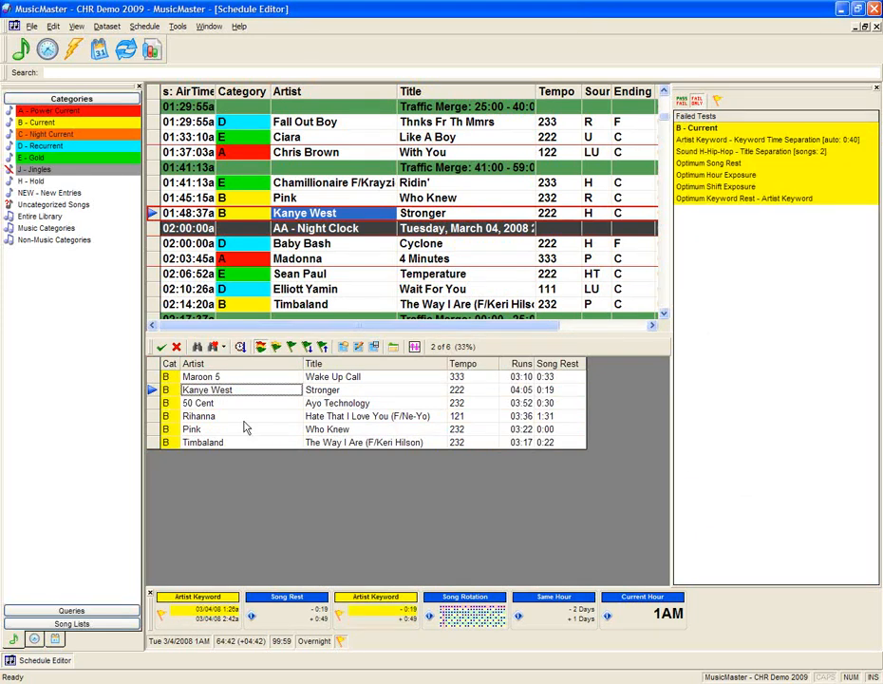
{"action": "left_click", "coordinate": [177, 348]}
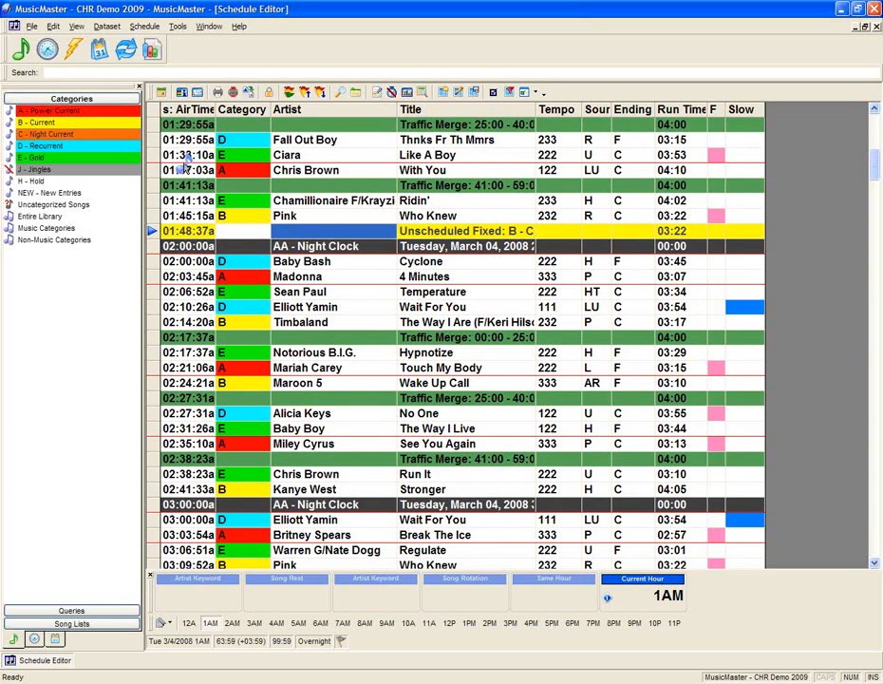
Change the unscheduled 01:48:37a position's category to C - Night Current.
{"action": "left_click", "coordinate": [275, 217]}
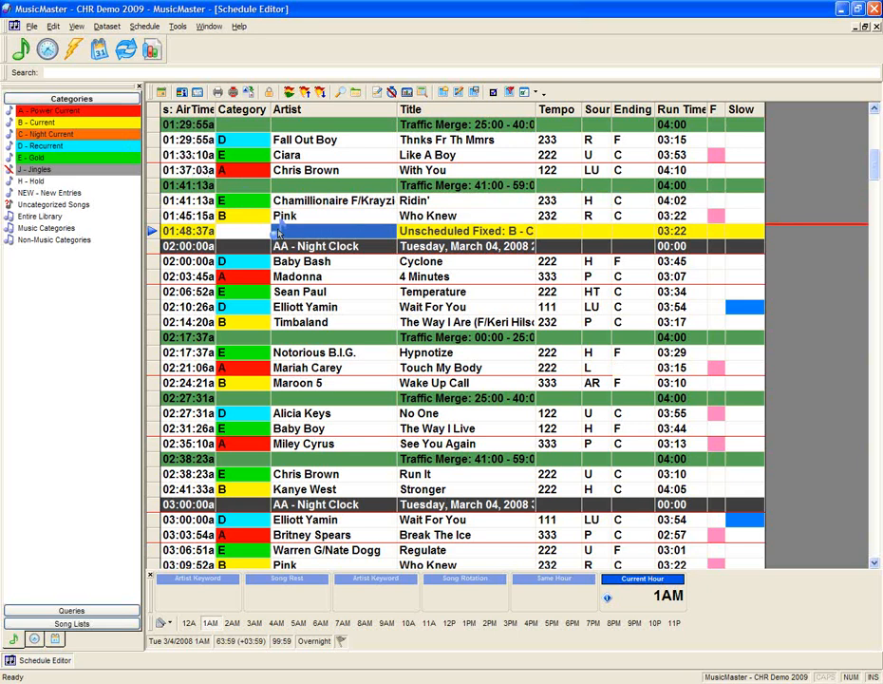
{"action": "left_click", "coordinate": [280, 231]}
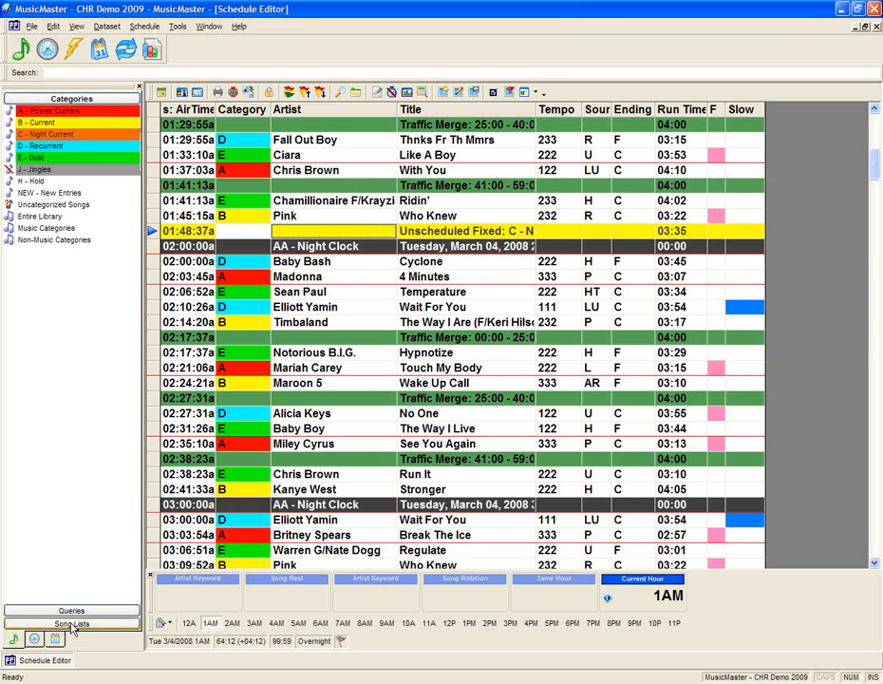
Review the Love Songs song list's candidates for the unscheduled 01:48:37a position, including Justin Timberlake's "Summer Love".
{"action": "left_click", "coordinate": [71, 624]}
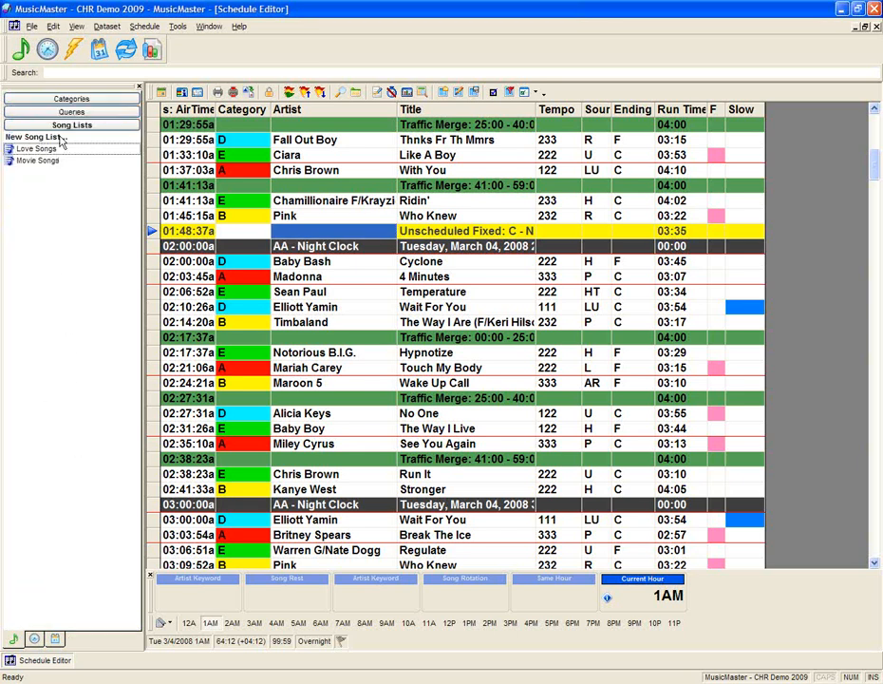
{"action": "left_click", "coordinate": [69, 100]}
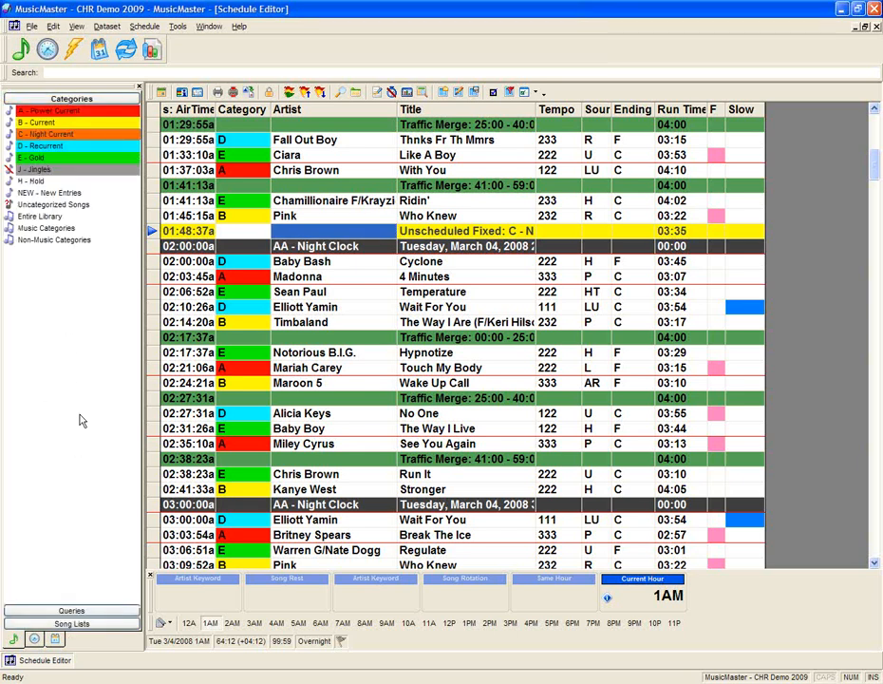
{"action": "left_click", "coordinate": [63, 624]}
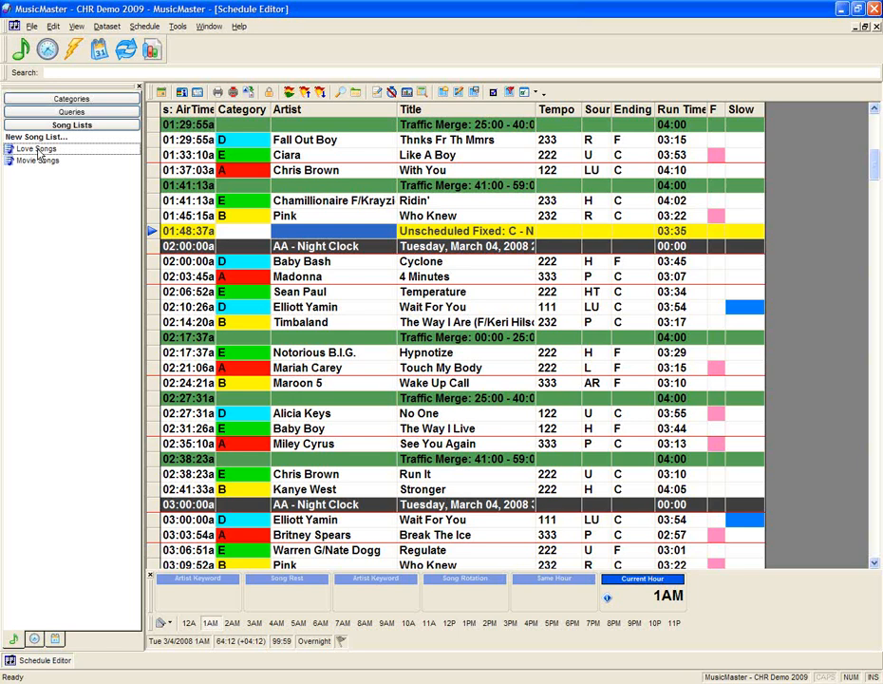
{"action": "left_click_drag", "start_coordinate": [41, 155], "coordinate": [314, 231]}
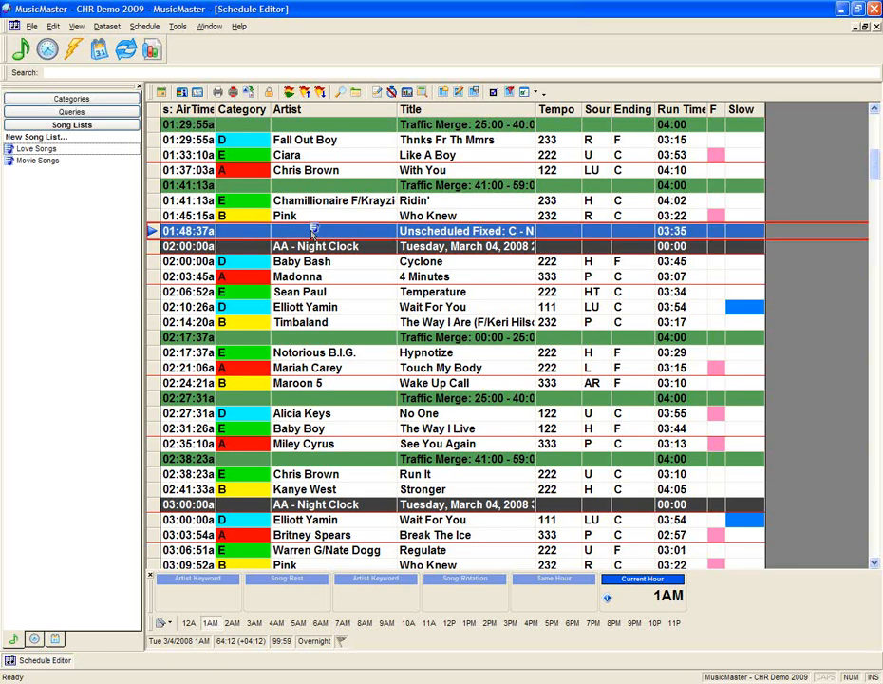
{"action": "left_click_drag", "start_coordinate": [314, 231], "coordinate": [314, 231]}
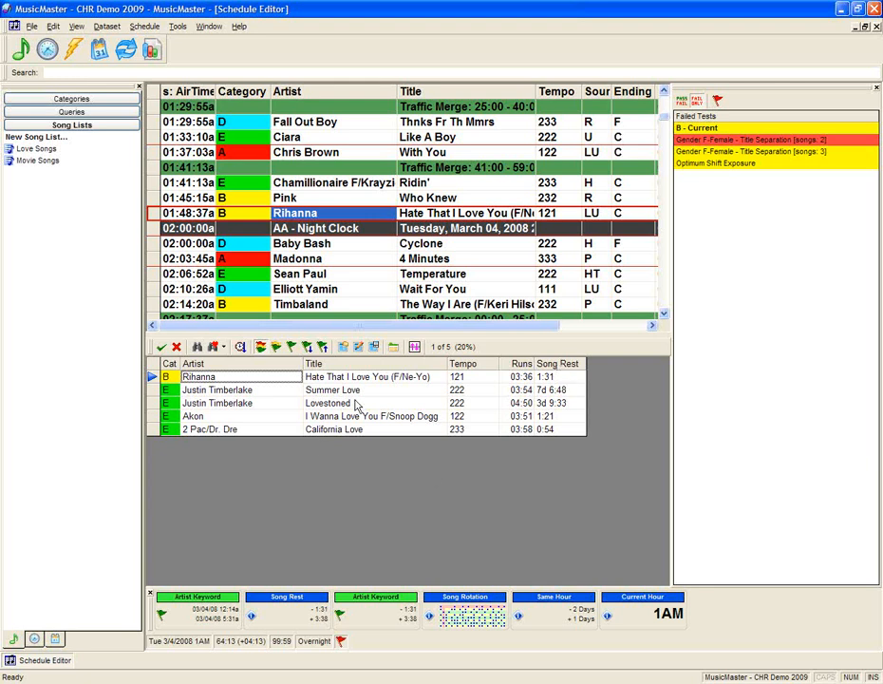
{"action": "double_click", "coordinate": [399, 393]}
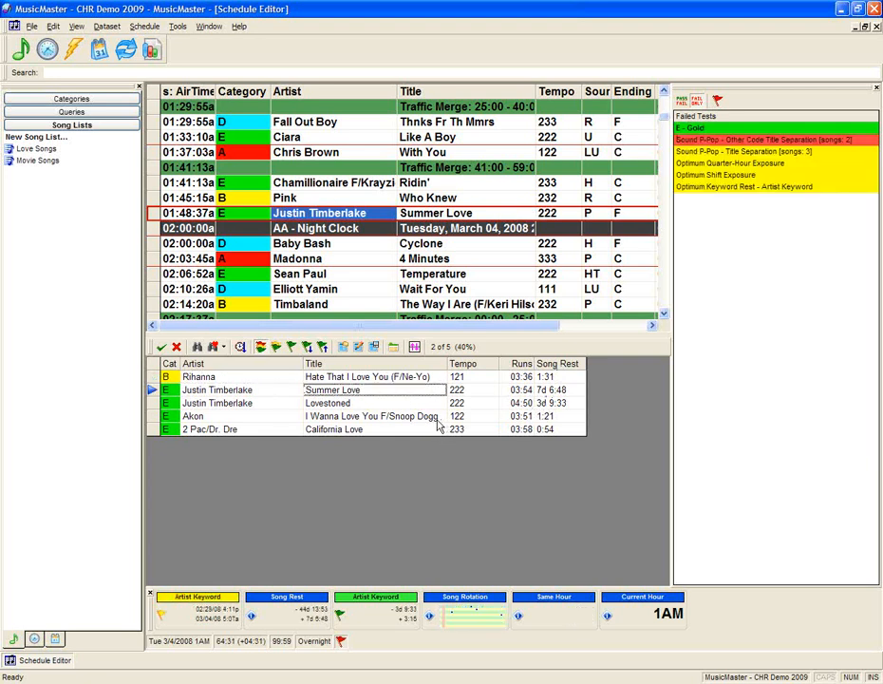
{"action": "left_click", "coordinate": [175, 346]}
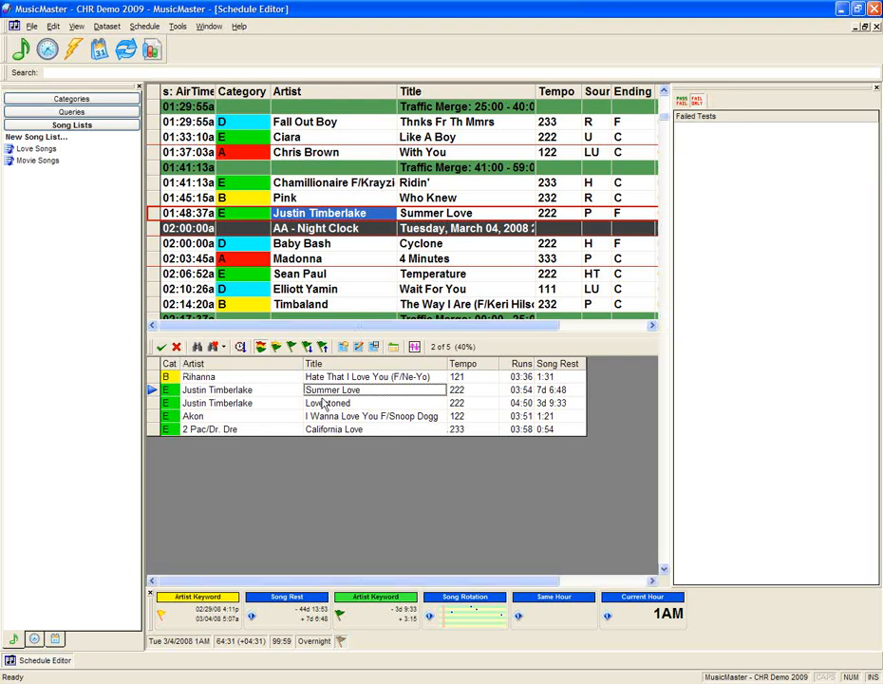
{"action": "key", "text": "Escape"}
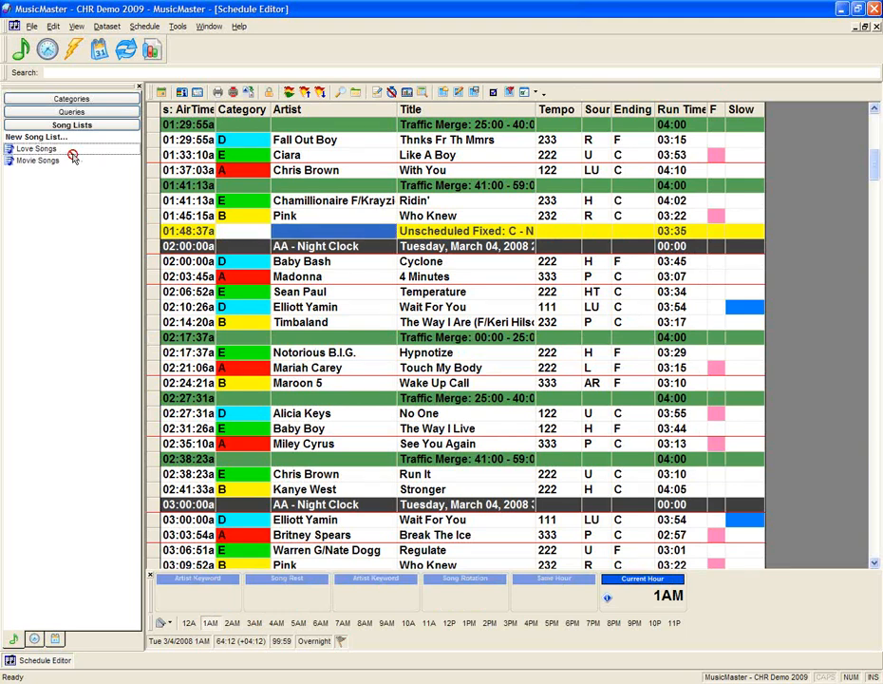
Schedule Justin Timberlake's "Summer Love" from the Love Songs song list in the unscheduled 01:48:37a position.
{"action": "left_click", "coordinate": [291, 234]}
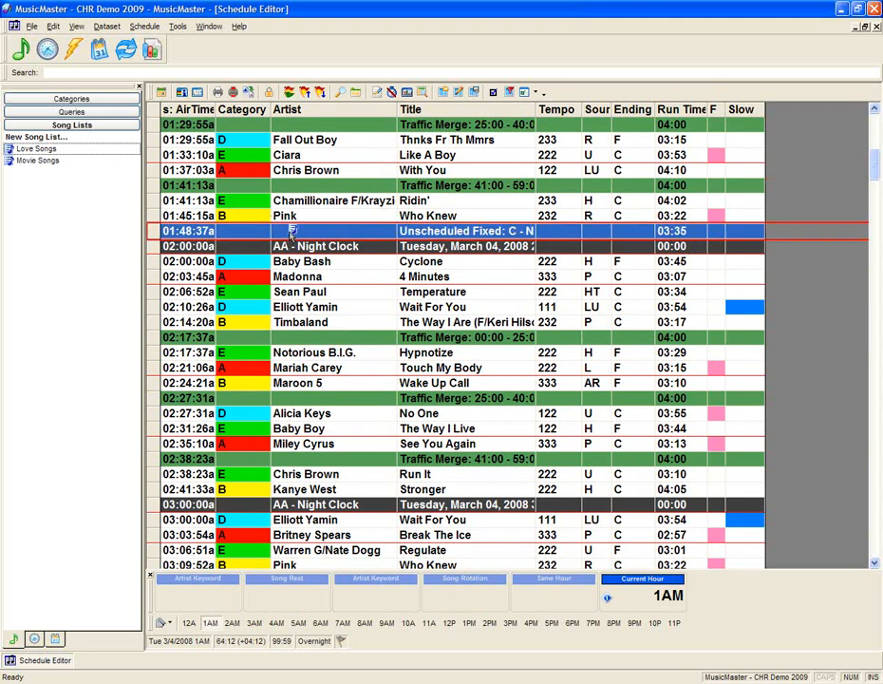
{"action": "double_click", "coordinate": [291, 233]}
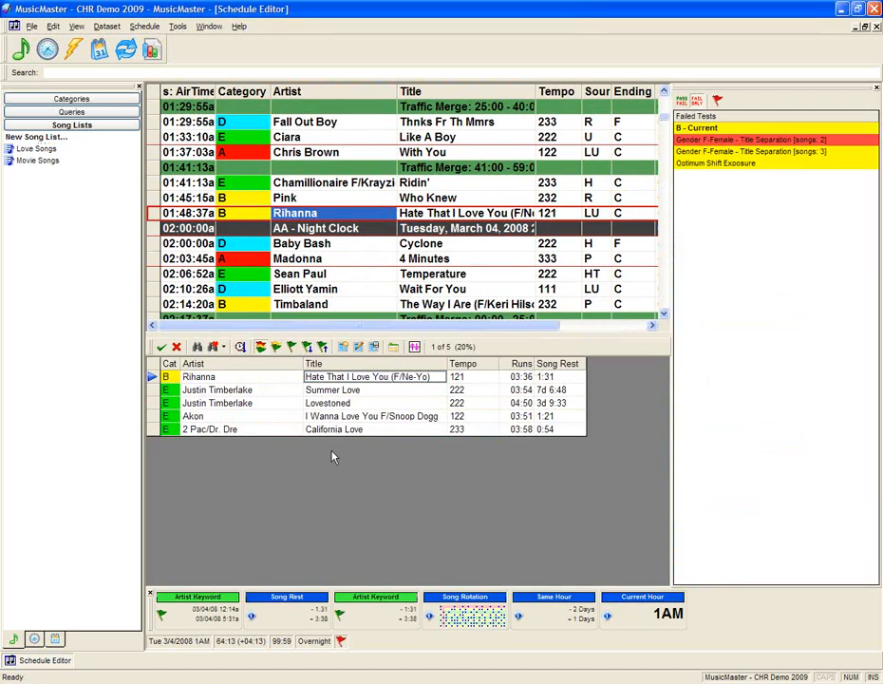
{"action": "left_click", "coordinate": [339, 391]}
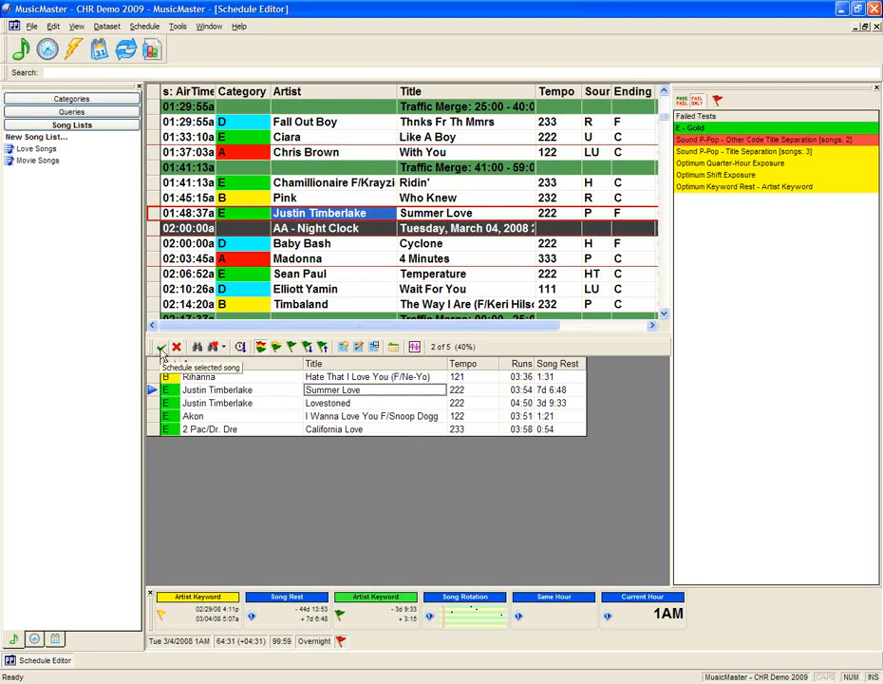
{"action": "left_click", "coordinate": [275, 390]}
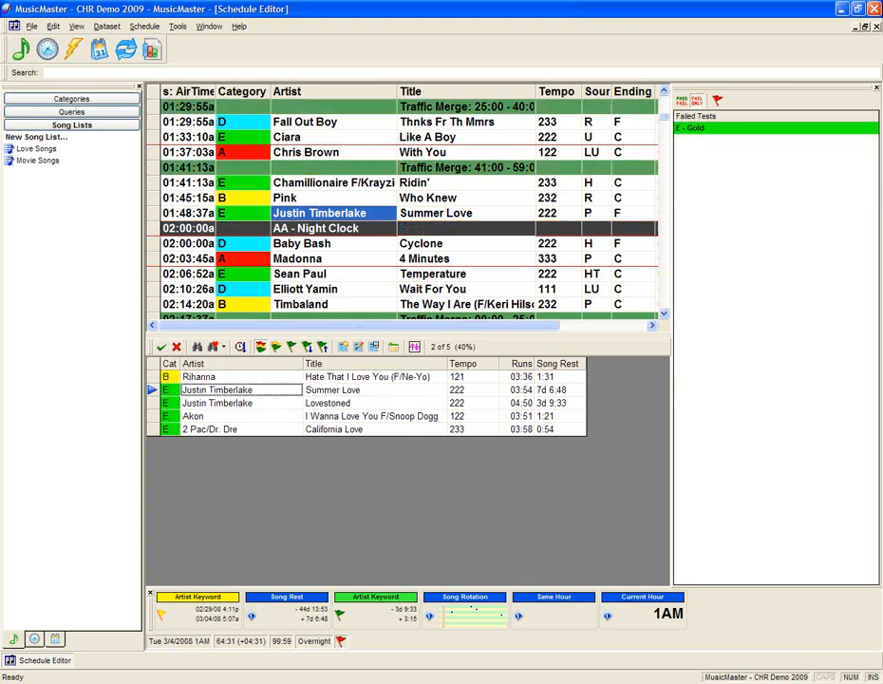
{"action": "key", "text": "Escape"}
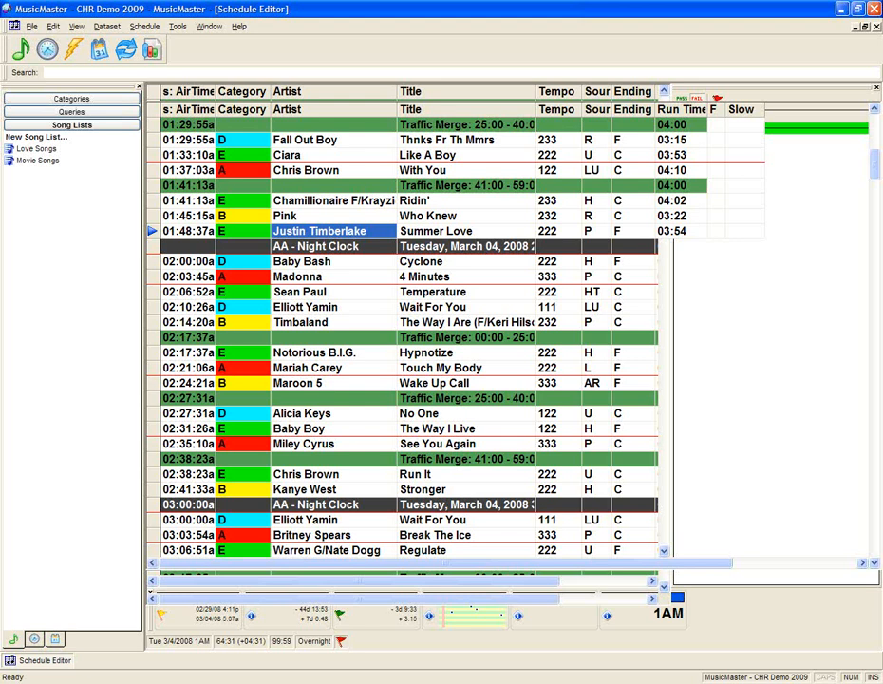
Insert Beyonce's "Naughty Girl" from the Beyonce Search query between Justin Timberlake's "Summer Love" and the 02:00:00a clock header.
{"action": "left_click", "coordinate": [71, 112]}
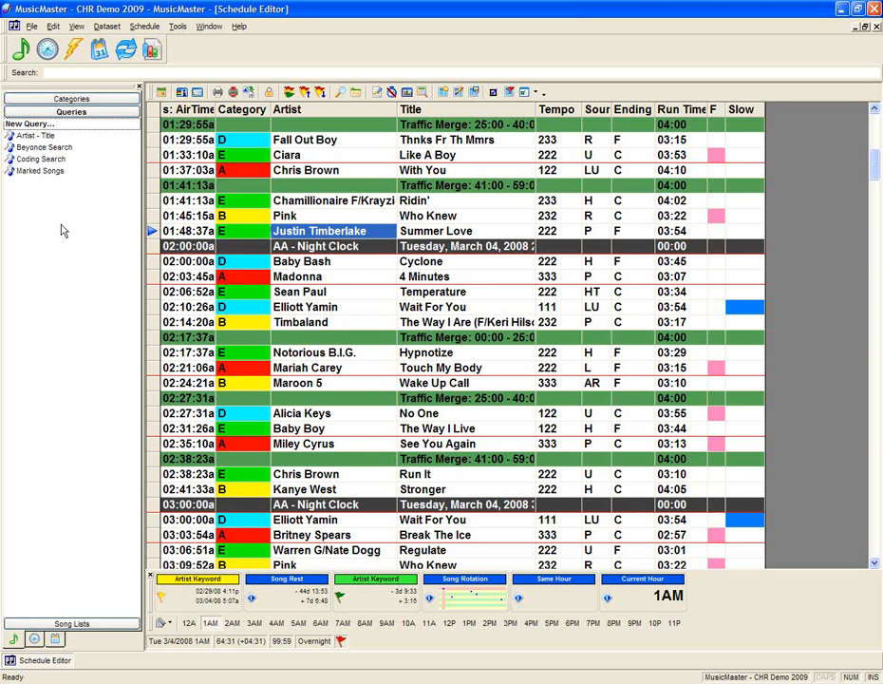
{"action": "left_click", "coordinate": [50, 149]}
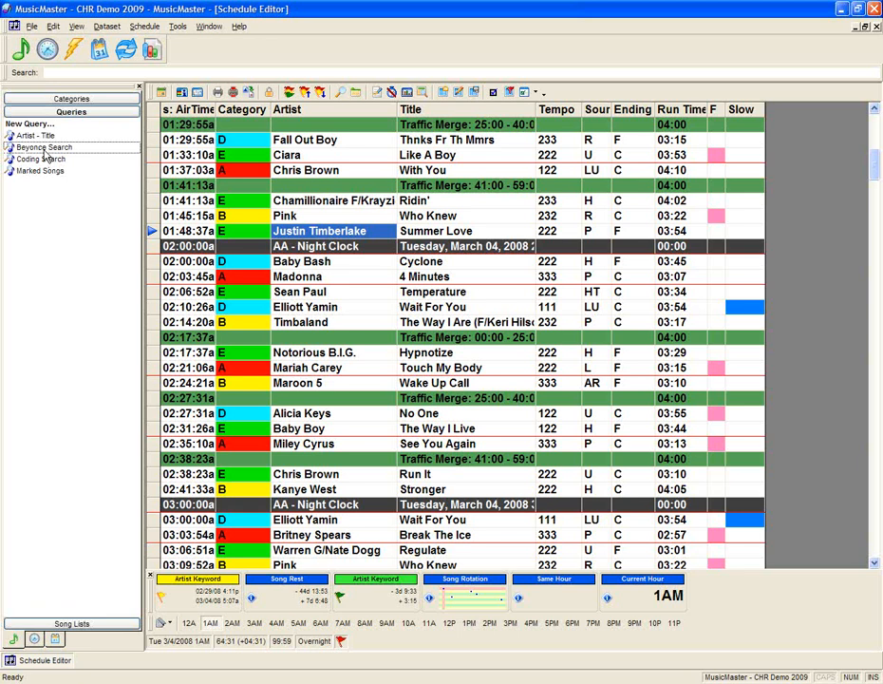
{"action": "left_click_drag", "start_coordinate": [41, 149], "coordinate": [304, 239]}
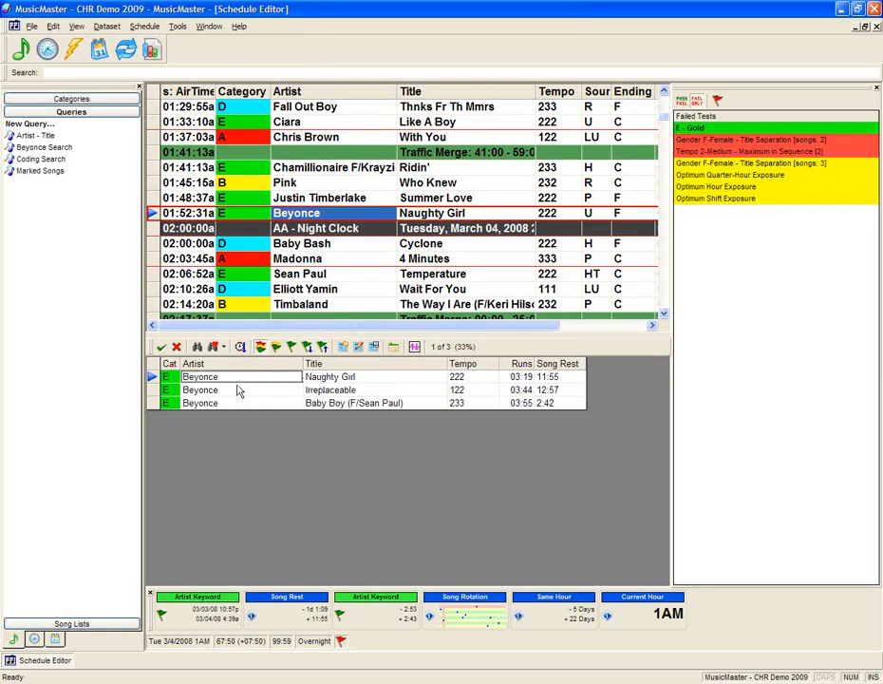
{"action": "left_click", "coordinate": [318, 378]}
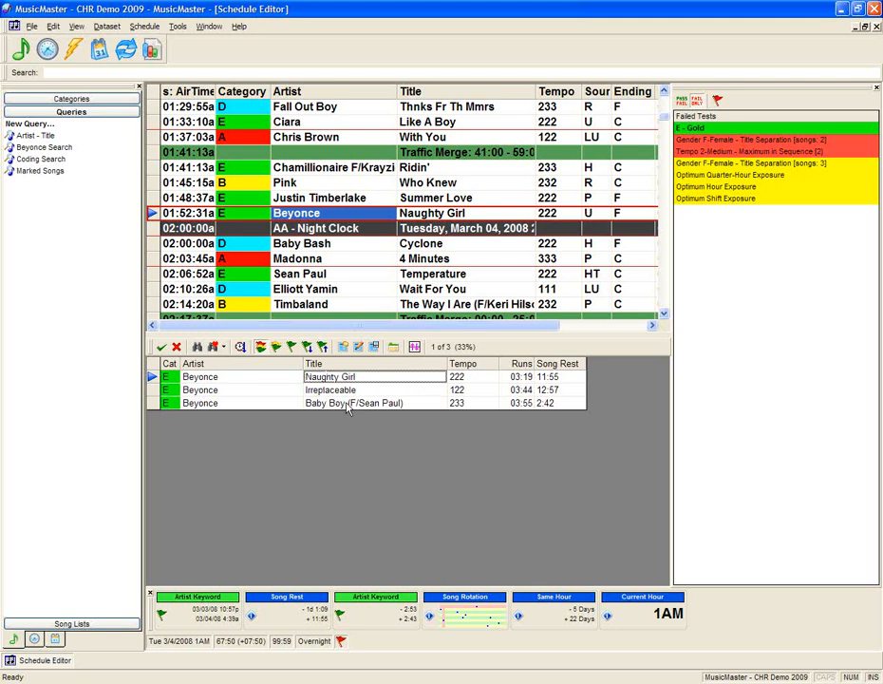
{"action": "double_click", "coordinate": [348, 403]}
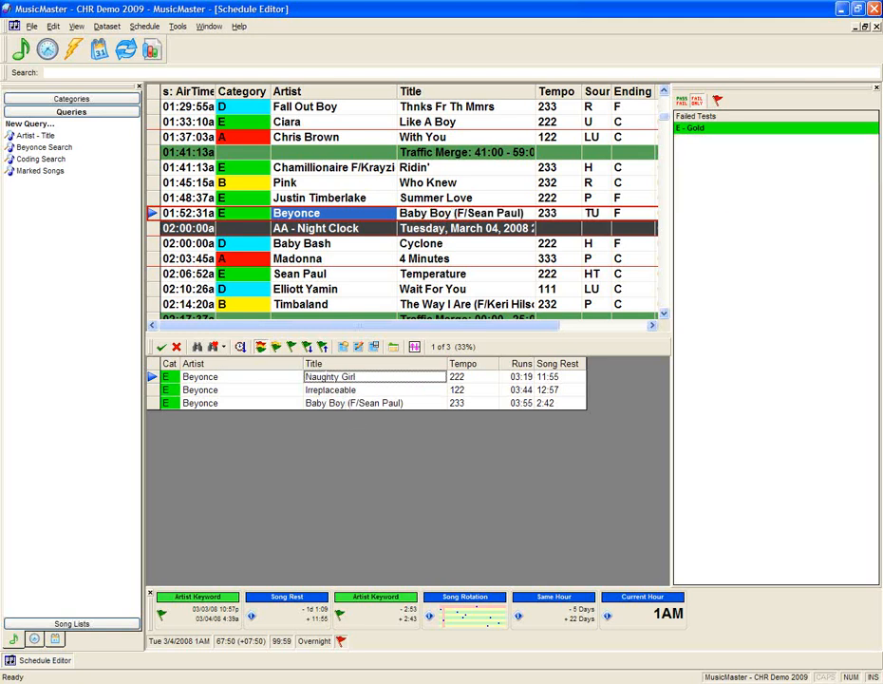
{"action": "double_click", "coordinate": [335, 380]}
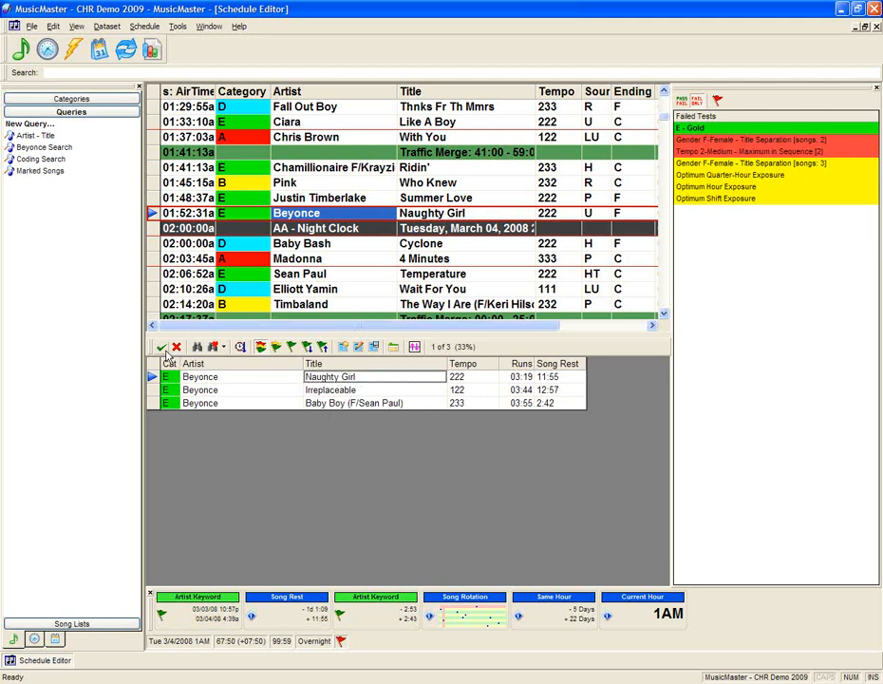
{"action": "double_click", "coordinate": [324, 379]}
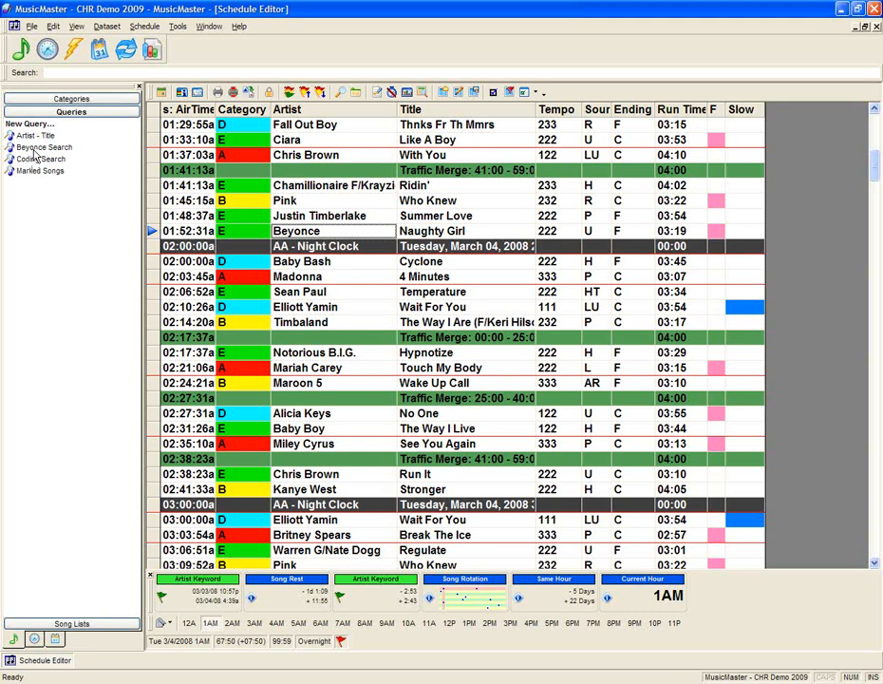
{"action": "left_click", "coordinate": [34, 150]}
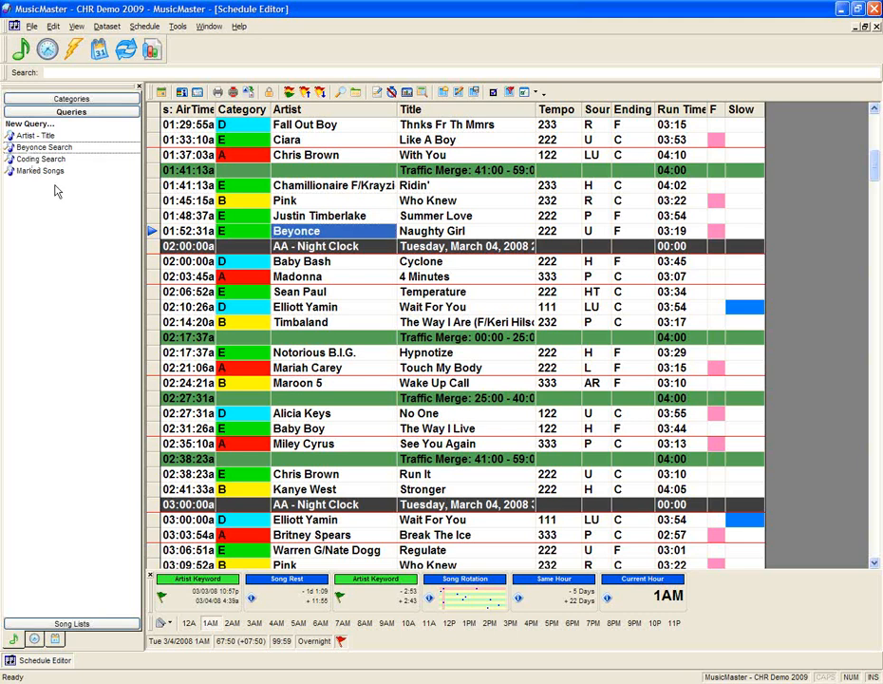
{"action": "left_click_drag", "start_coordinate": [32, 150], "coordinate": [230, 234]}
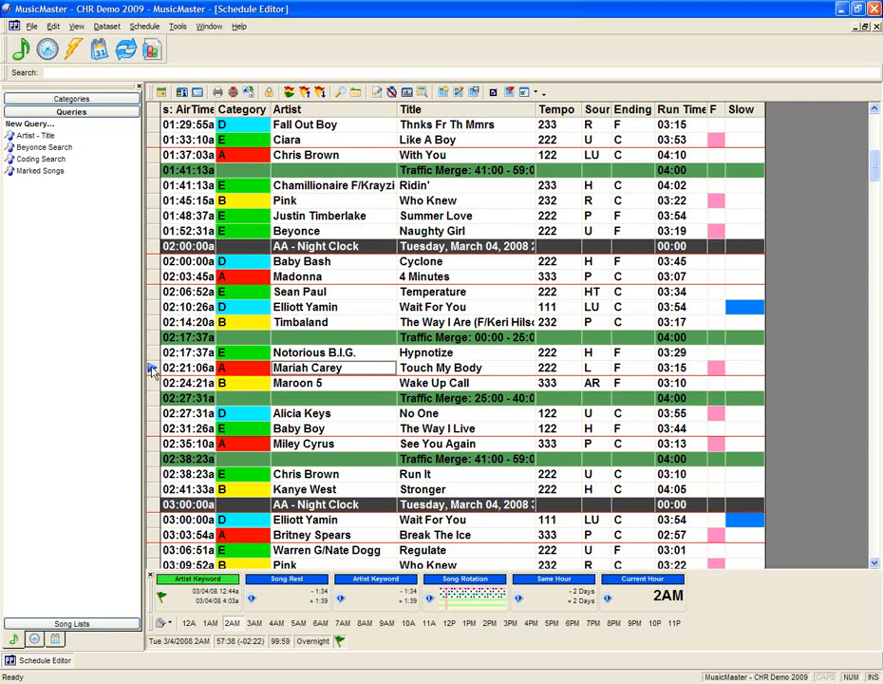
Move Mariah Carey's "Touch My Body" between Baby Boy's "The Way I Live" and Miley Cyrus's "See You Again".
{"action": "left_click_drag", "start_coordinate": [153, 371], "coordinate": [154, 441]}
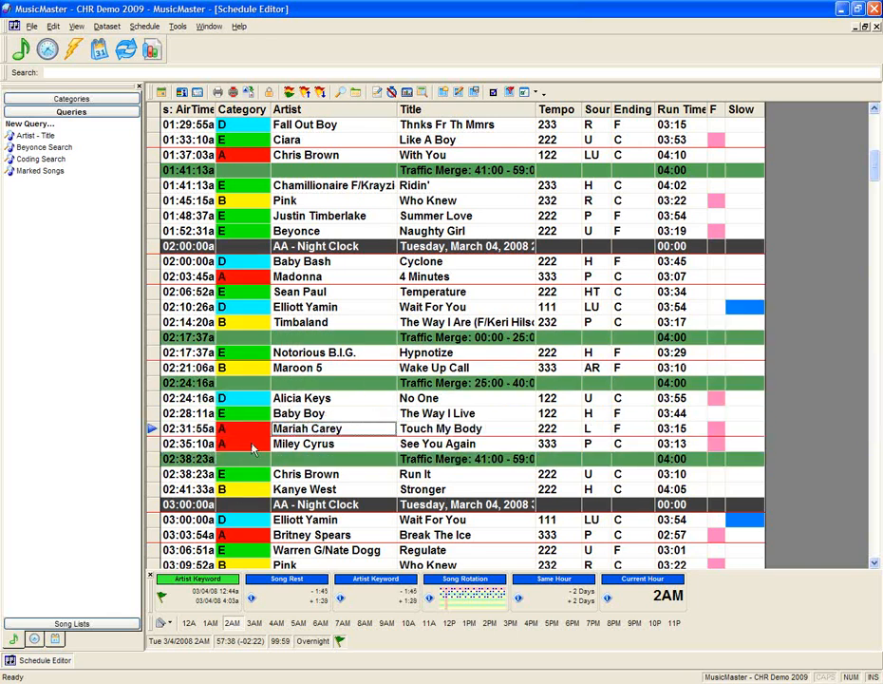
Move Miley Cyrus's "See You Again" between Notorious B.I.G.'s "Hypnotize" and Maroon 5's "Wake Up Call" in the 2 AM hour.
{"action": "left_click", "coordinate": [153, 444]}
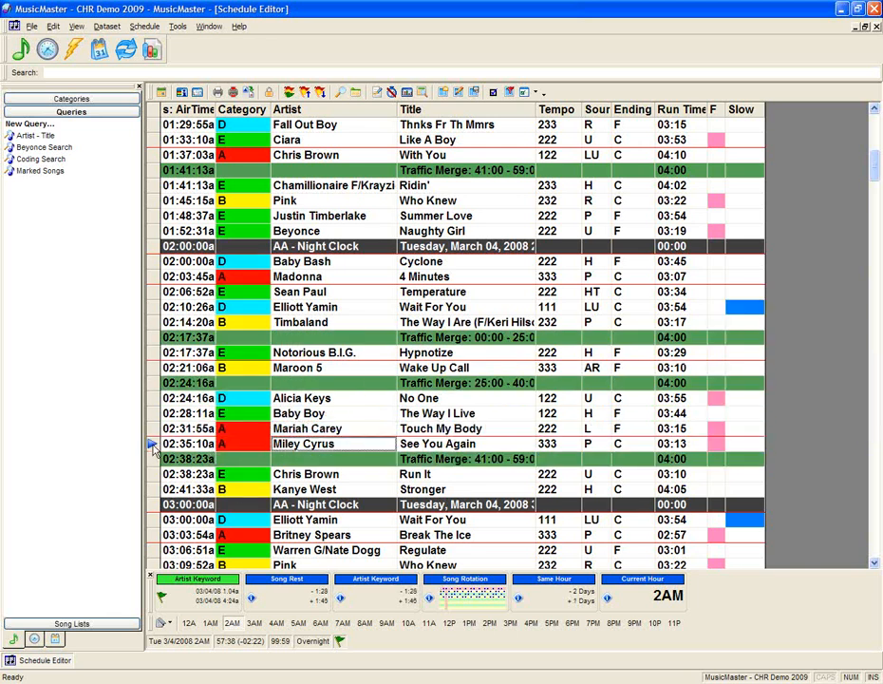
{"action": "left_click_drag", "start_coordinate": [153, 446], "coordinate": [154, 368]}
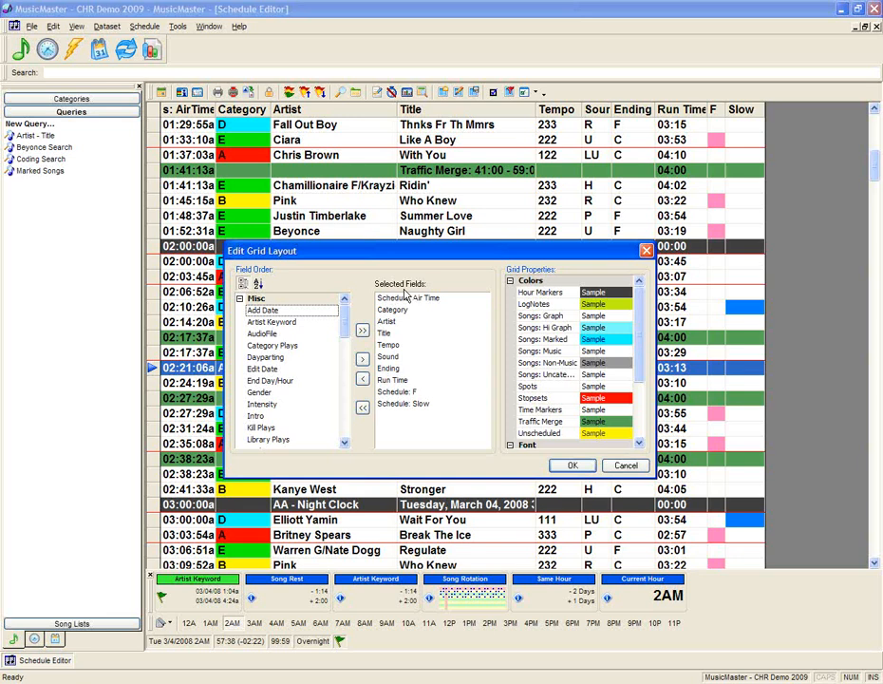
Add the Gender field between Sound and Ending in the schedule's grid layout and apply the layout.
{"action": "left_click", "coordinate": [393, 310]}
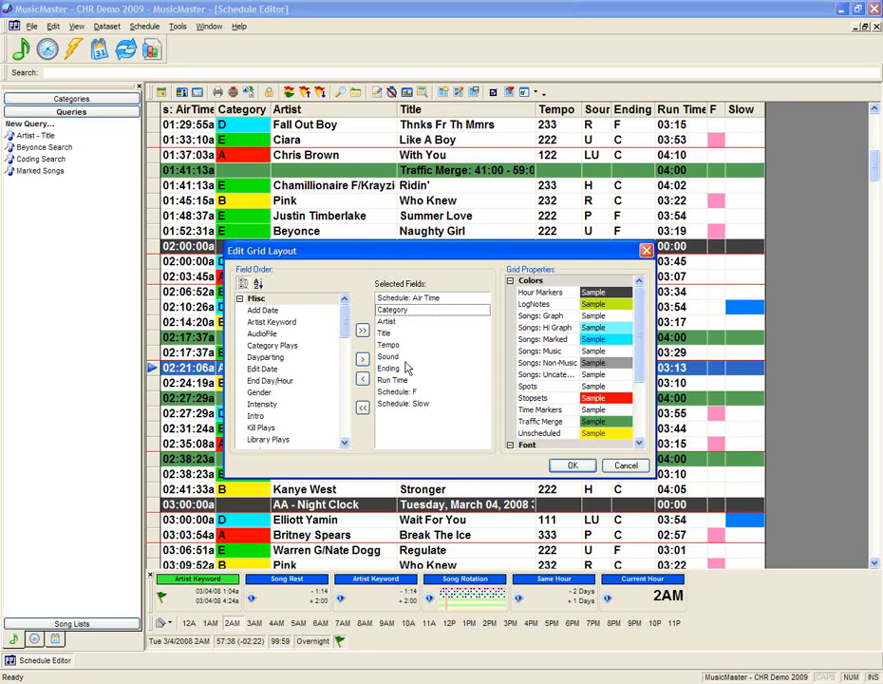
{"action": "left_click", "coordinate": [388, 322]}
{"action": "left_click", "coordinate": [387, 334]}
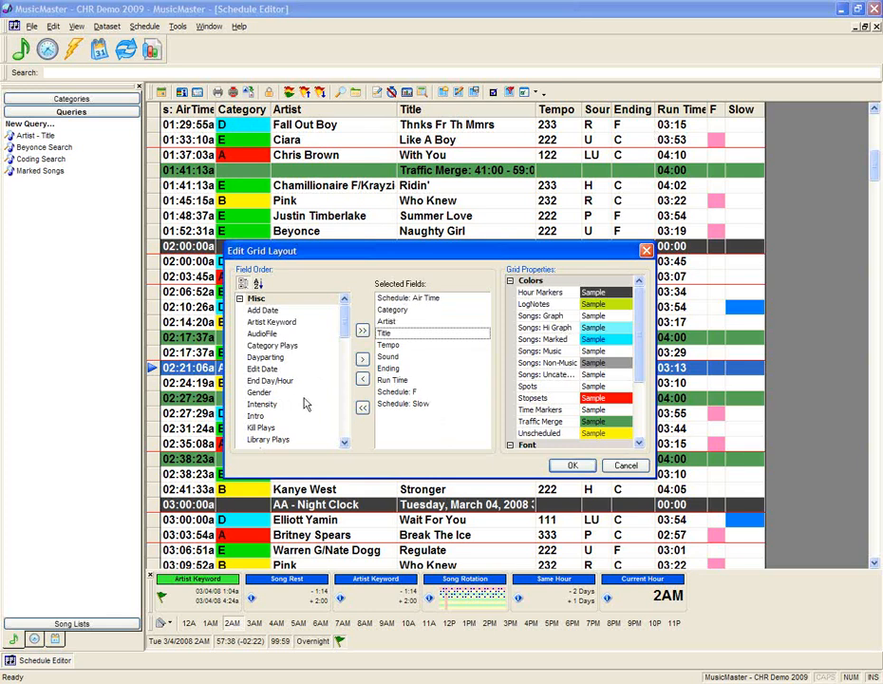
{"action": "left_click", "coordinate": [272, 393]}
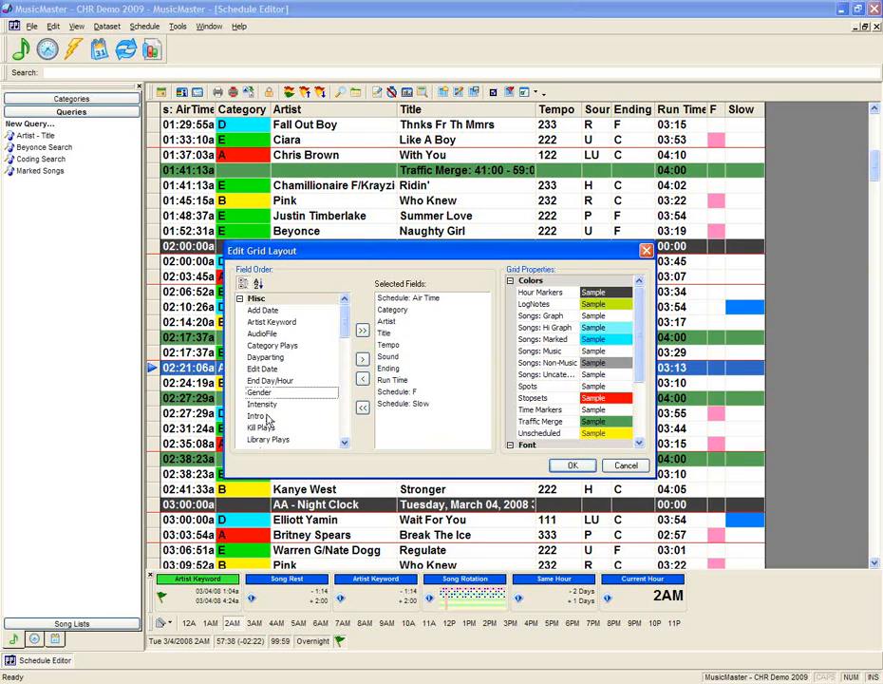
{"action": "left_click_drag", "start_coordinate": [268, 399], "coordinate": [388, 367]}
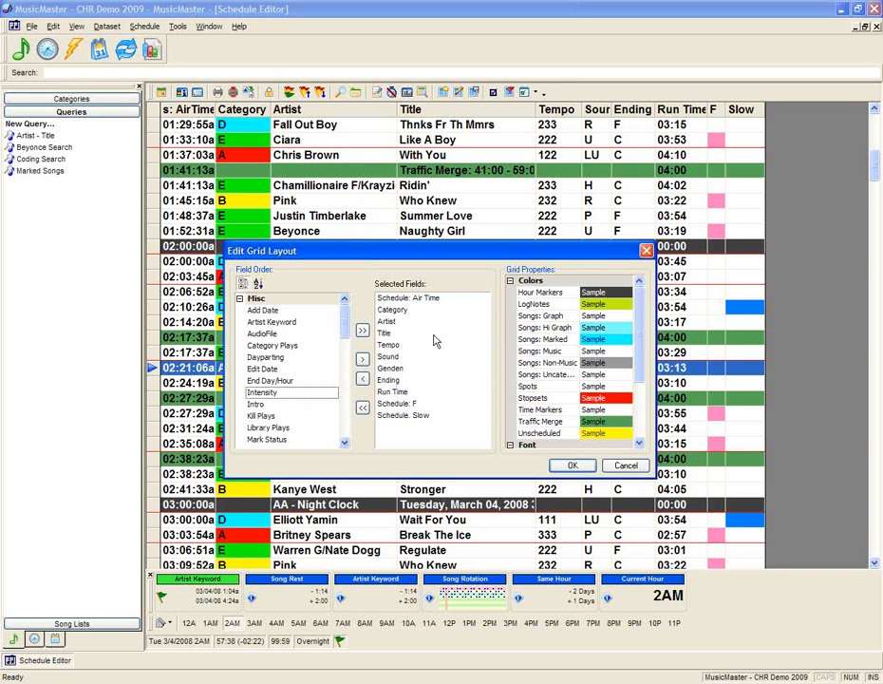
{"action": "left_click", "coordinate": [392, 370]}
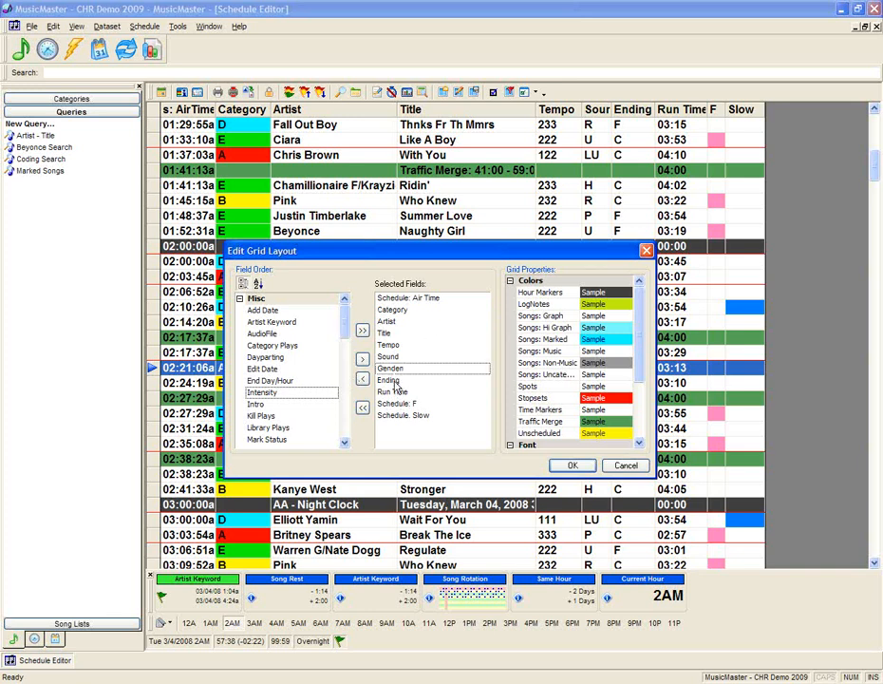
{"action": "left_click", "coordinate": [389, 380]}
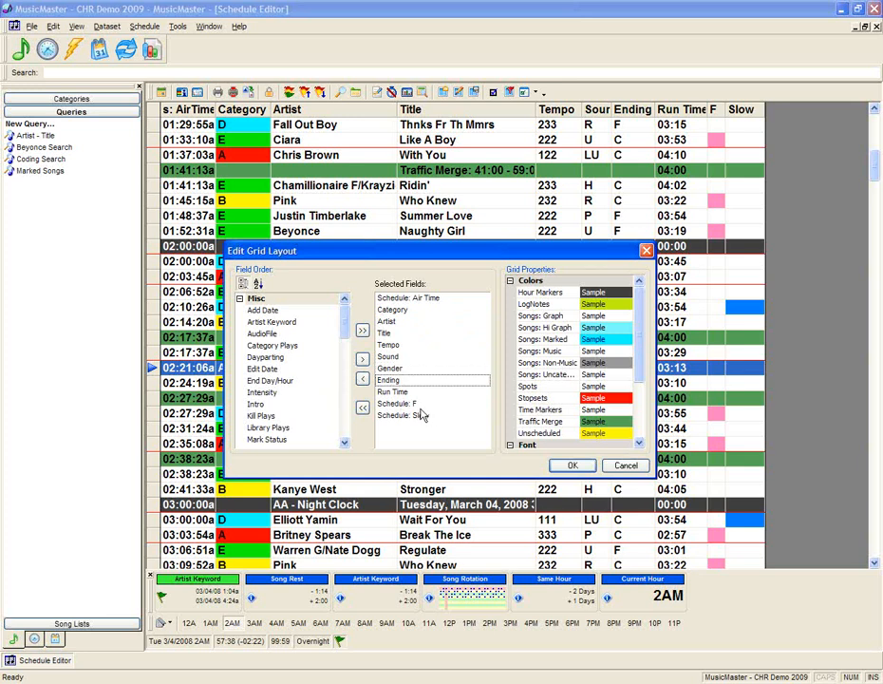
{"action": "left_click", "coordinate": [574, 467]}
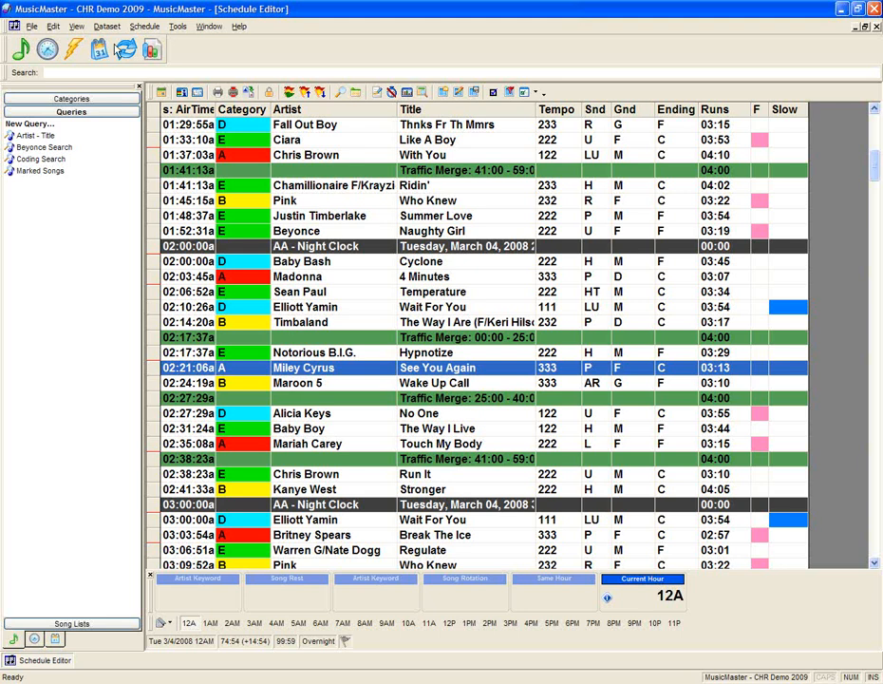
In the Packet Editor, move "Summer Love" to first and "What Goes Around Comes Around" to third in the Justin Timberlake packet.
{"action": "left_click", "coordinate": [106, 25]}
{"action": "mouse_move", "coordinate": [118, 40]}
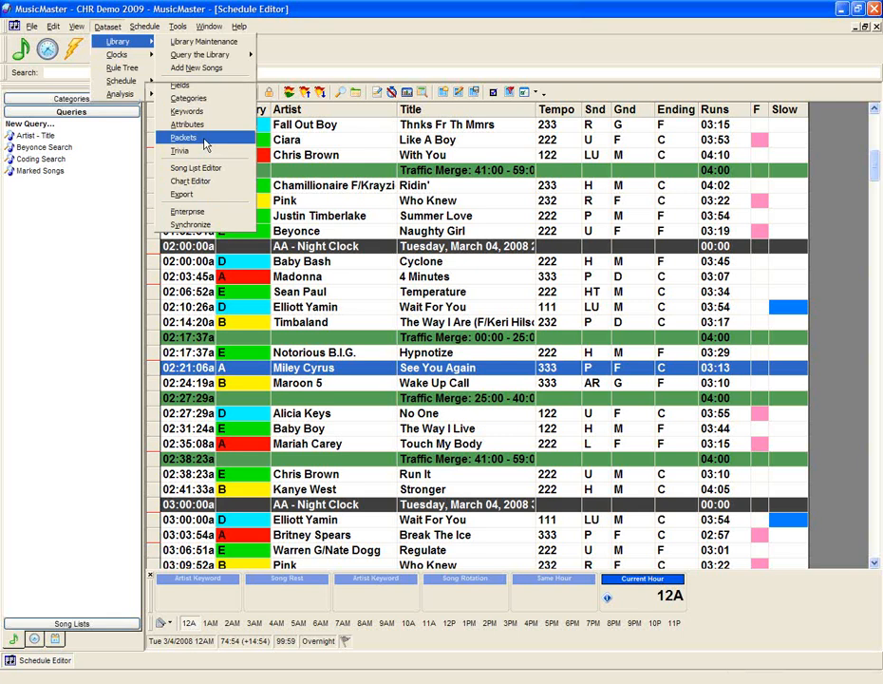
{"action": "left_click", "coordinate": [204, 138]}
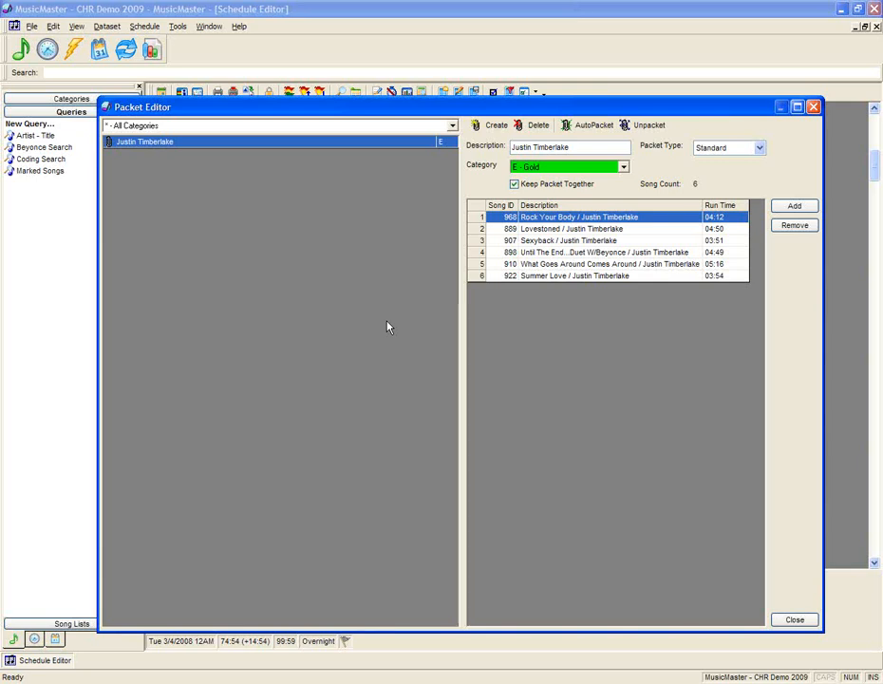
{"action": "left_click", "coordinate": [535, 276]}
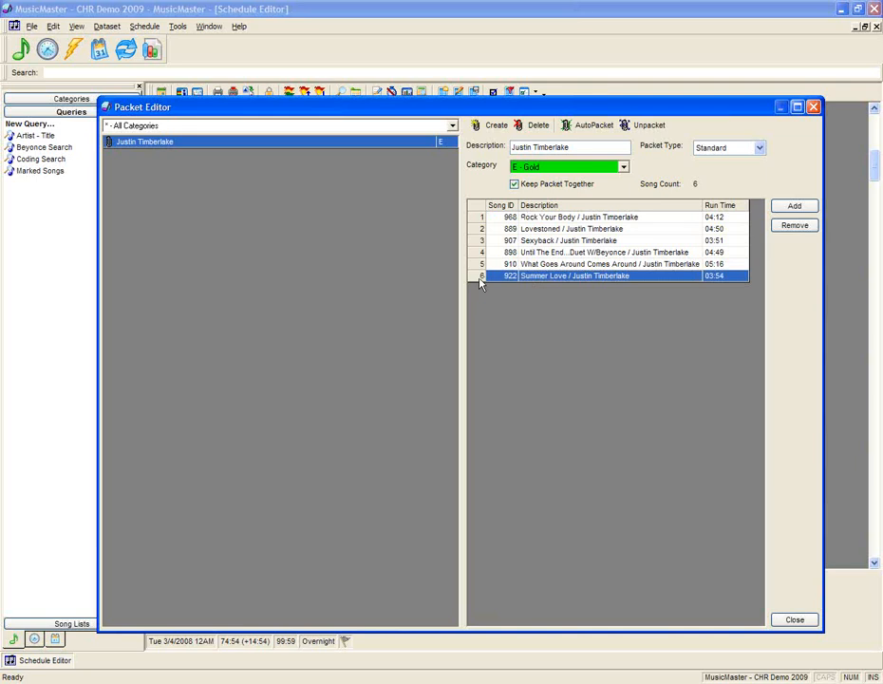
{"action": "left_click_drag", "start_coordinate": [480, 282], "coordinate": [480, 217]}
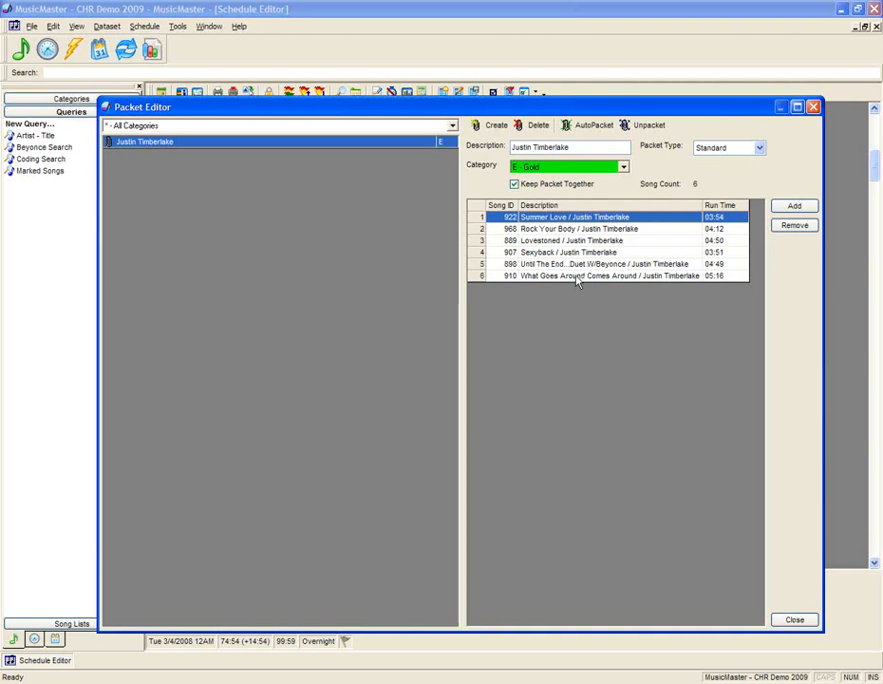
{"action": "mouse_move", "coordinate": [557, 277]}
{"action": "left_mouse_down"}
{"action": "mouse_move", "coordinate": [548, 276]}
{"action": "mouse_move", "coordinate": [556, 242]}
{"action": "mouse_move", "coordinate": [558, 276]}
{"action": "mouse_move", "coordinate": [558, 241]}
{"action": "mouse_move", "coordinate": [558, 290]}
{"action": "left_mouse_up"}
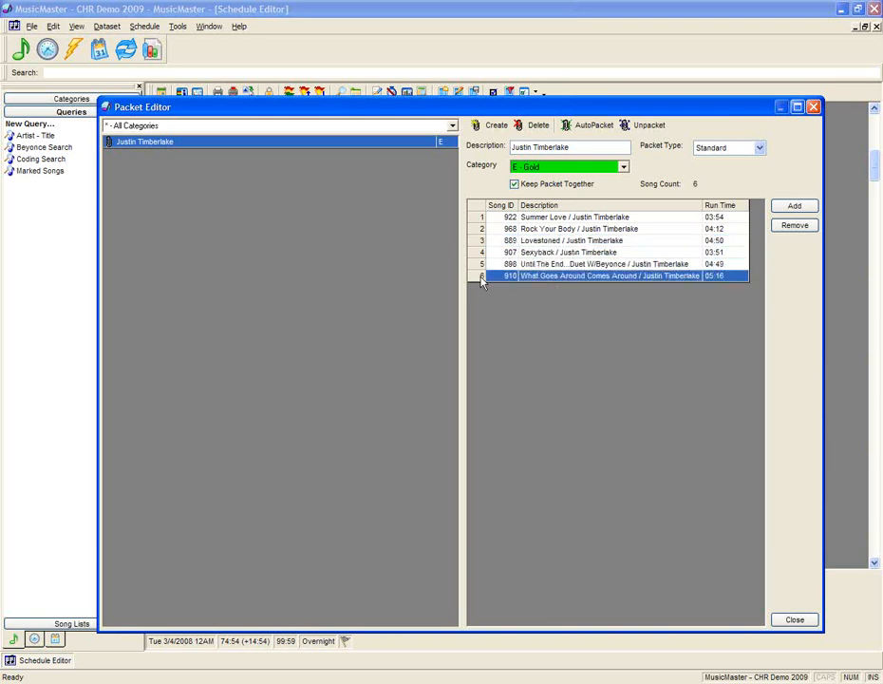
{"action": "left_click_drag", "start_coordinate": [482, 277], "coordinate": [482, 241]}
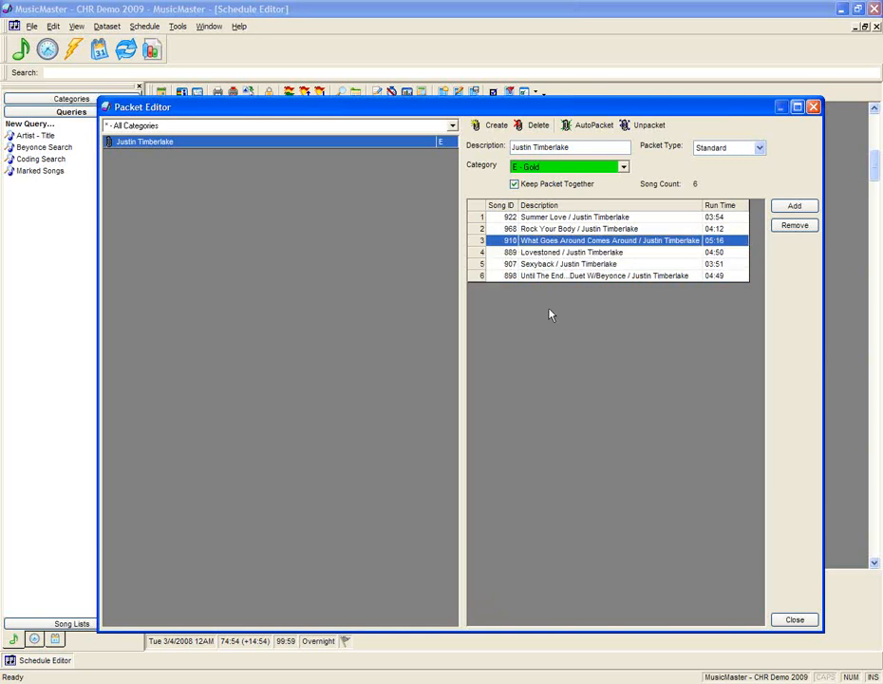
Set the Justin Timberlake packet's type to Diggable with a search depth of 3.
{"action": "left_click", "coordinate": [759, 148]}
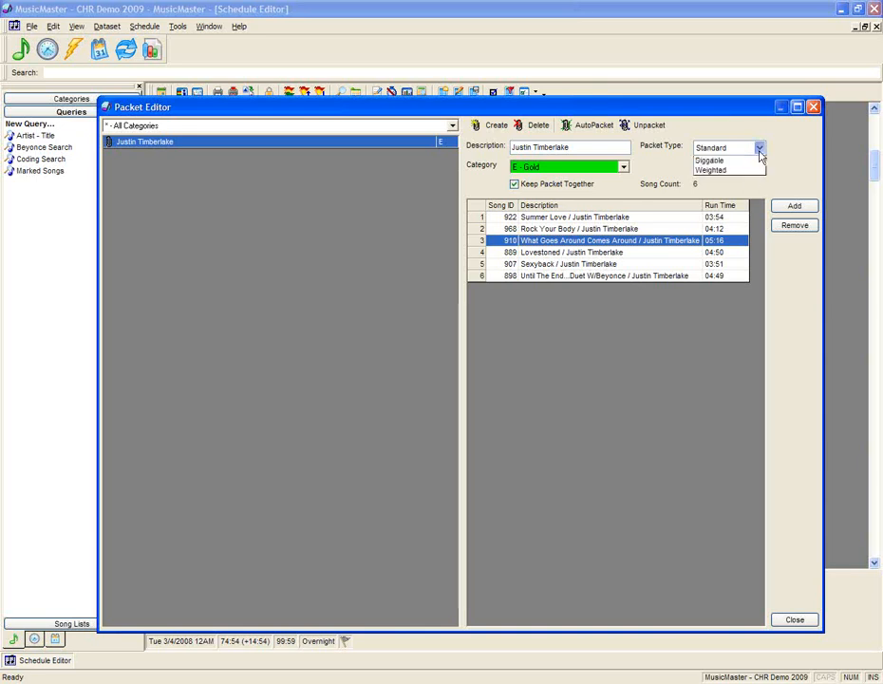
{"action": "left_click", "coordinate": [732, 163]}
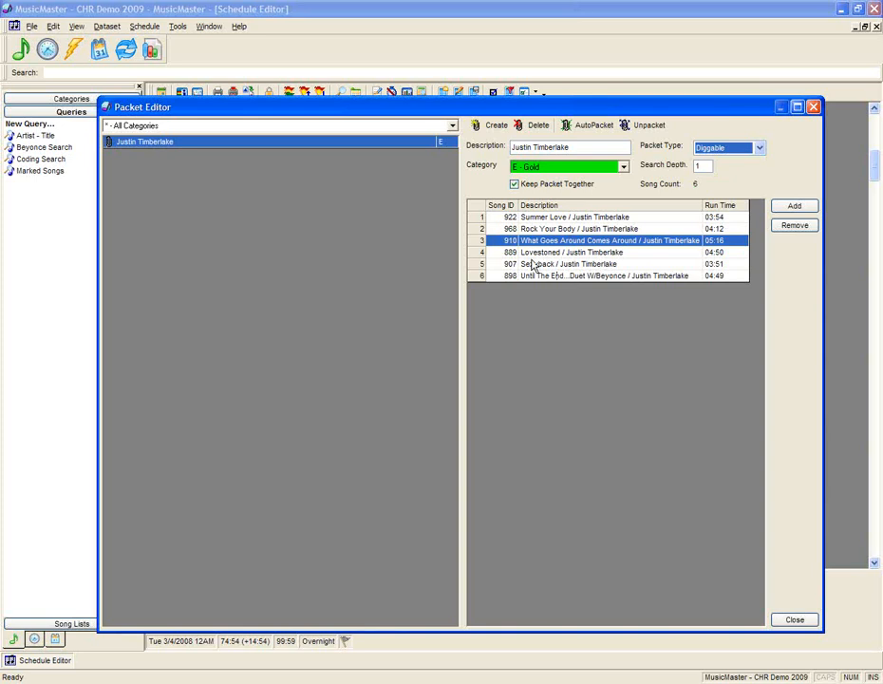
{"action": "left_click", "coordinate": [526, 264]}
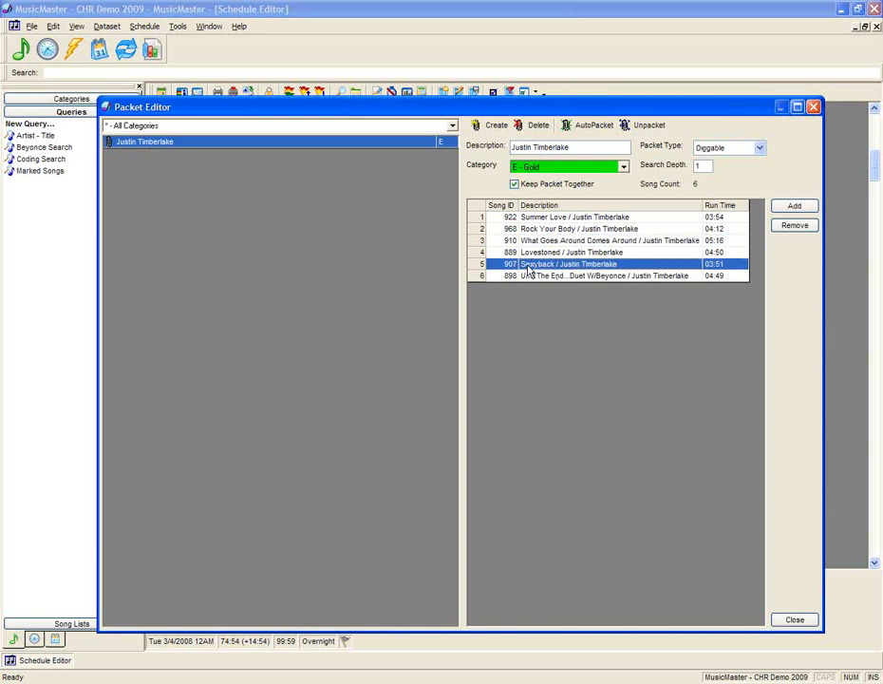
{"action": "left_click", "coordinate": [702, 166]}
{"action": "key", "text": "BackSpace"}
{"action": "type", "text": "3"}
Move "Sexyback" to third position in the Justin Timberlake packet, then close the Packet Editor and save the changes.
{"action": "left_click", "coordinate": [545, 239]}
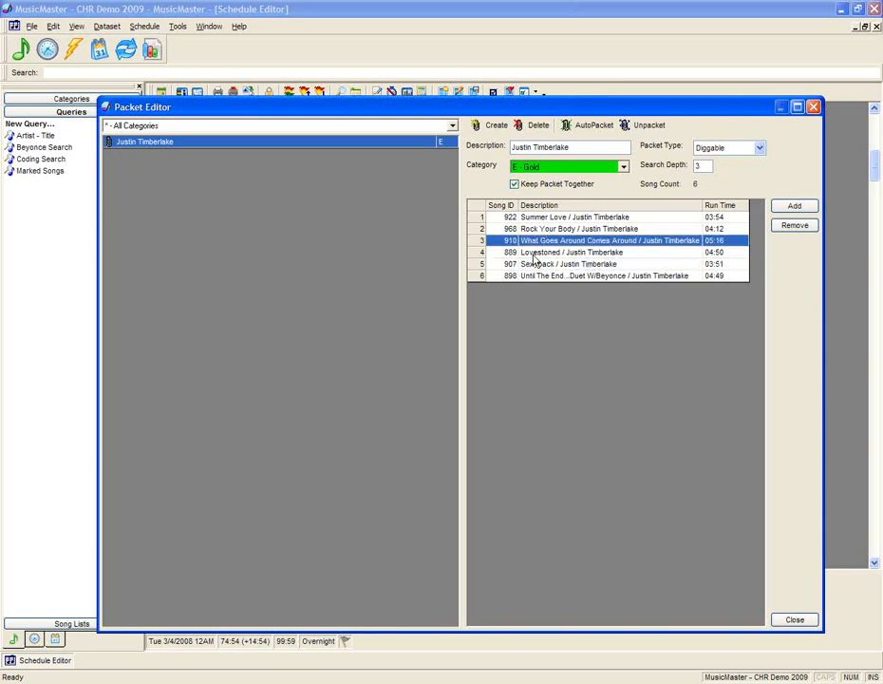
{"action": "left_click", "coordinate": [502, 263]}
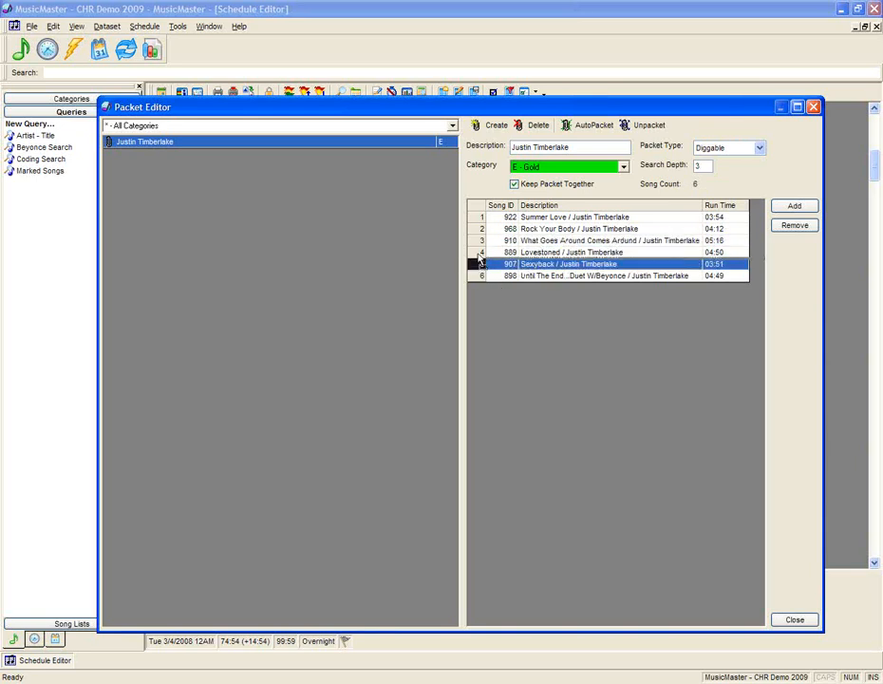
{"action": "left_click_drag", "start_coordinate": [480, 263], "coordinate": [480, 240]}
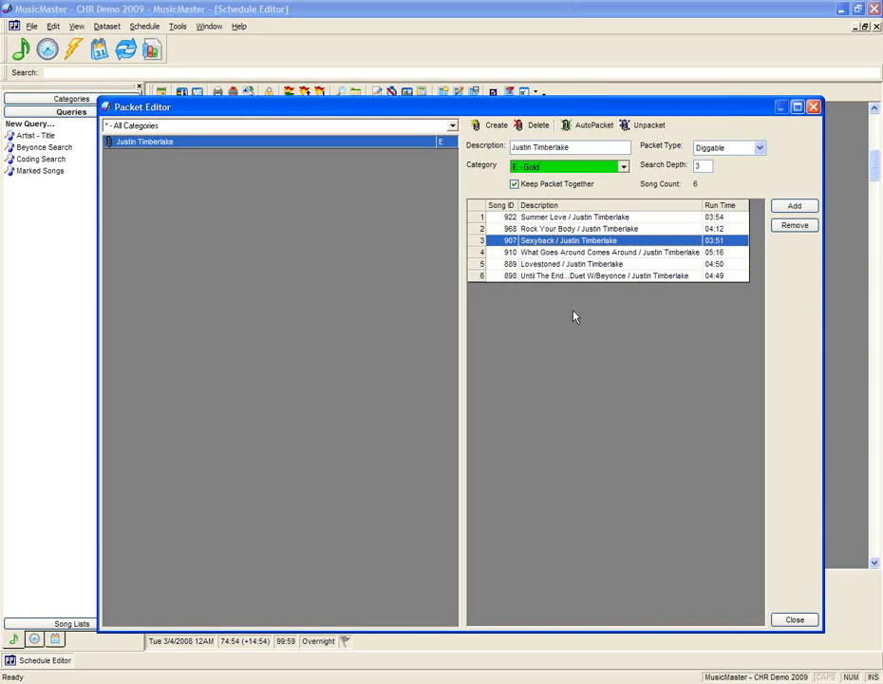
{"action": "left_click", "coordinate": [792, 621]}
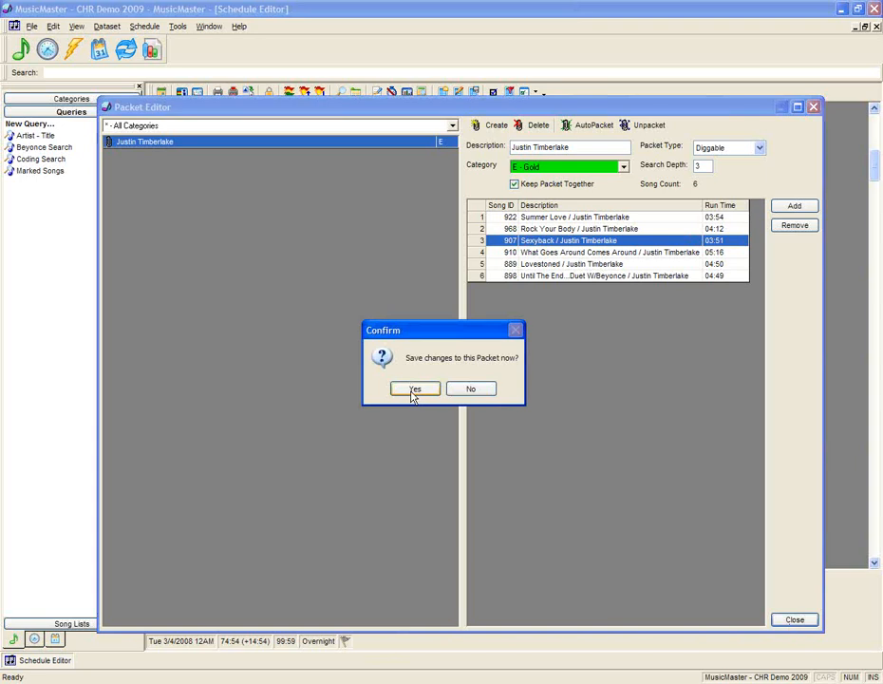
{"action": "left_click", "coordinate": [414, 390]}
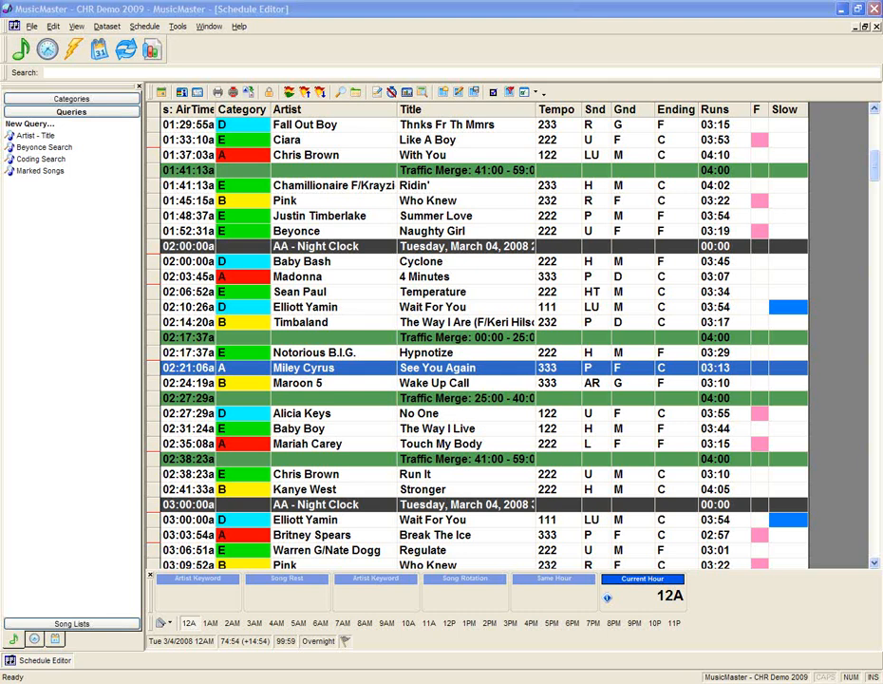
Open the A - Power Current category in Library Maintenance and examine its songs' scheduling order.
{"action": "left_click", "coordinate": [67, 113]}
{"action": "double_click", "coordinate": [67, 113]}
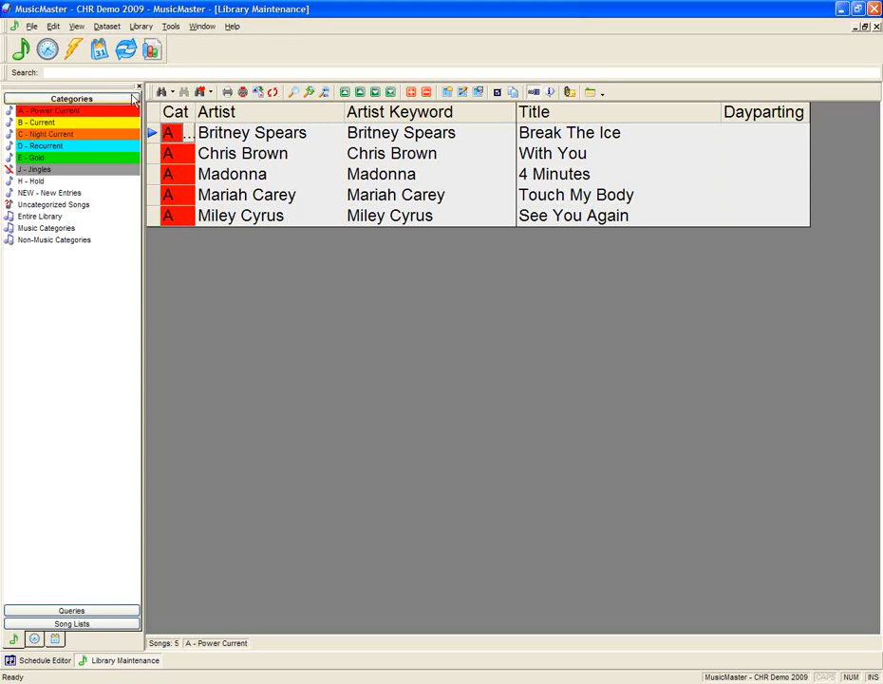
{"action": "left_click", "coordinate": [107, 28]}
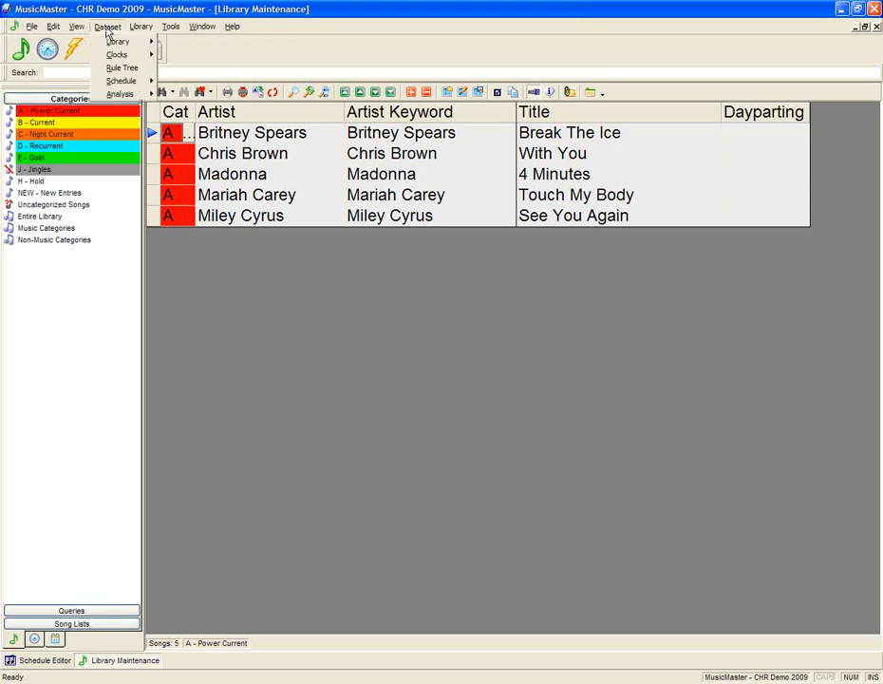
{"action": "mouse_move", "coordinate": [119, 89]}
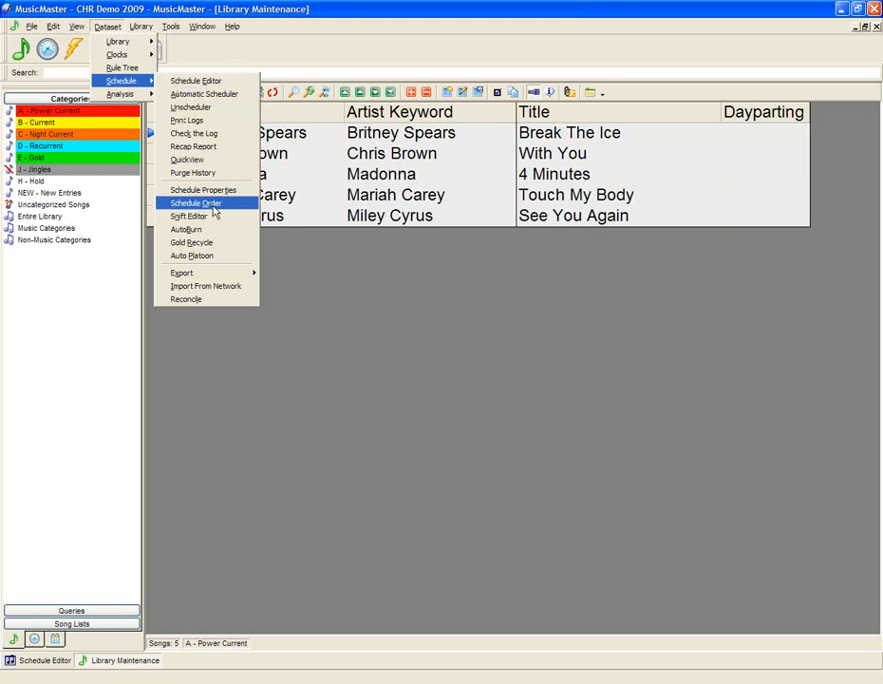
{"action": "left_click", "coordinate": [69, 120]}
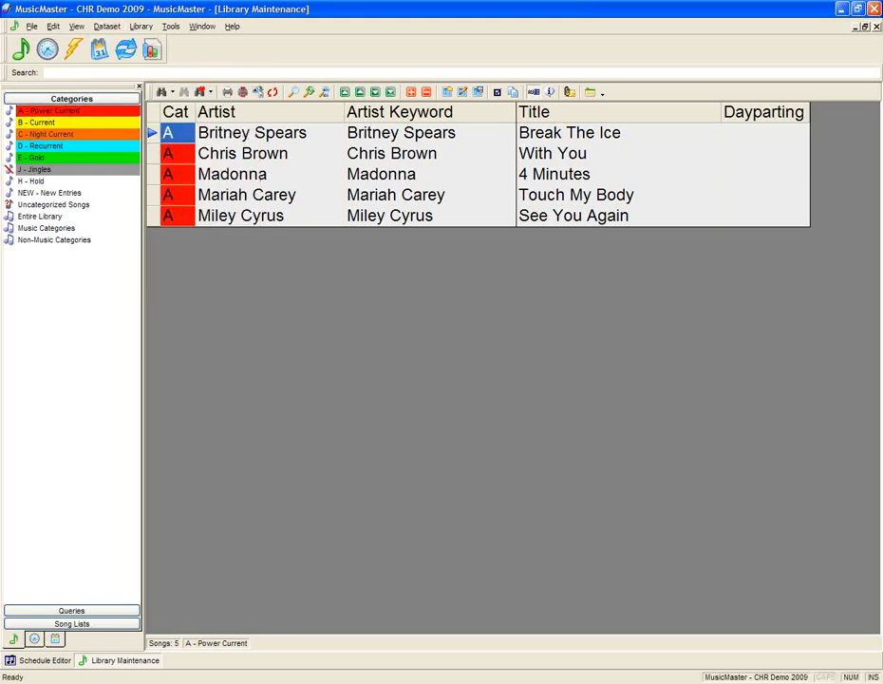
{"action": "right_click", "coordinate": [70, 115]}
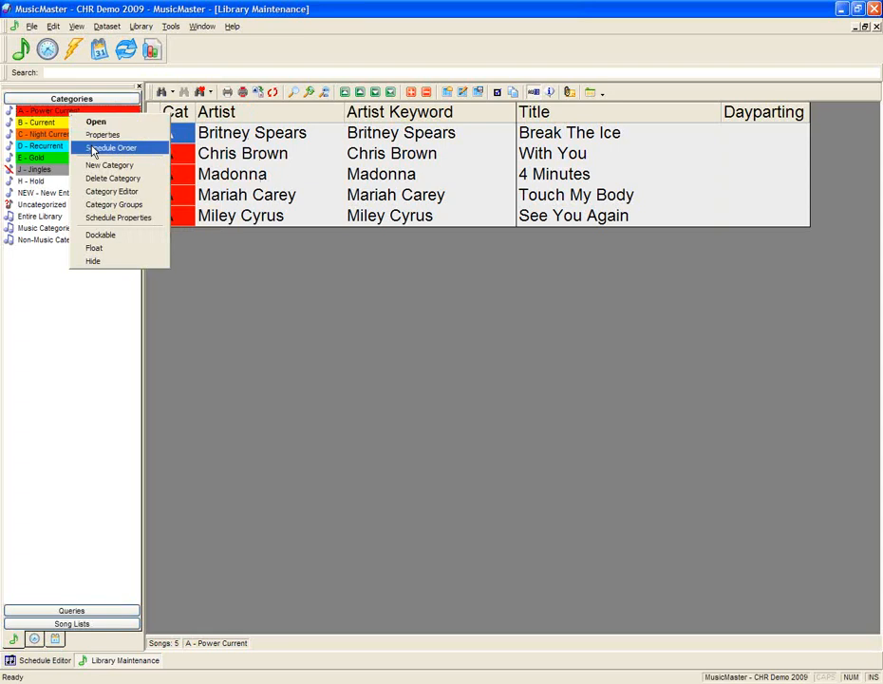
{"action": "left_click", "coordinate": [93, 149]}
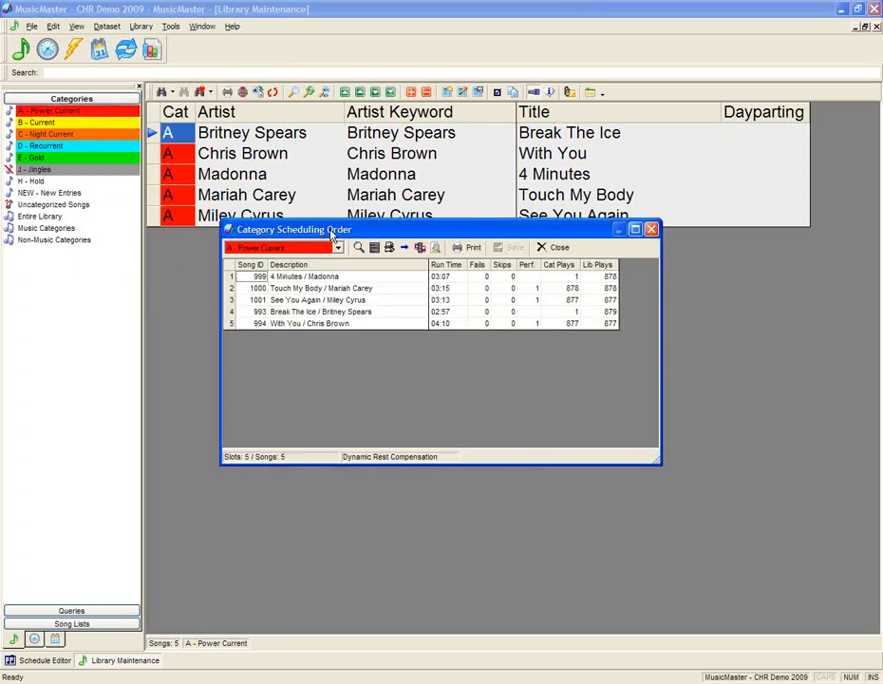
{"action": "left_click_drag", "start_coordinate": [332, 235], "coordinate": [331, 271]}
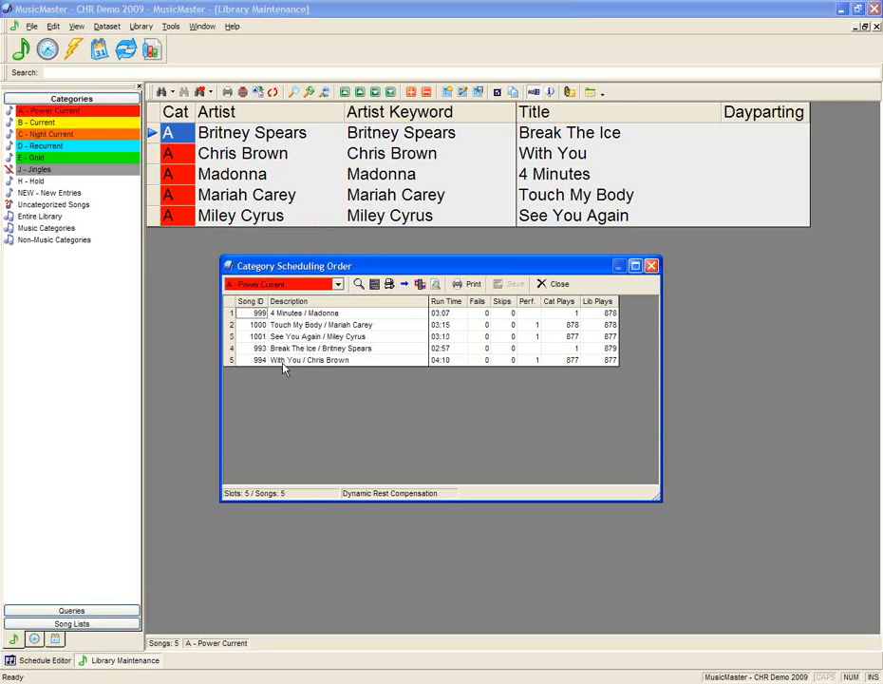
{"action": "left_click", "coordinate": [290, 314]}
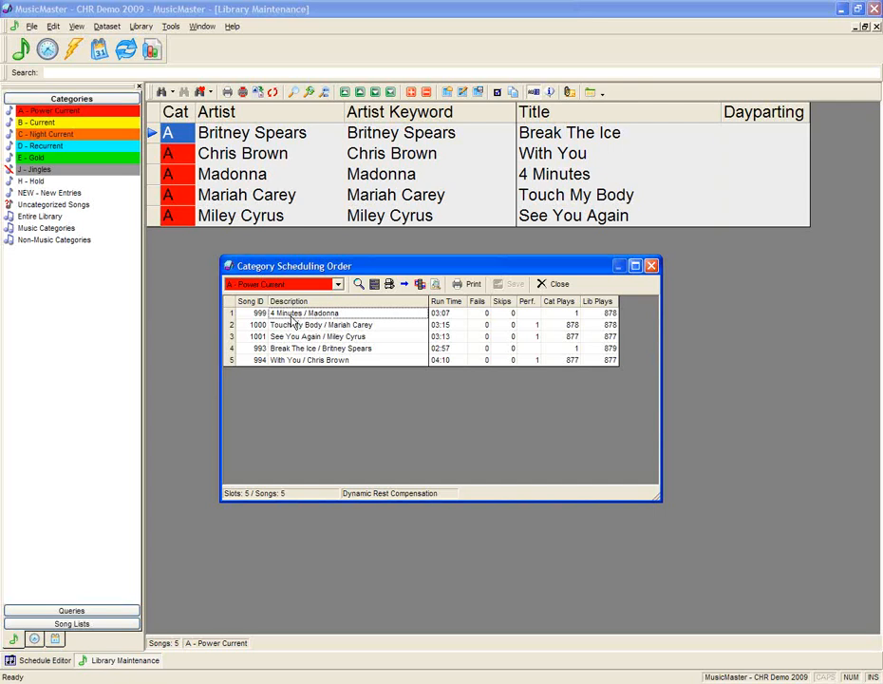
{"action": "left_click", "coordinate": [337, 337]}
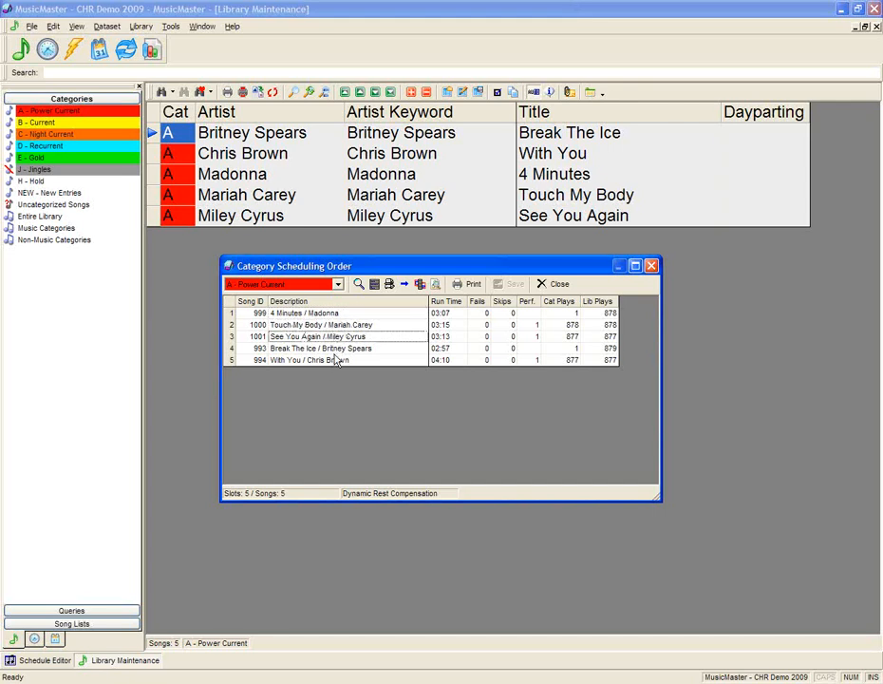
{"action": "left_click", "coordinate": [334, 359]}
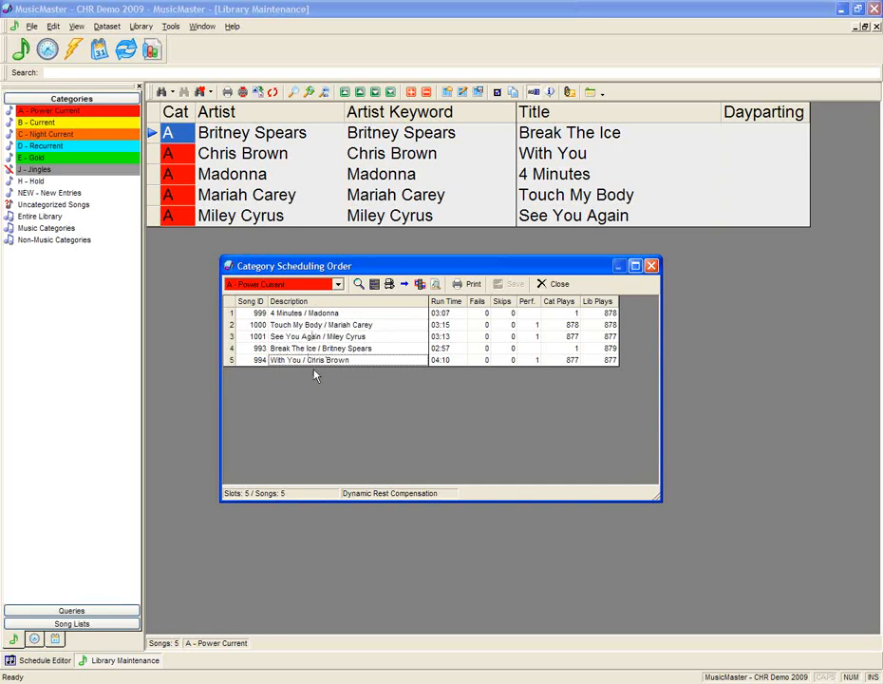
{"action": "left_click", "coordinate": [558, 283]}
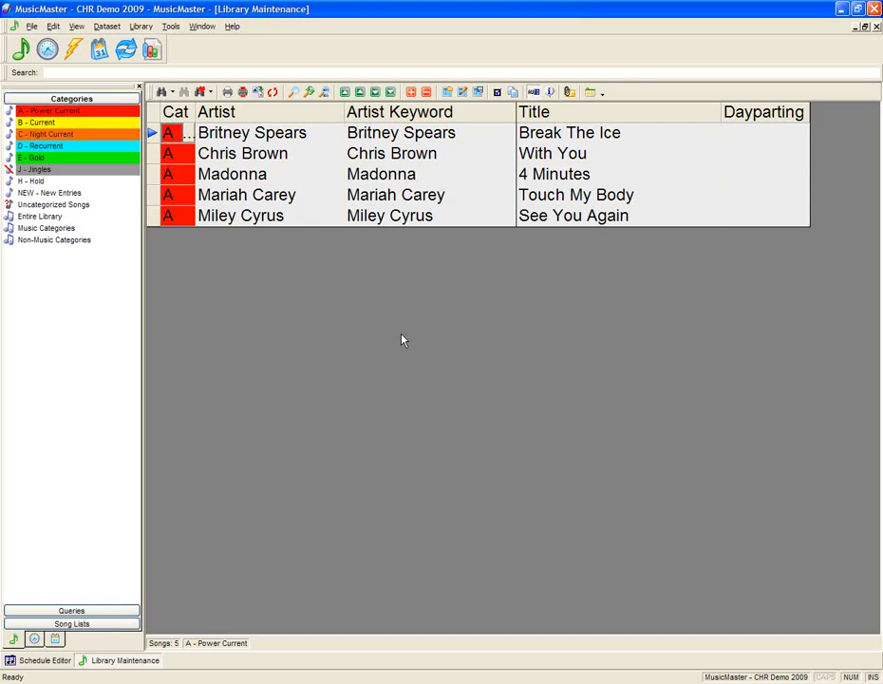
Reassign Rihanna's "Hate That I Love You" from B - Current to A - Power Current and open the A - Power Current category.
{"action": "left_click", "coordinate": [66, 131]}
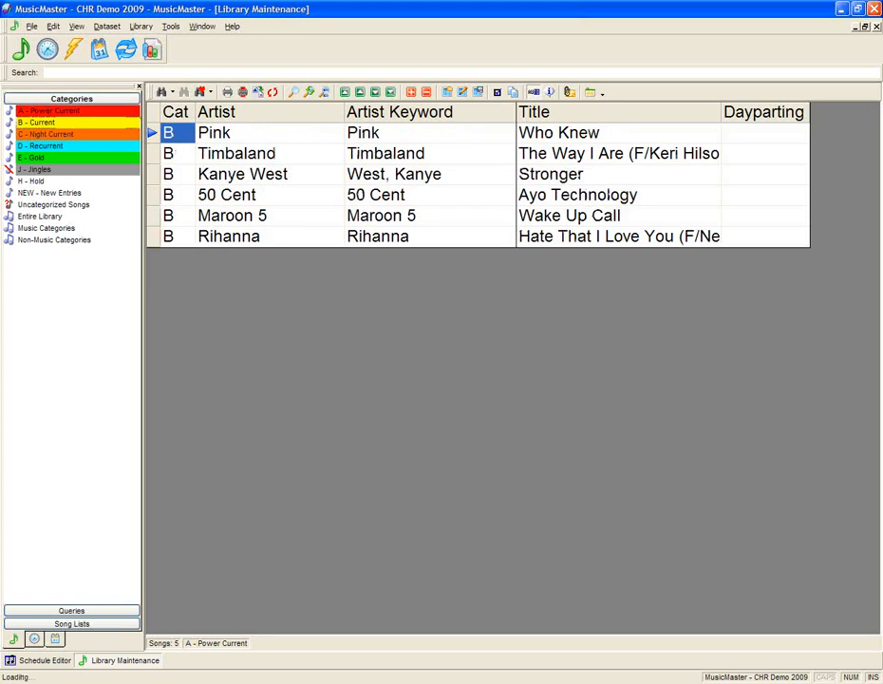
{"action": "left_click", "coordinate": [261, 239]}
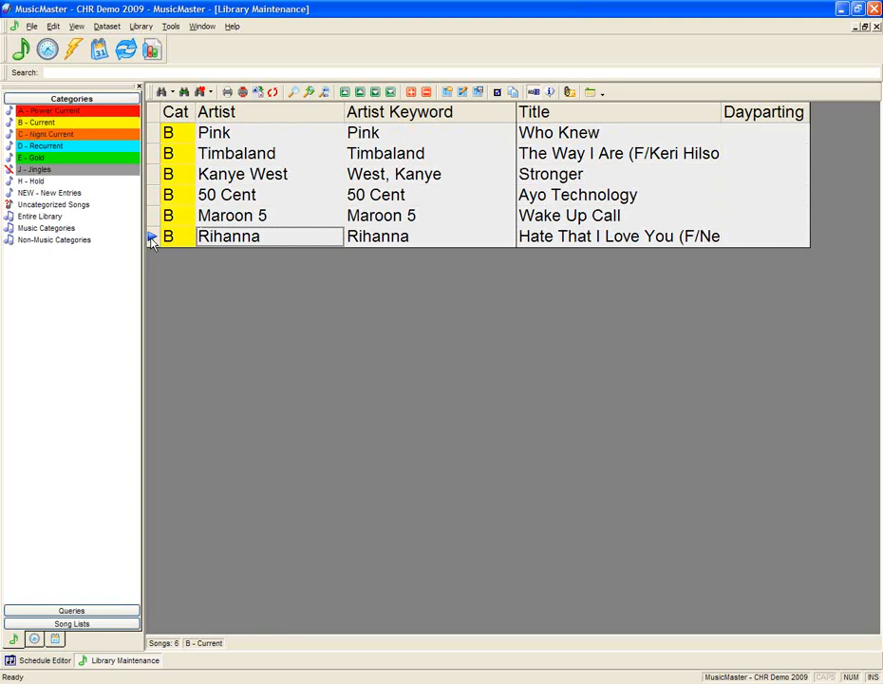
{"action": "left_click_drag", "start_coordinate": [152, 237], "coordinate": [111, 113]}
{"action": "left_click", "coordinate": [104, 113]}
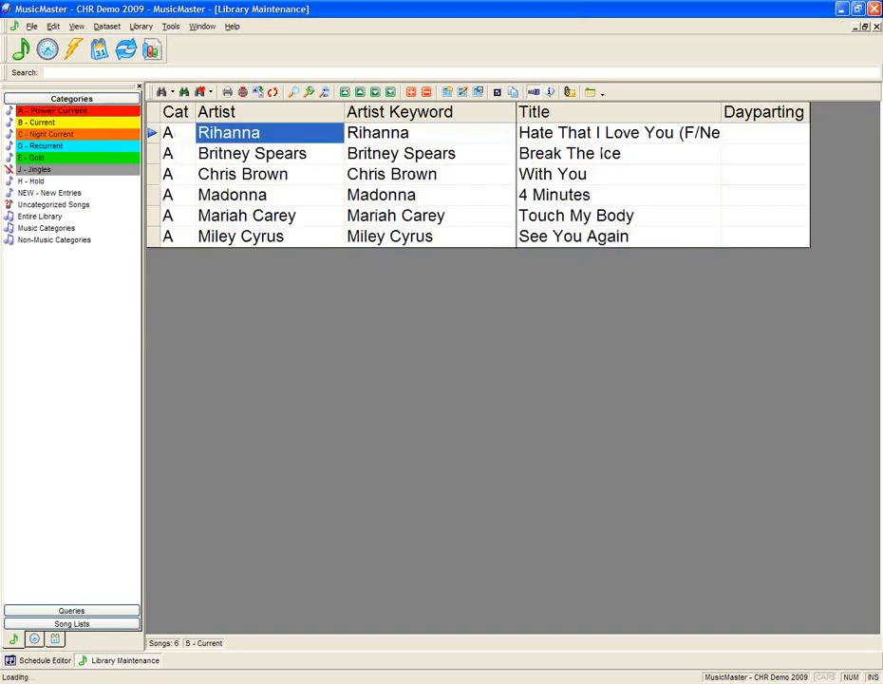
Move Madonna's "4 Minutes" from A - Power Current to B - Current and reload the A - Power Current song list.
{"action": "left_click", "coordinate": [228, 196]}
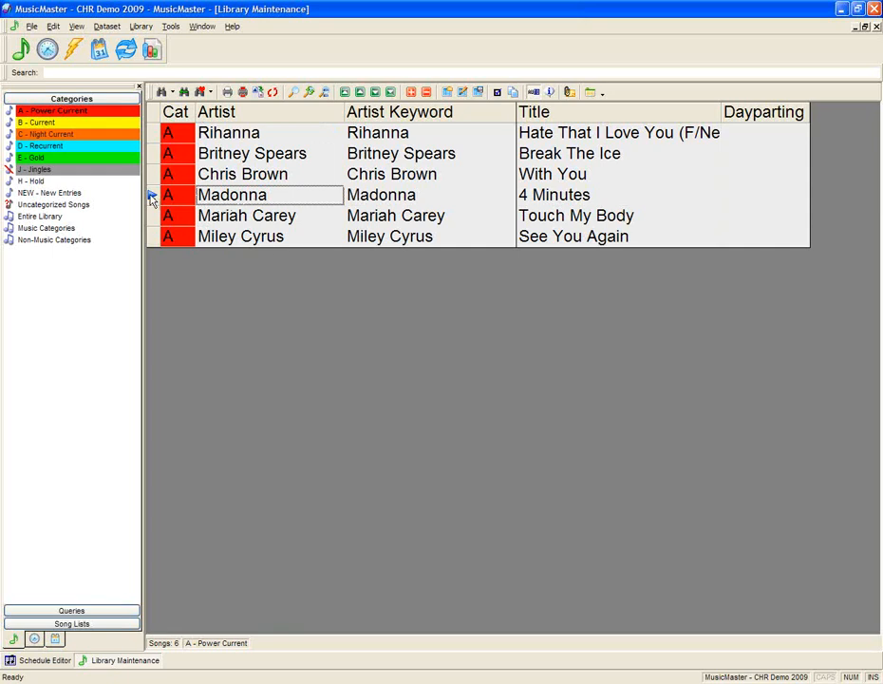
{"action": "left_click_drag", "start_coordinate": [150, 198], "coordinate": [112, 122]}
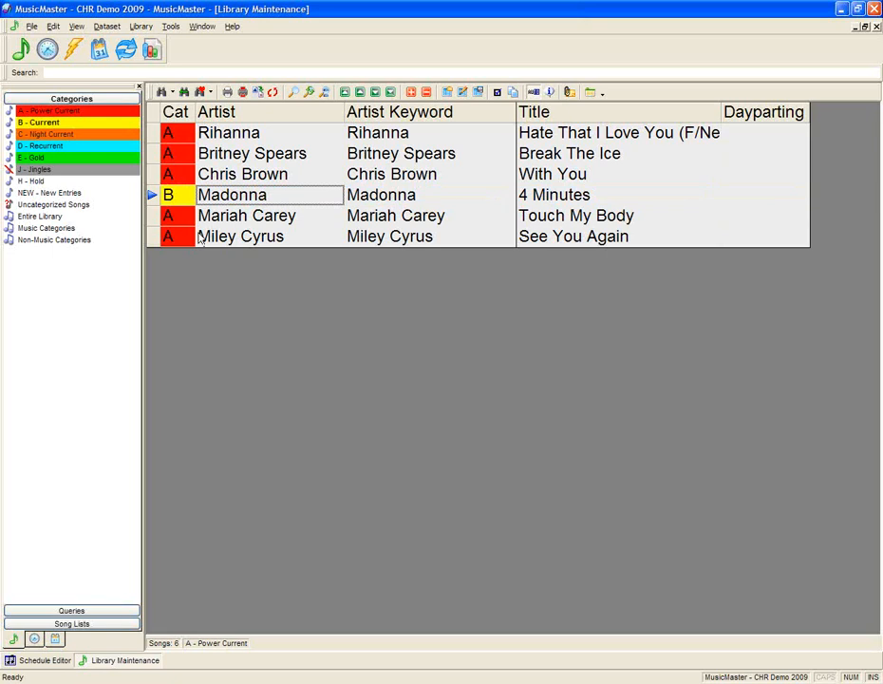
{"action": "left_click", "coordinate": [90, 112]}
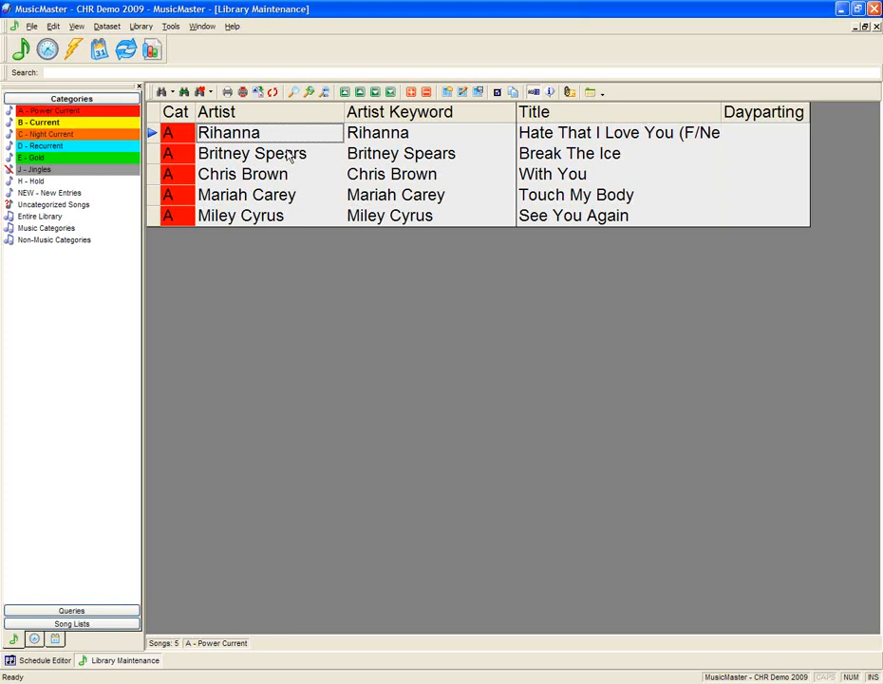
{"action": "left_click", "coordinate": [85, 113]}
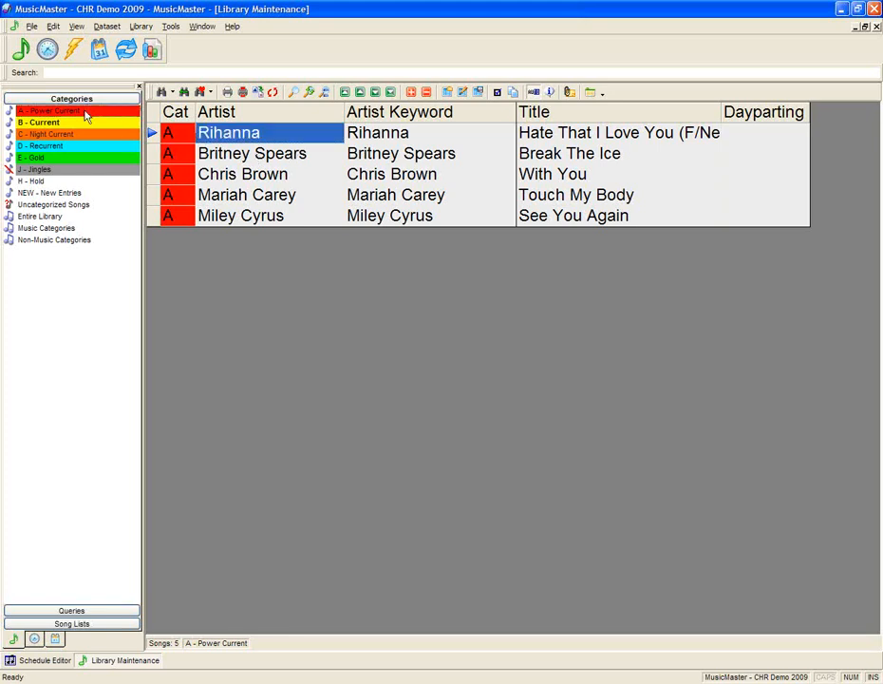
Open the schedule order of A - Power Current and move Rihanna's "Hate That I Love You" to first position.
{"action": "right_click", "coordinate": [85, 114]}
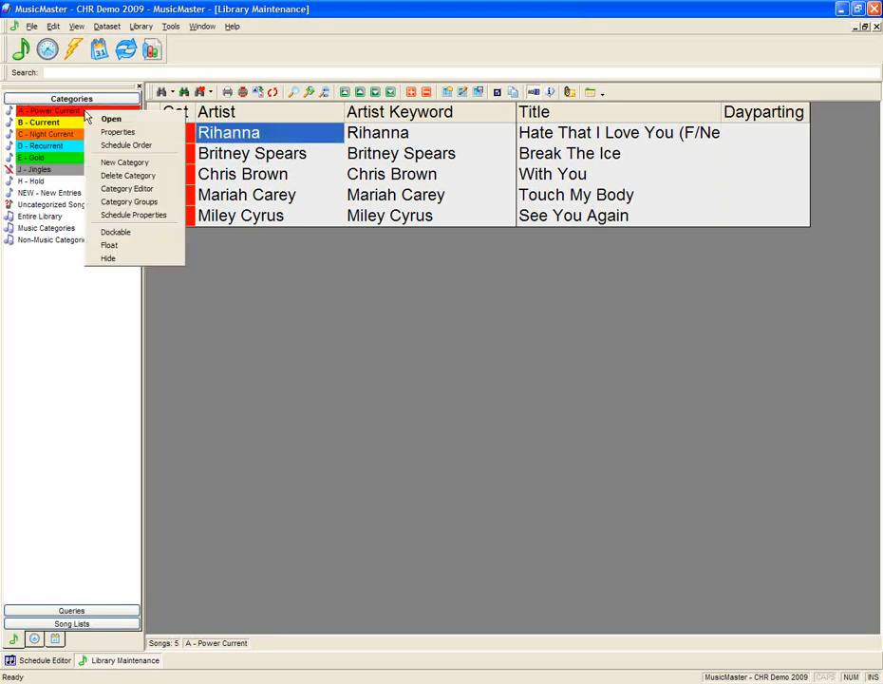
{"action": "left_click", "coordinate": [118, 145]}
{"action": "left_click_drag", "start_coordinate": [351, 337], "coordinate": [353, 283]}
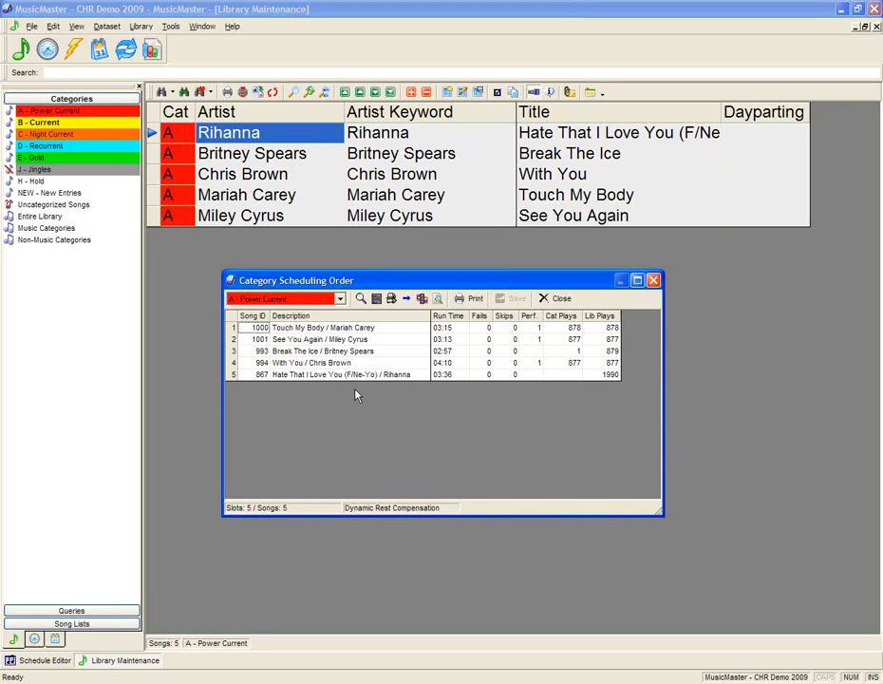
{"action": "left_click", "coordinate": [353, 329]}
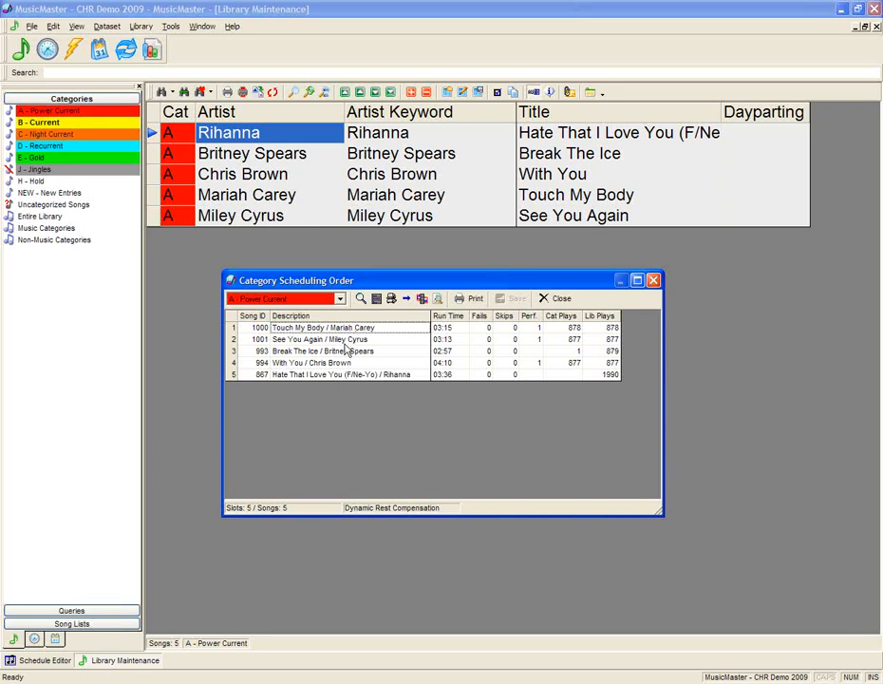
{"action": "left_click", "coordinate": [334, 375]}
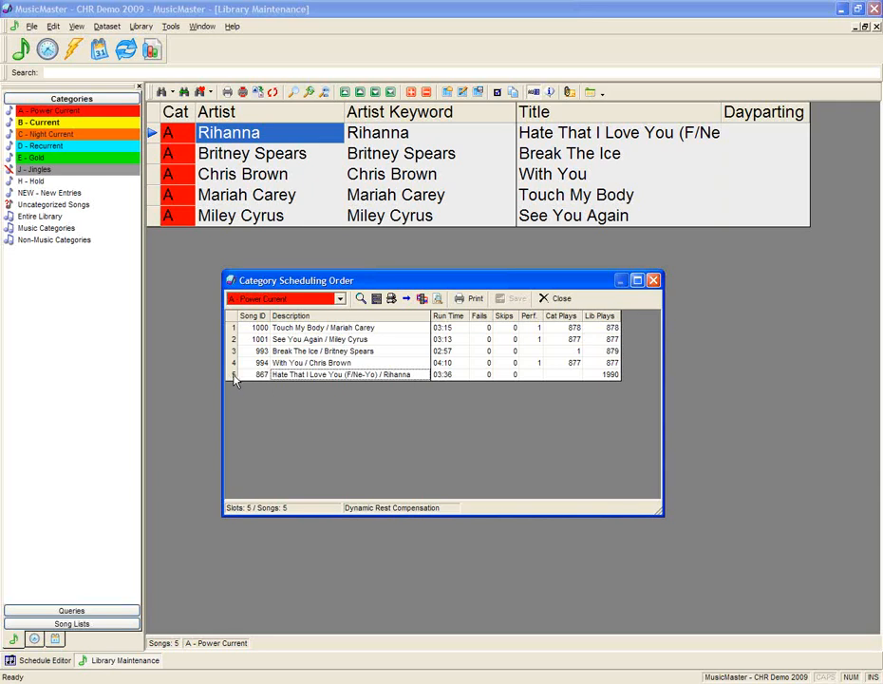
{"action": "left_click_drag", "start_coordinate": [234, 378], "coordinate": [235, 328]}
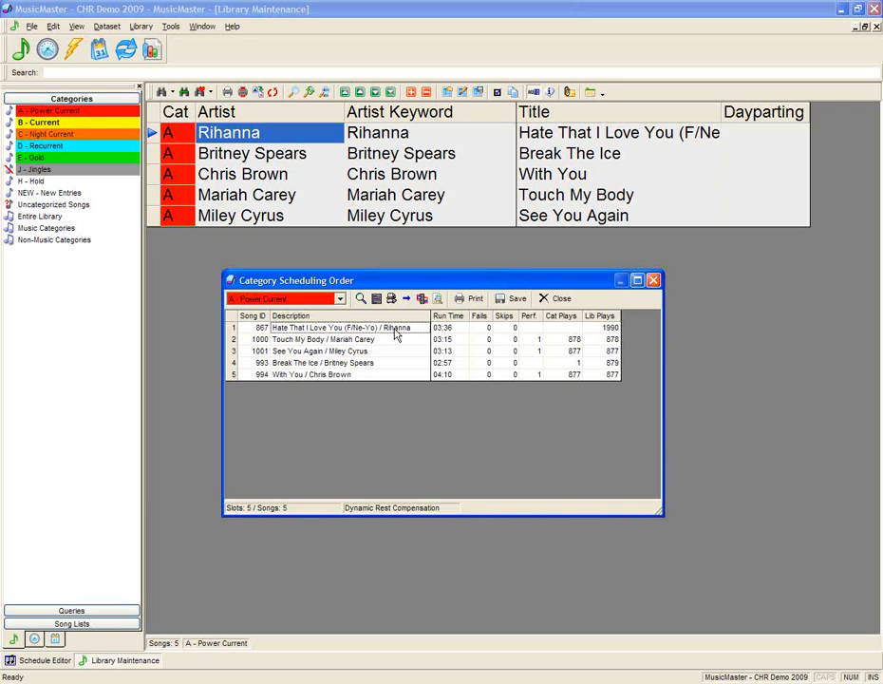
In E - Gold's scheduling order, move "Are You That Somebody" to position 58 and "Hips Don't Lie" to 60, save, and close the window.
{"action": "left_click", "coordinate": [340, 299]}
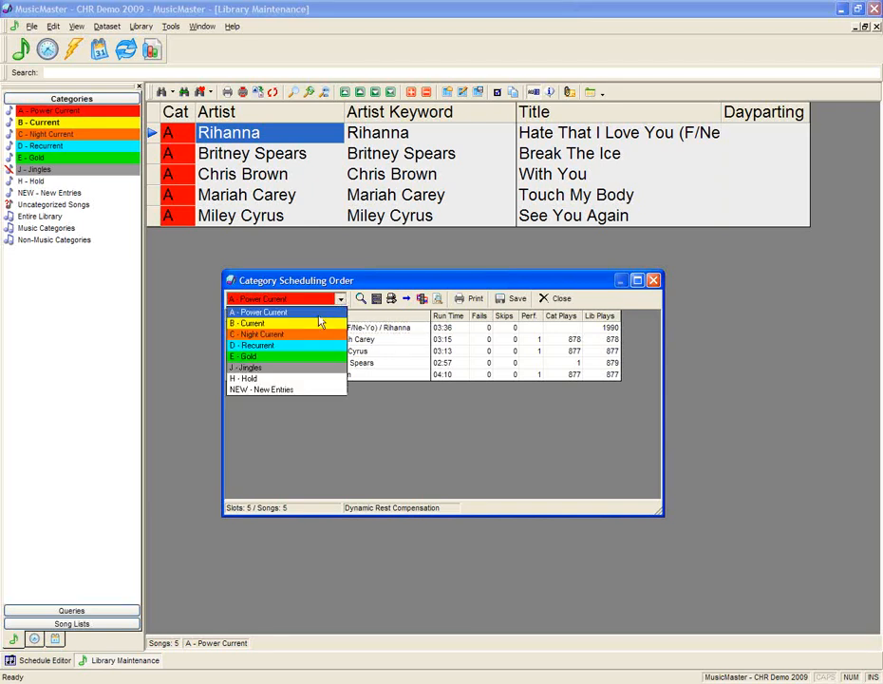
{"action": "left_click", "coordinate": [275, 356]}
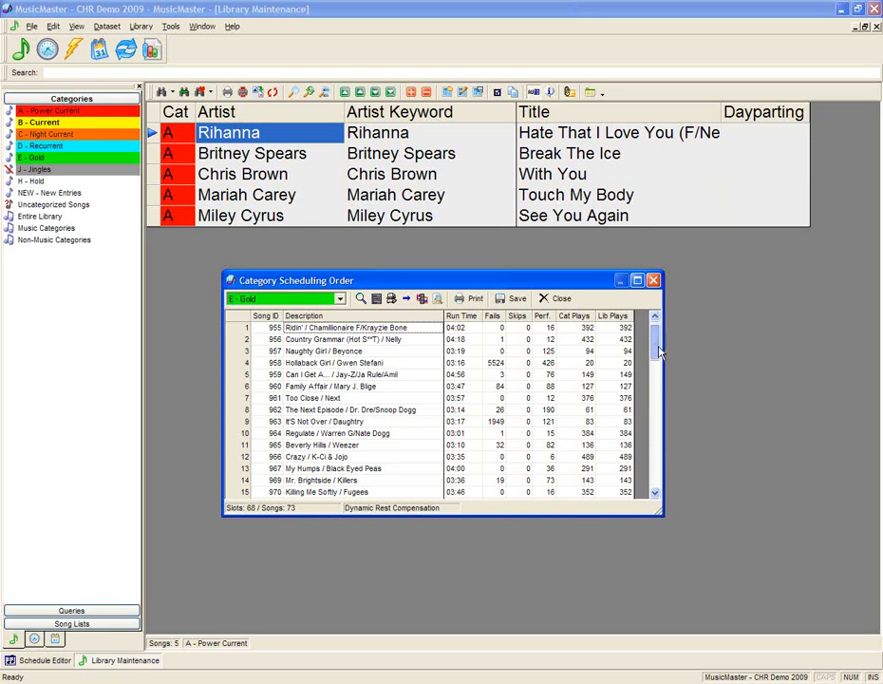
{"action": "left_click_drag", "start_coordinate": [658, 351], "coordinate": [658, 489]}
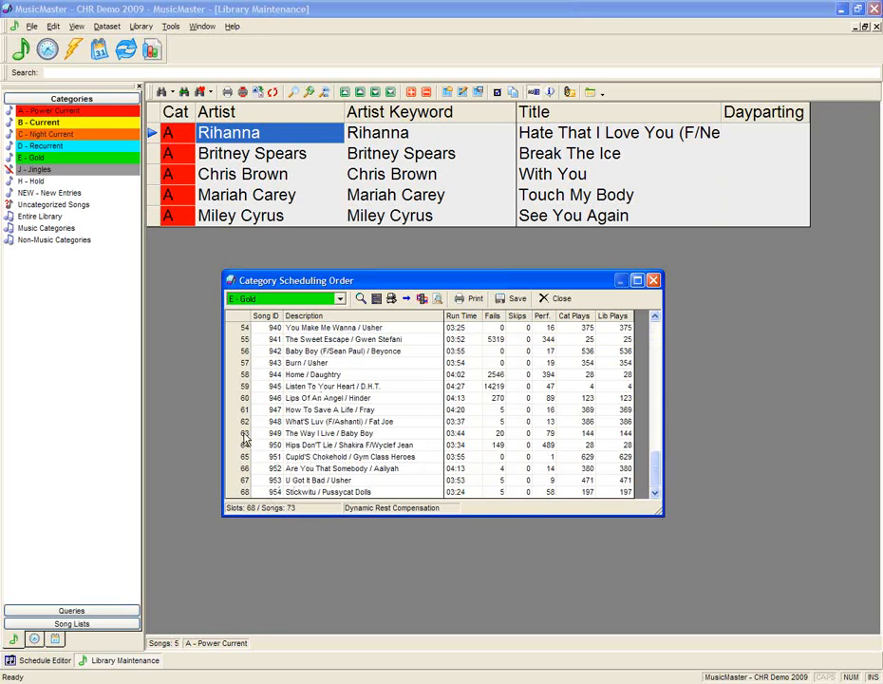
{"action": "left_click", "coordinate": [328, 470]}
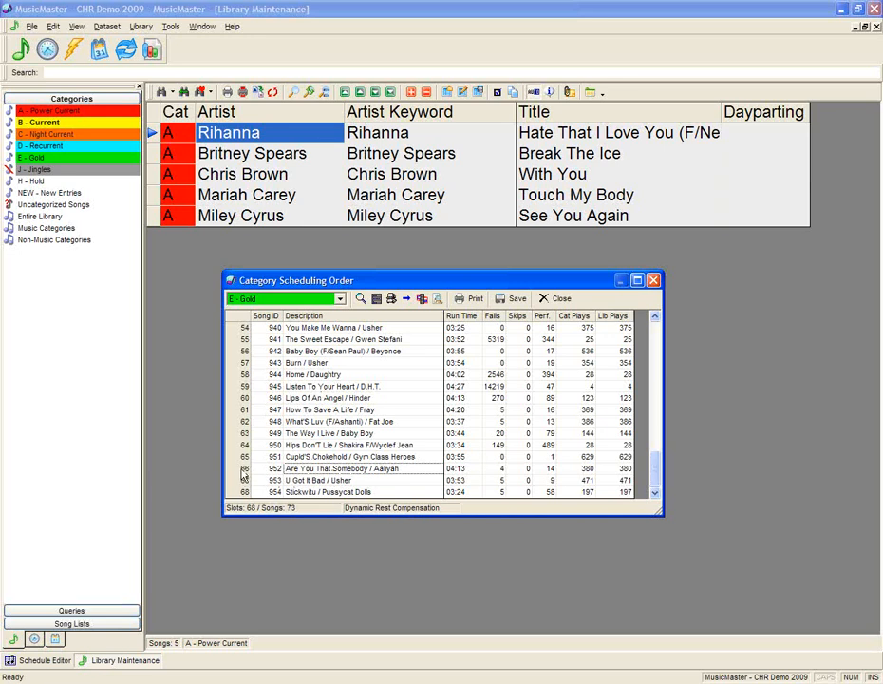
{"action": "left_click_drag", "start_coordinate": [245, 468], "coordinate": [266, 374]}
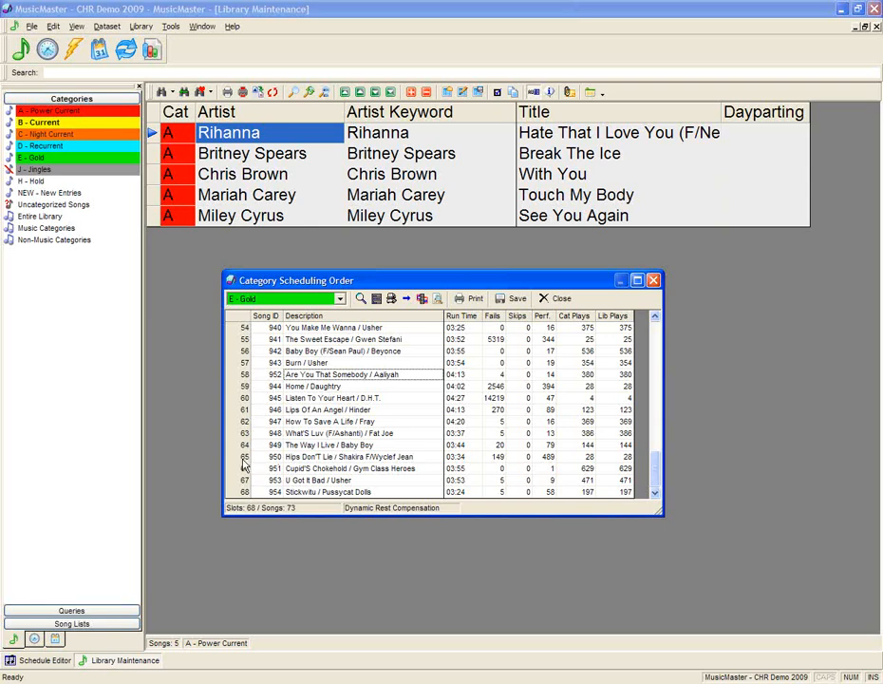
{"action": "left_click_drag", "start_coordinate": [245, 458], "coordinate": [245, 401]}
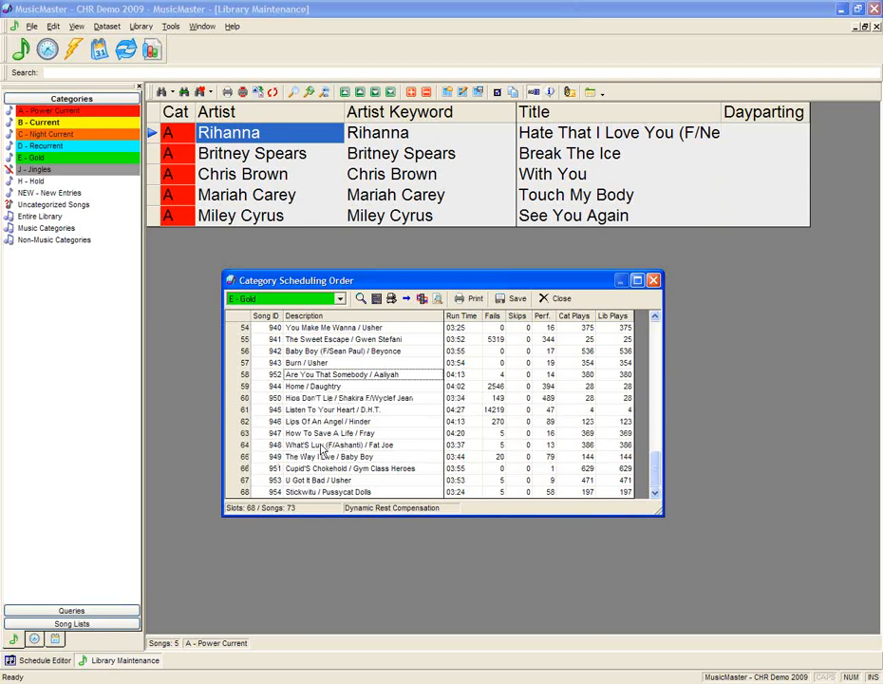
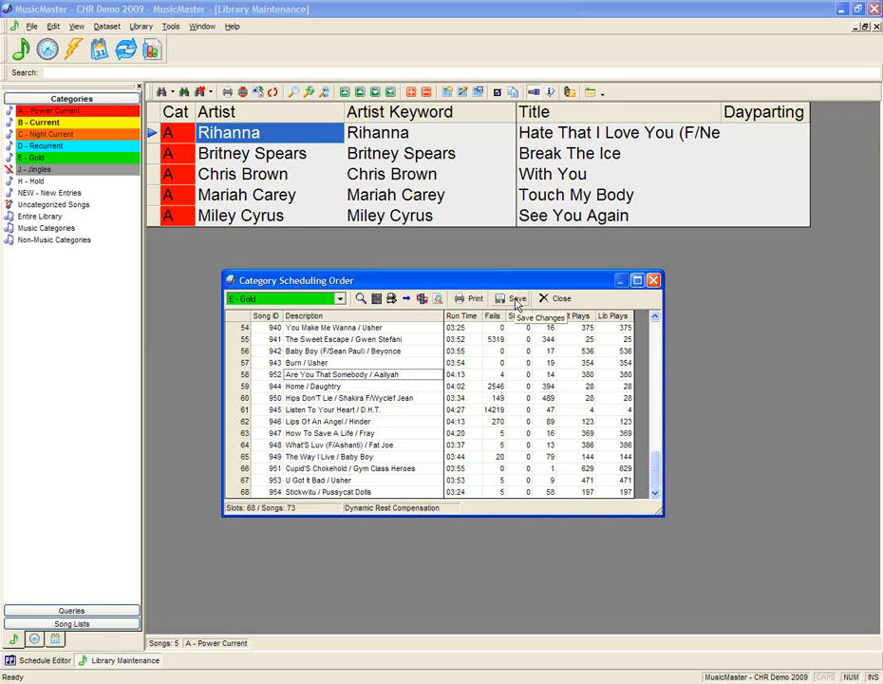
{"action": "left_click", "coordinate": [517, 300]}
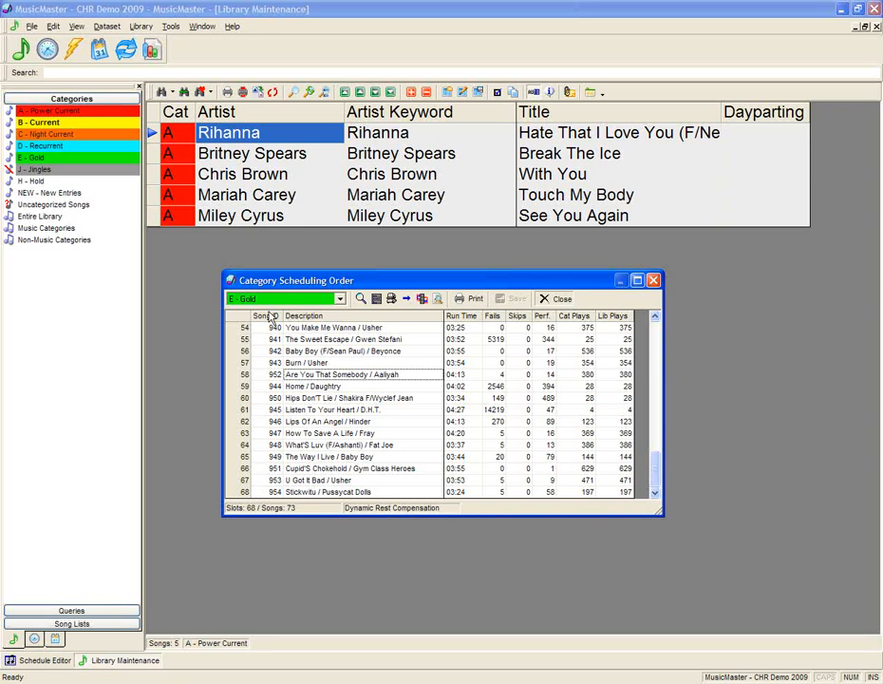
{"action": "key", "text": "Escape"}
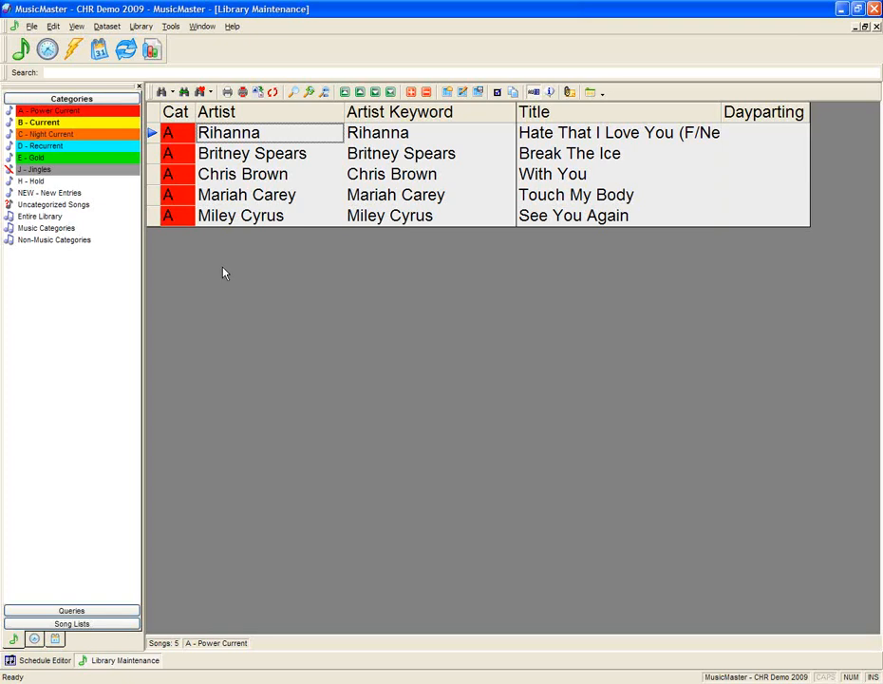
Open the Scheduling Properties, try placing B - Current after C - Night Current in the pass order, and restore it to pass 2.
{"action": "left_click", "coordinate": [103, 29]}
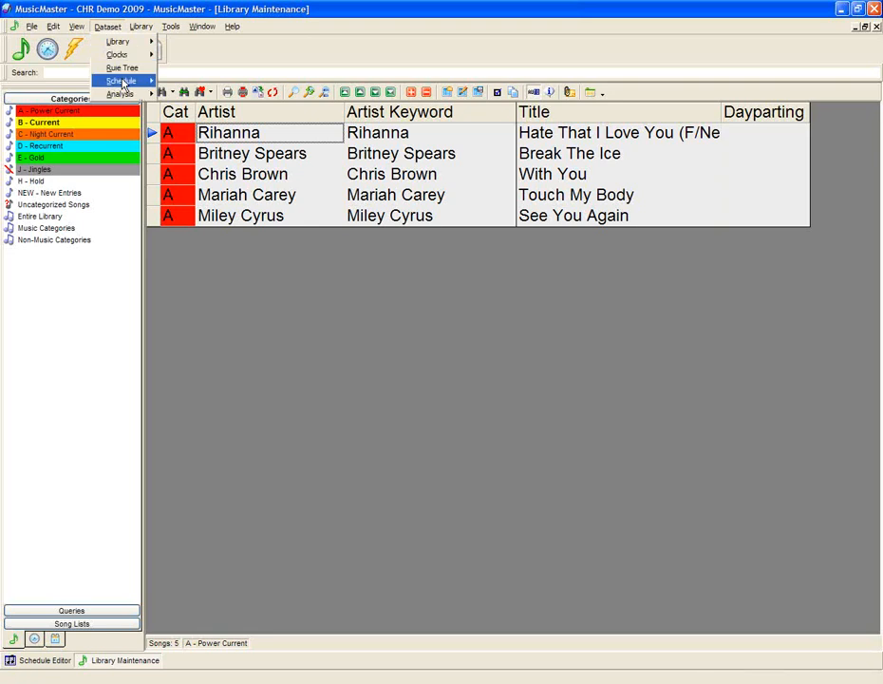
{"action": "mouse_move", "coordinate": [122, 83]}
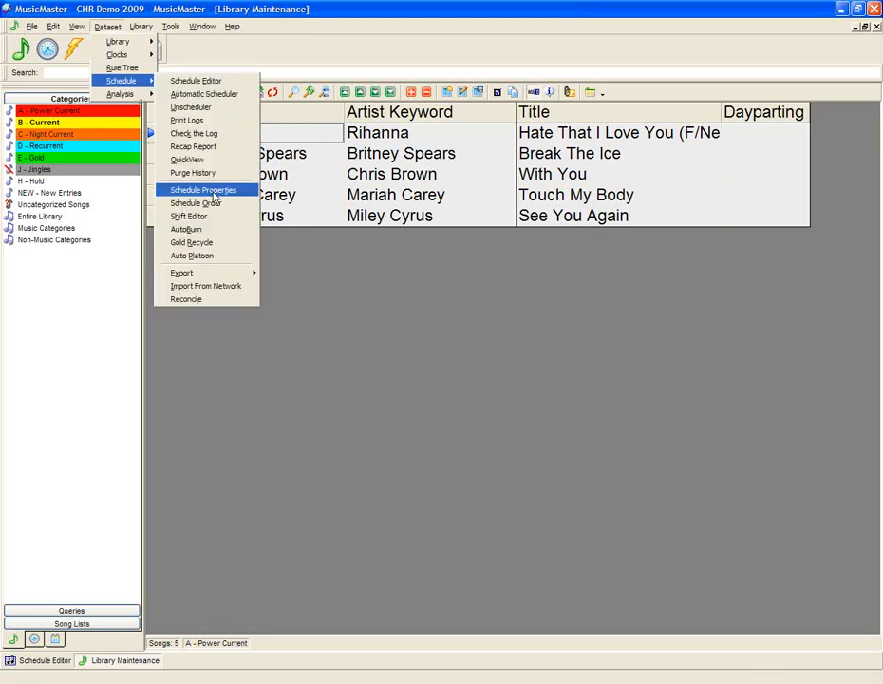
{"action": "left_click", "coordinate": [68, 115]}
{"action": "right_click", "coordinate": [75, 114]}
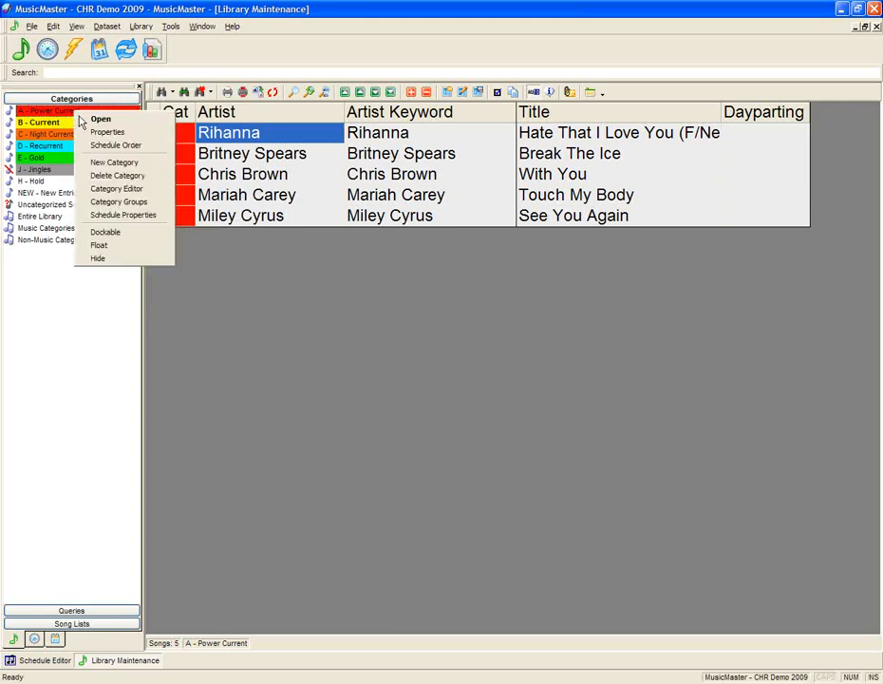
{"action": "left_click", "coordinate": [123, 214]}
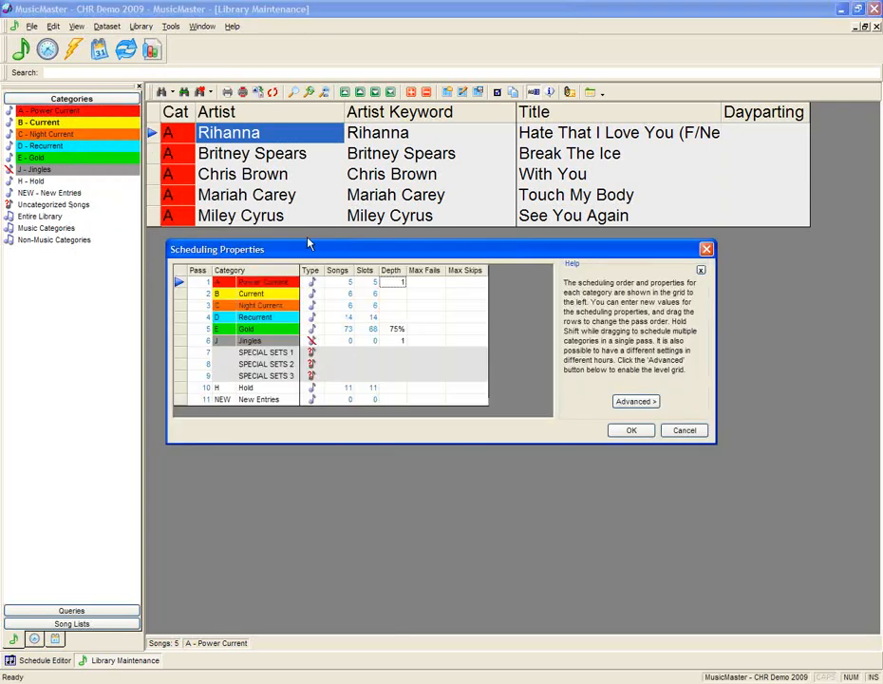
{"action": "left_click_drag", "start_coordinate": [307, 244], "coordinate": [310, 285]}
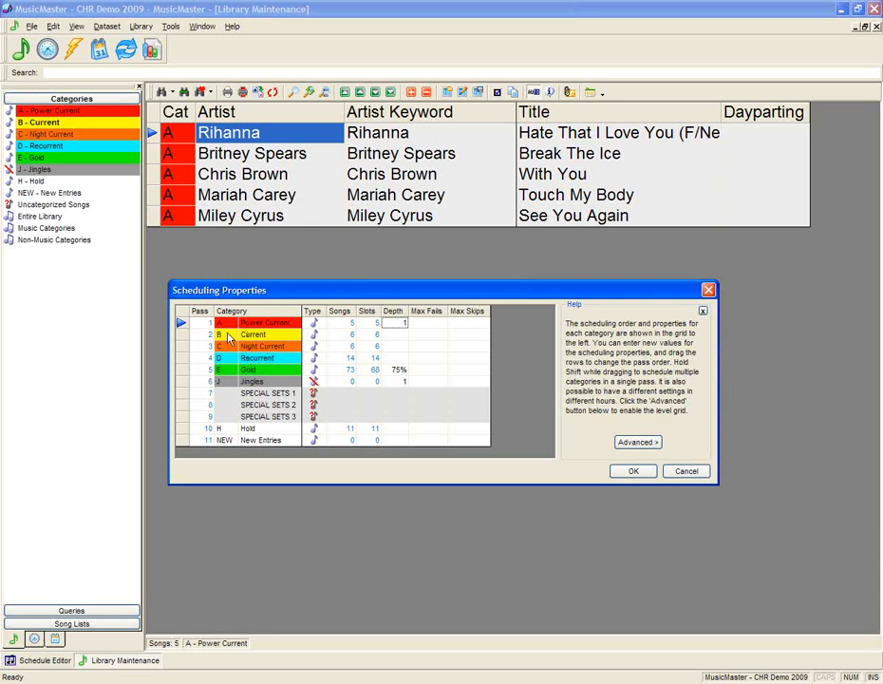
{"action": "left_click", "coordinate": [256, 336]}
{"action": "left_click_drag", "start_coordinate": [183, 341], "coordinate": [185, 353]}
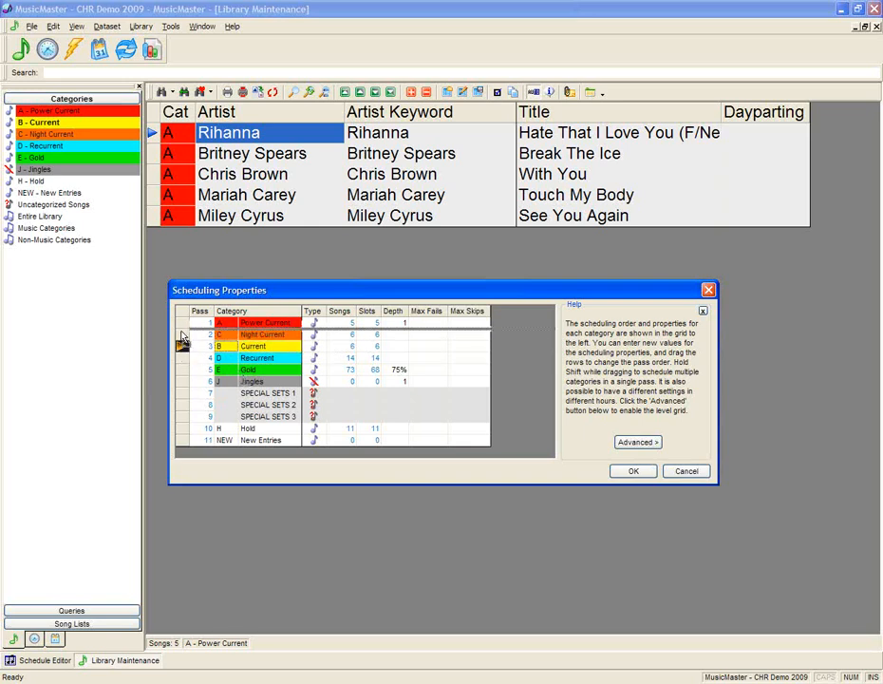
{"action": "left_click_drag", "start_coordinate": [183, 351], "coordinate": [183, 337]}
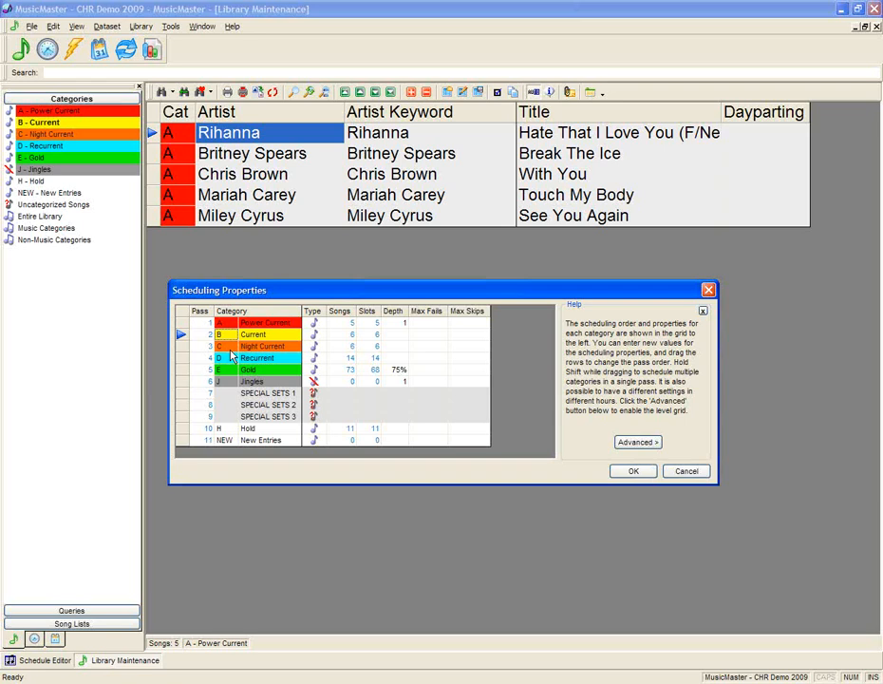
Try scheduling E - Gold and D - Recurrent together in pass 4, separate them again, and cancel the Scheduling Properties.
{"action": "left_click", "coordinate": [224, 373]}
{"action": "left_click_drag", "start_coordinate": [181, 370], "coordinate": [182, 358]}
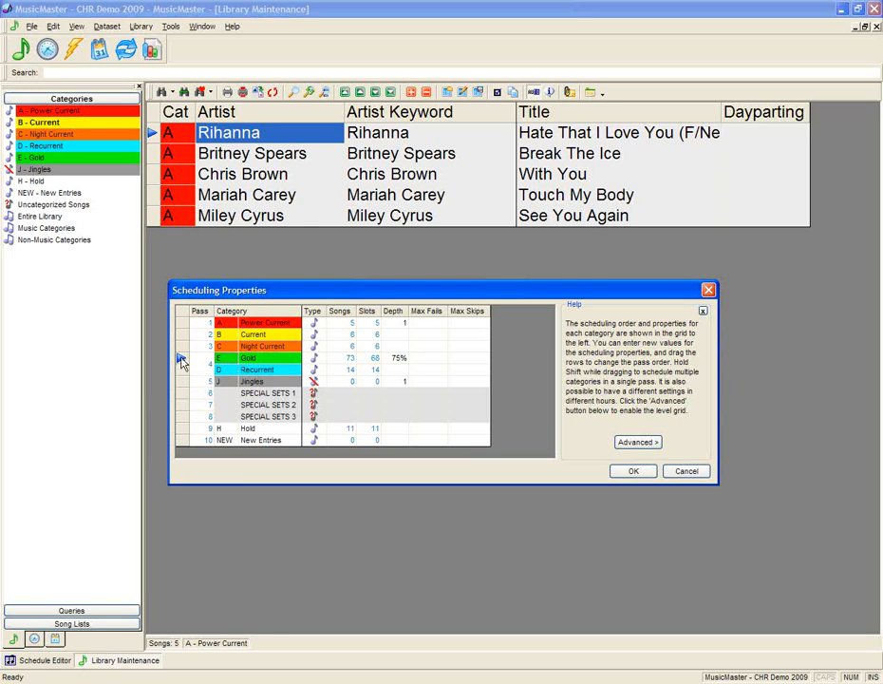
{"action": "left_click_drag", "start_coordinate": [182, 361], "coordinate": [223, 371]}
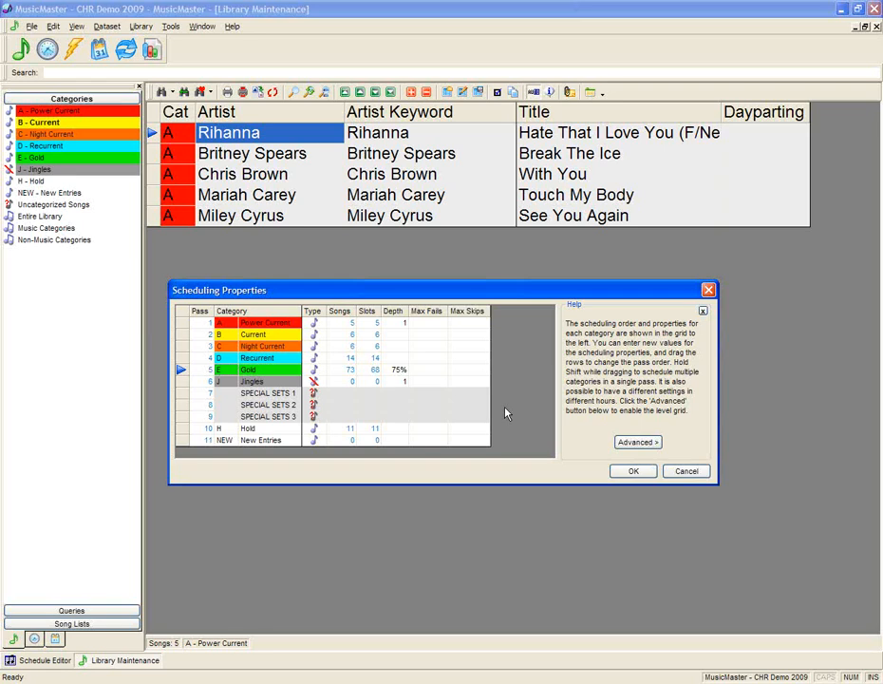
{"action": "left_click", "coordinate": [687, 429]}
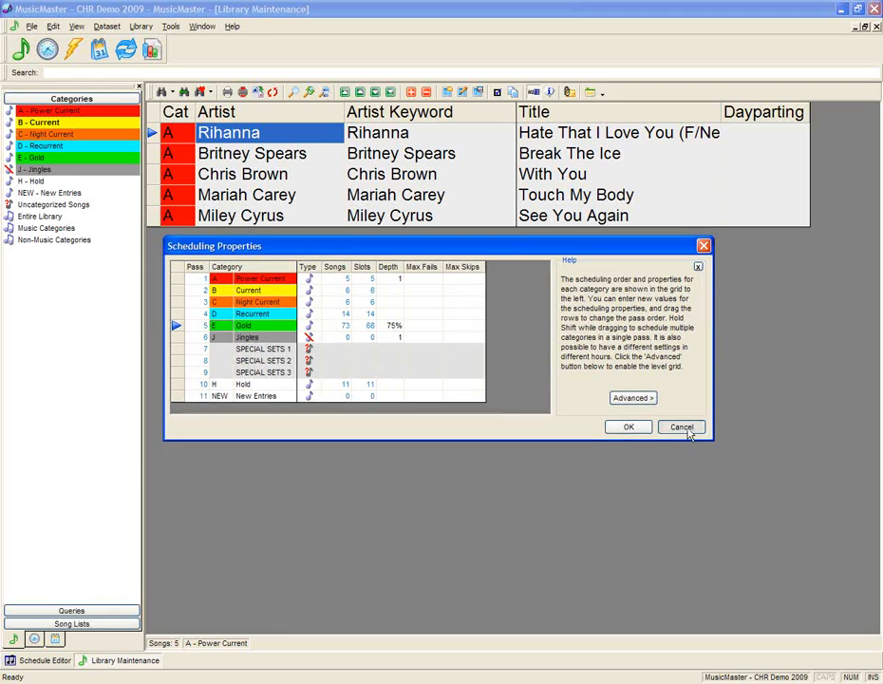
{"action": "left_click", "coordinate": [388, 334]}
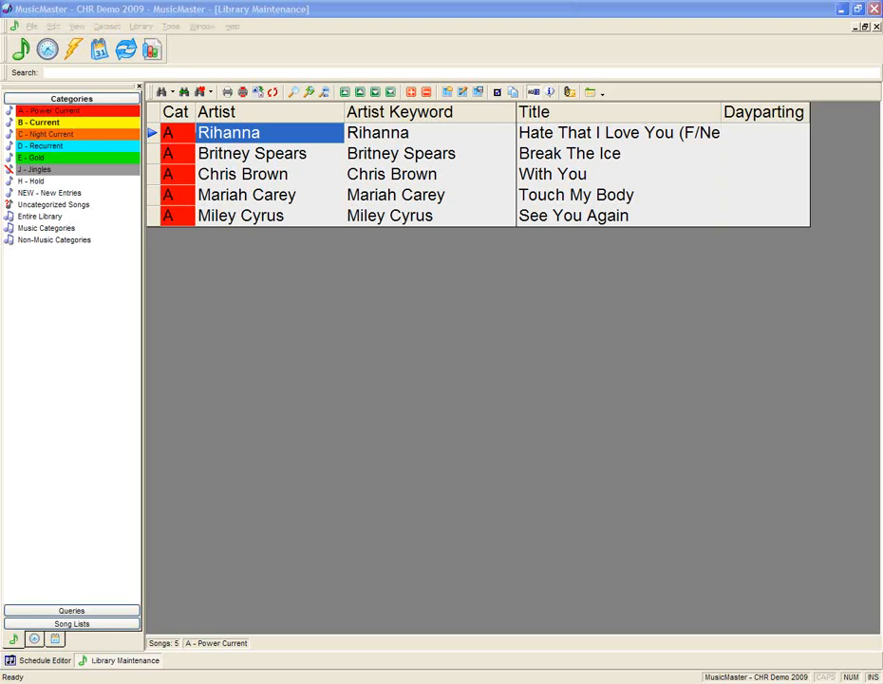
Move the Artist Keyword column in front of the Artist column in the A - Power Current song grid.
{"action": "left_click", "coordinate": [543, 119]}
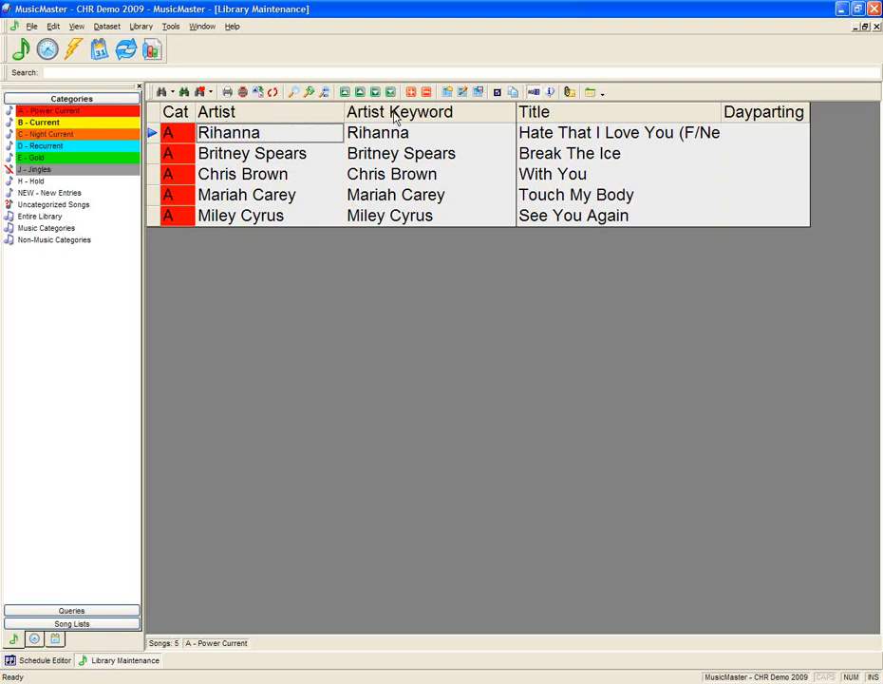
{"action": "left_click_drag", "start_coordinate": [394, 112], "coordinate": [196, 113]}
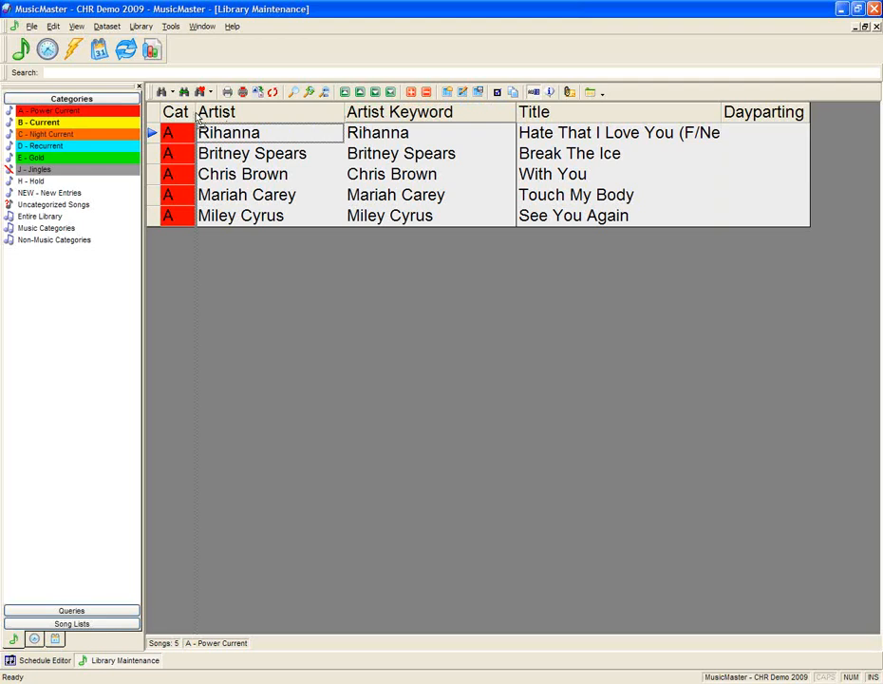
{"action": "left_click_drag", "start_coordinate": [198, 116], "coordinate": [197, 115]}
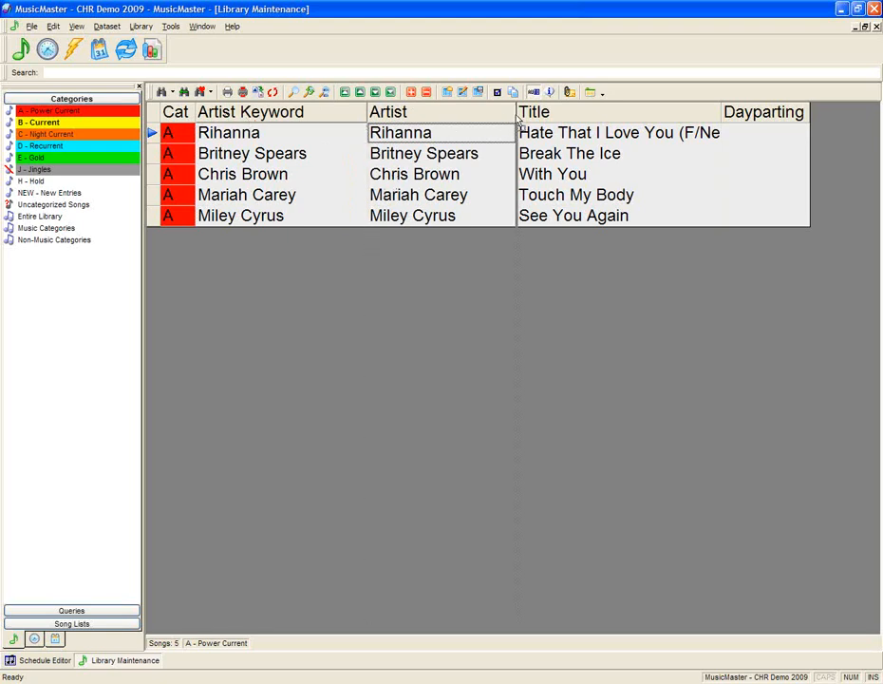
Move the Artist Keyword column back behind the Artist column in the A - Power Current song grid.
{"action": "left_click_drag", "start_coordinate": [519, 117], "coordinate": [517, 119]}
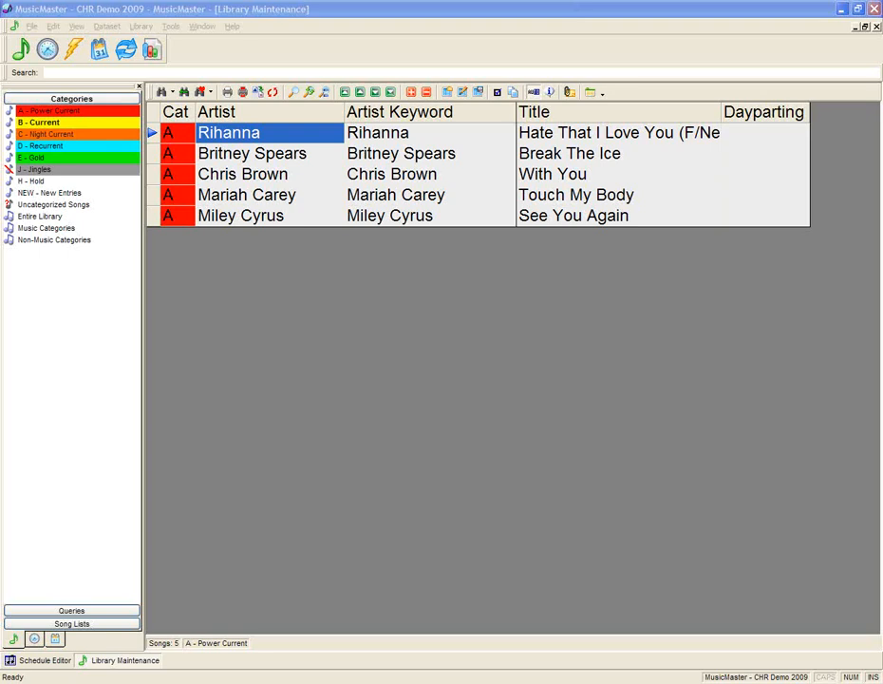
Try moving "Break The Ice" from A - Power Current to B - Current, and return it to A - Power Current.
{"action": "left_click", "coordinate": [211, 152]}
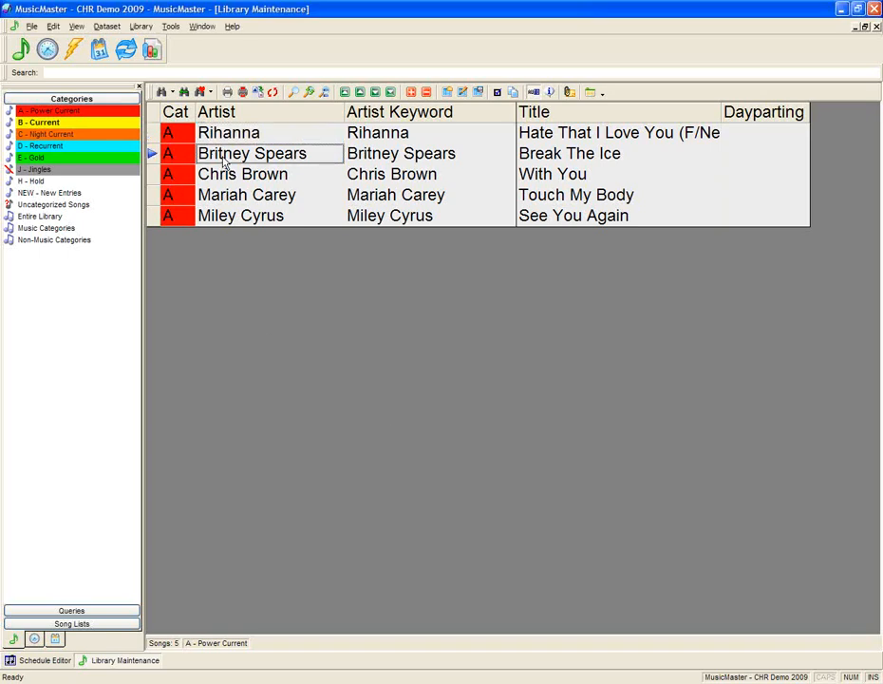
{"action": "left_click", "coordinate": [151, 158]}
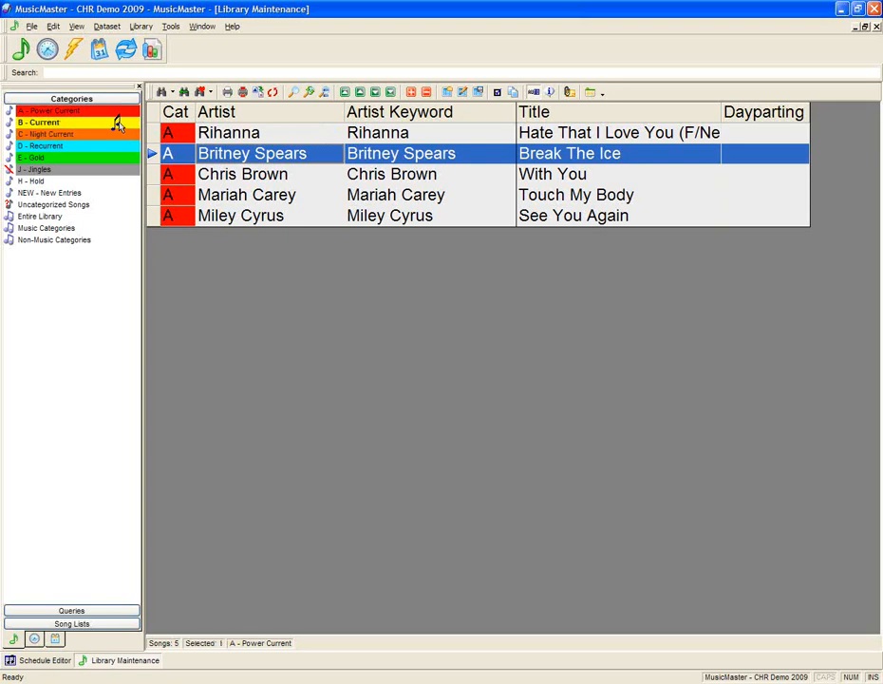
{"action": "left_click_drag", "start_coordinate": [118, 123], "coordinate": [71, 124]}
{"action": "left_click_drag", "start_coordinate": [71, 124], "coordinate": [71, 124]}
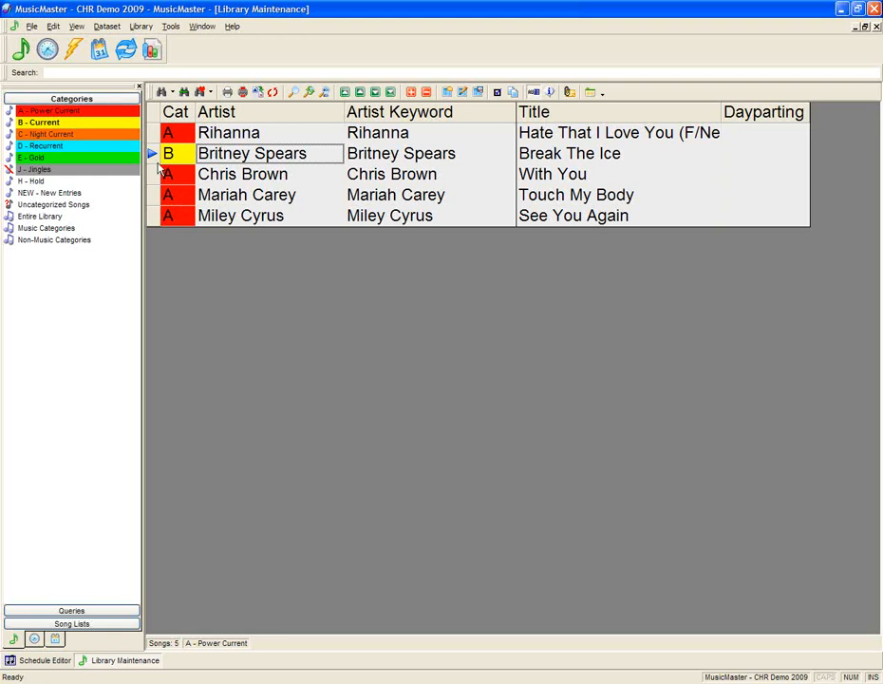
{"action": "left_click", "coordinate": [157, 154]}
{"action": "left_click", "coordinate": [158, 154]}
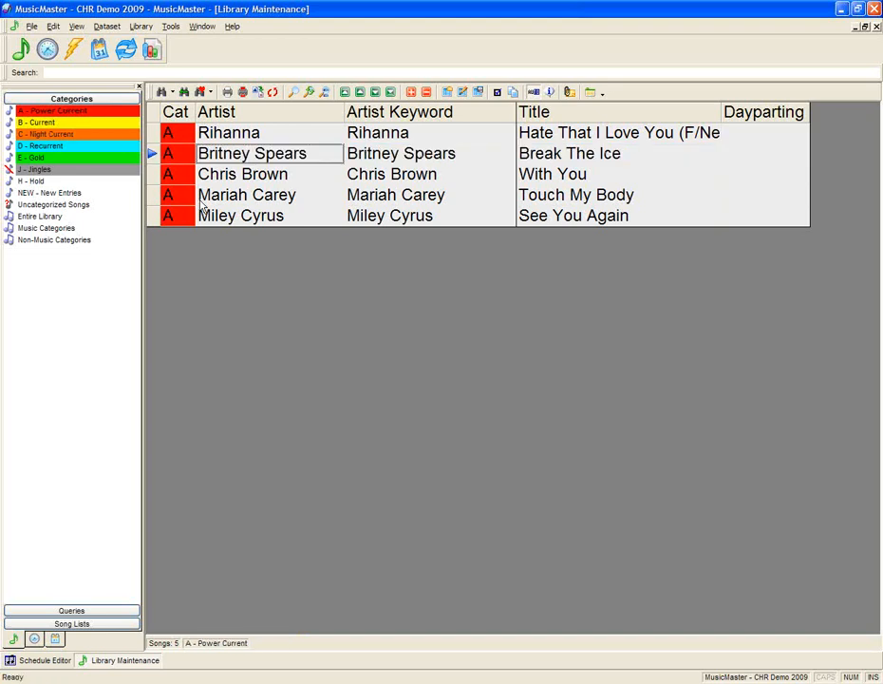
Move the first four D - Recurrent songs, from "Tattoo" through "Clumsy", together into E - Gold.
{"action": "left_click", "coordinate": [69, 147]}
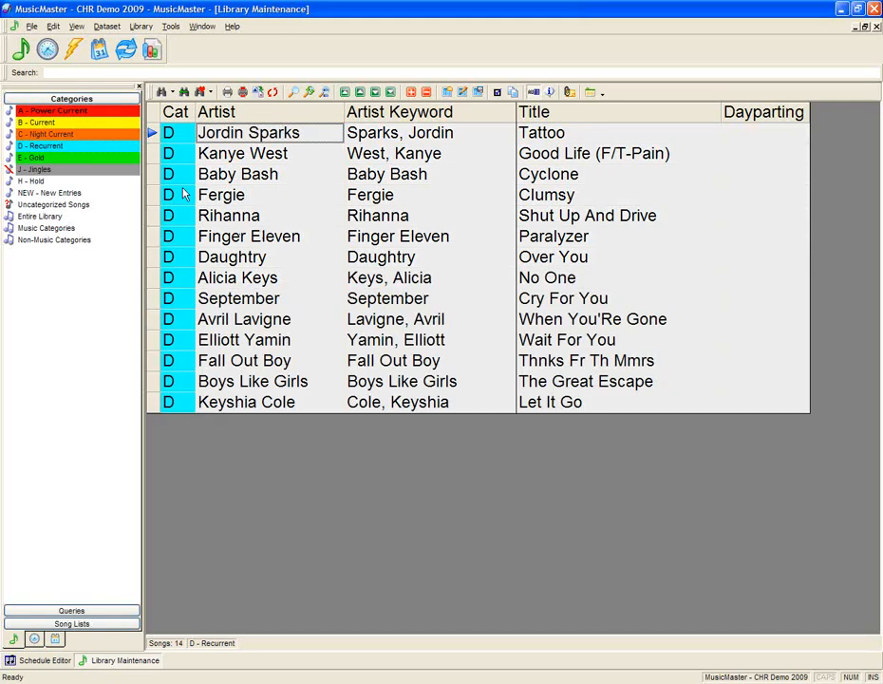
{"action": "left_click", "coordinate": [150, 136]}
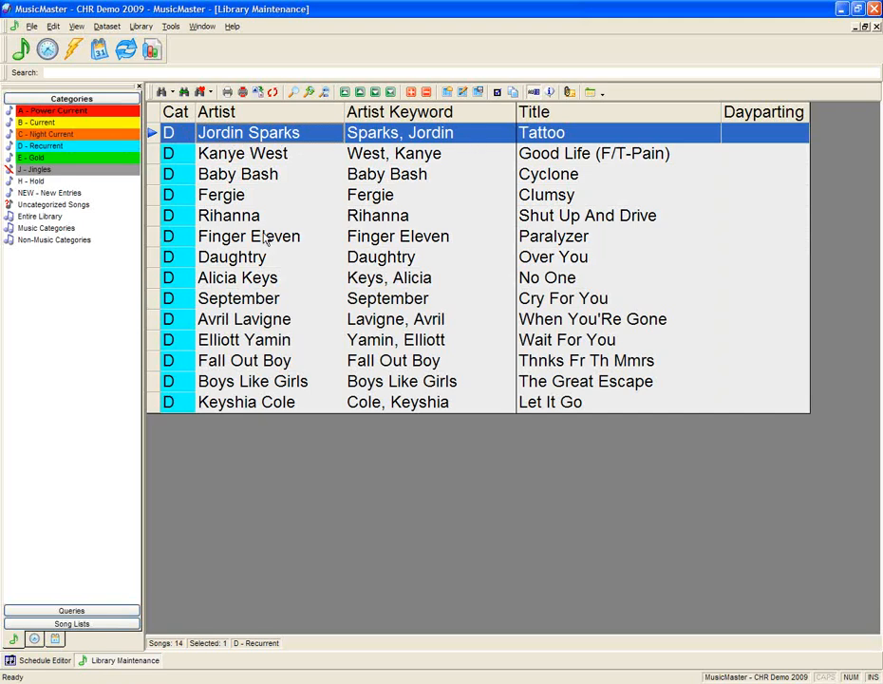
{"action": "left_click", "coordinate": [155, 196], "text": "shift"}
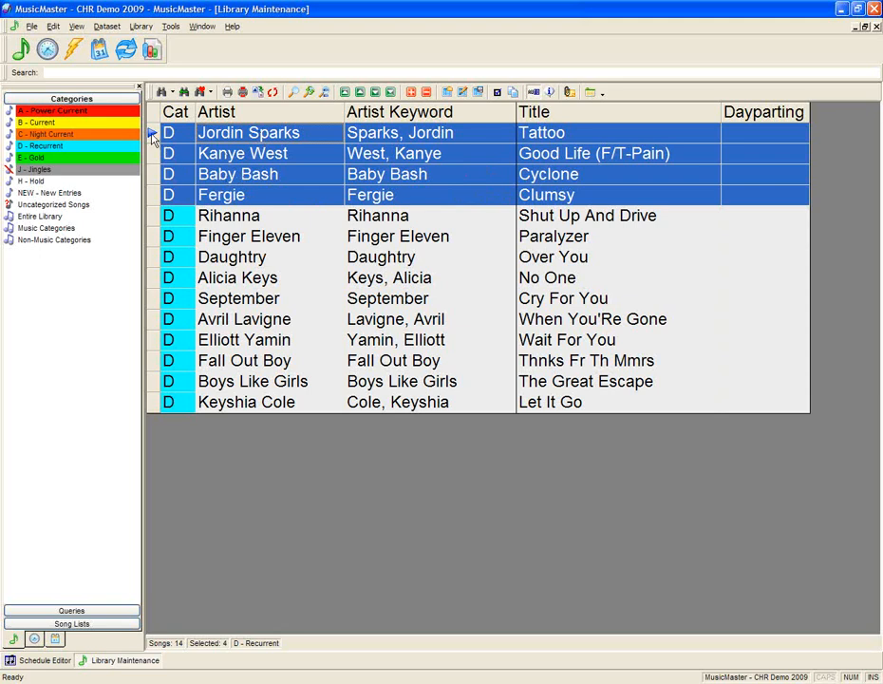
{"action": "left_click_drag", "start_coordinate": [152, 136], "coordinate": [112, 161]}
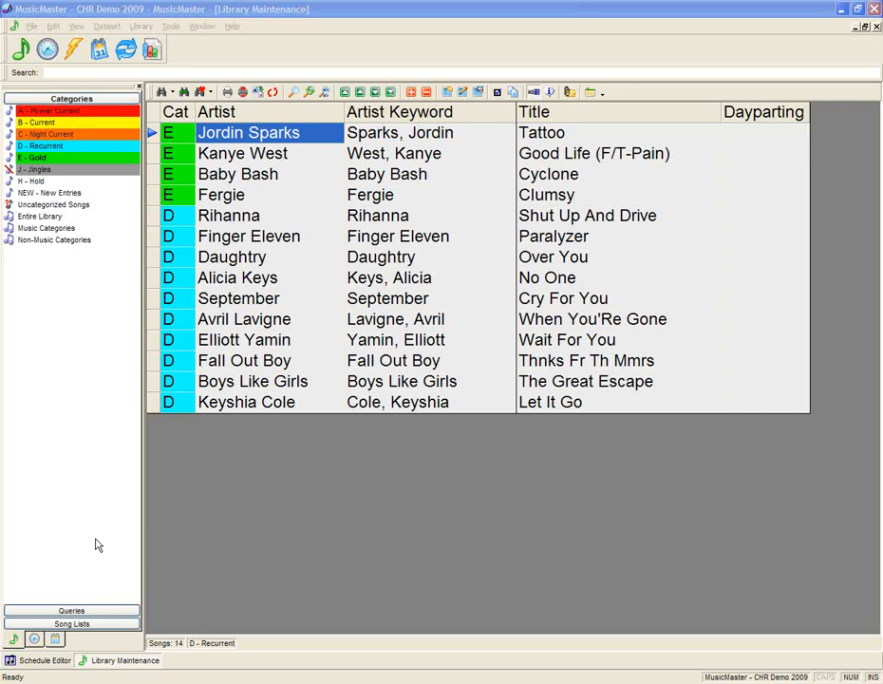
Add "When You'Re Gone" and "Wait For You" to the Love Songs song list and display that list.
{"action": "left_click", "coordinate": [71, 623]}
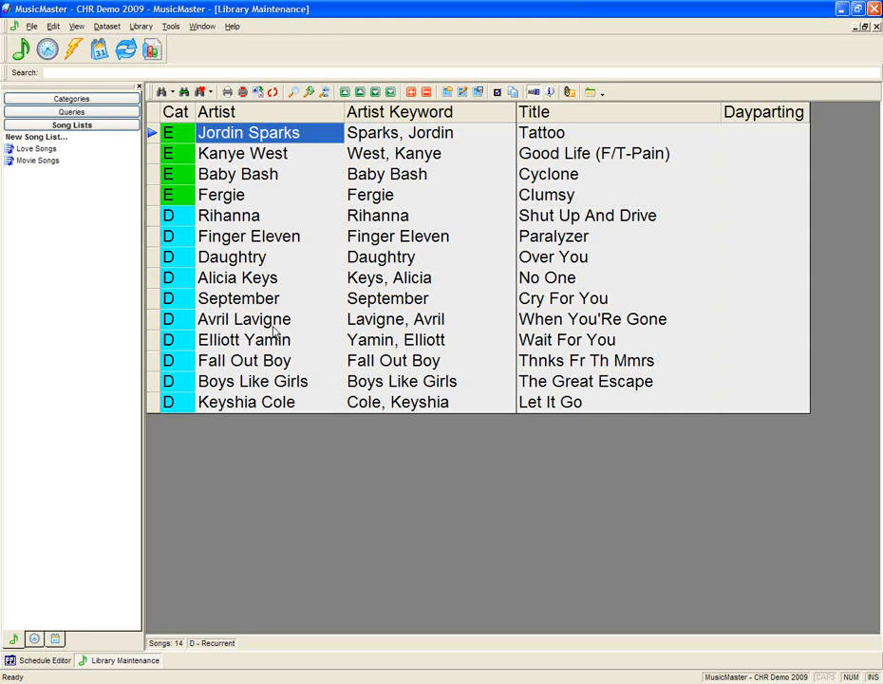
{"action": "left_click", "coordinate": [228, 319]}
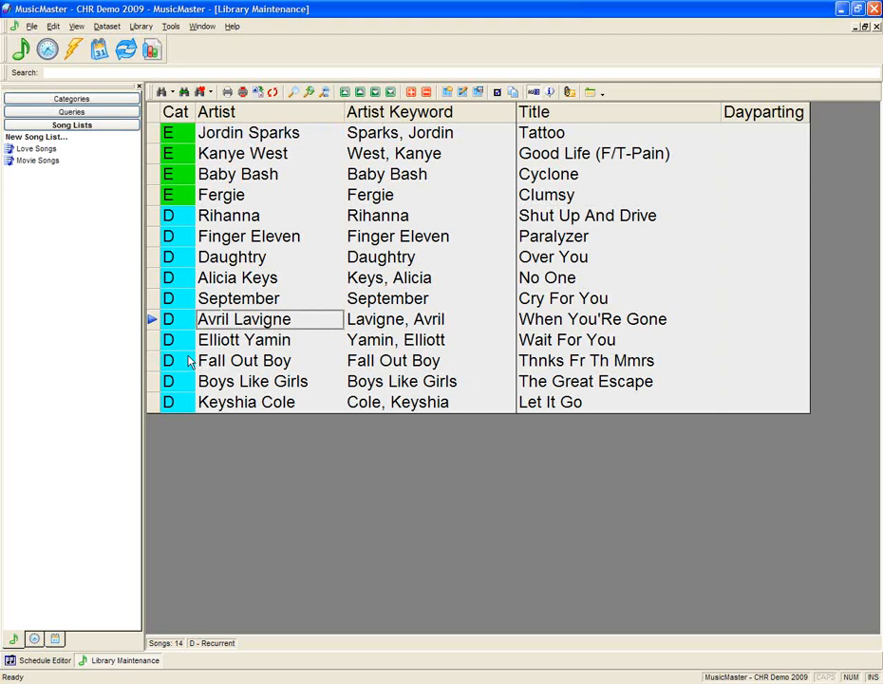
{"action": "left_click", "coordinate": [152, 320]}
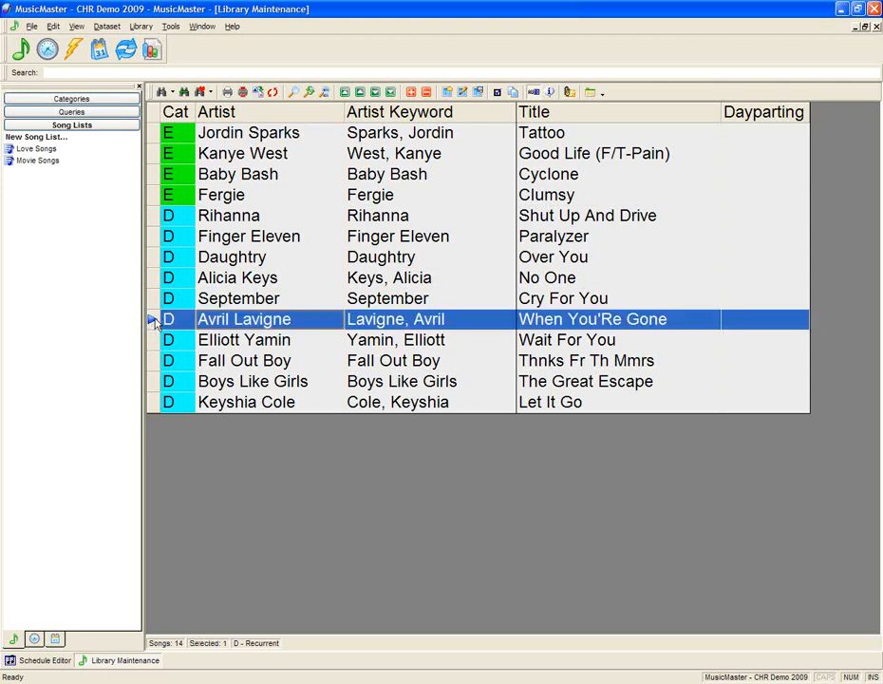
{"action": "left_click_drag", "start_coordinate": [154, 320], "coordinate": [52, 149]}
{"action": "left_click_drag", "start_coordinate": [52, 149], "coordinate": [55, 154]}
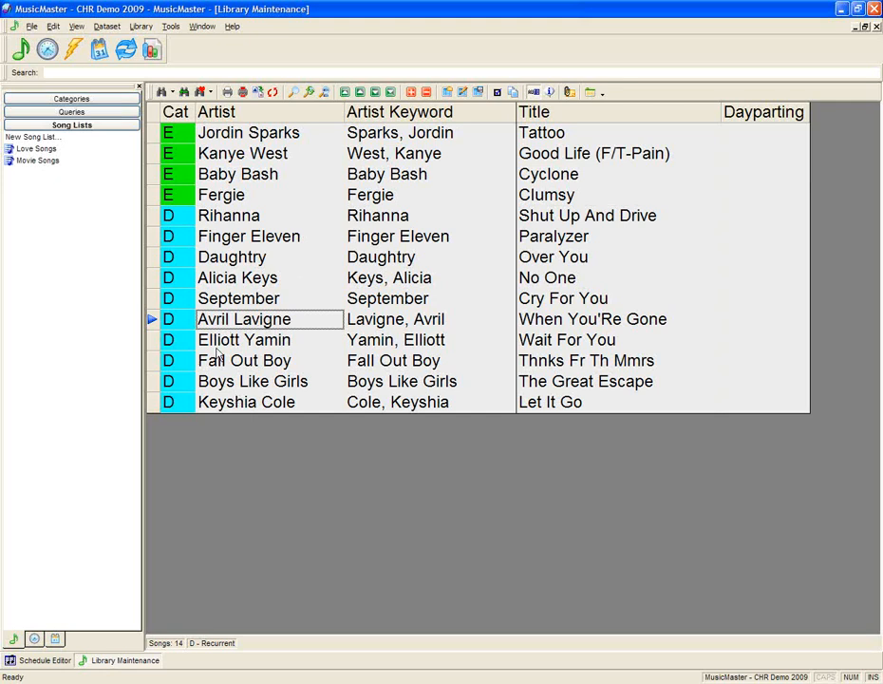
{"action": "left_click", "coordinate": [153, 344]}
{"action": "left_click_drag", "start_coordinate": [153, 343], "coordinate": [56, 150]}
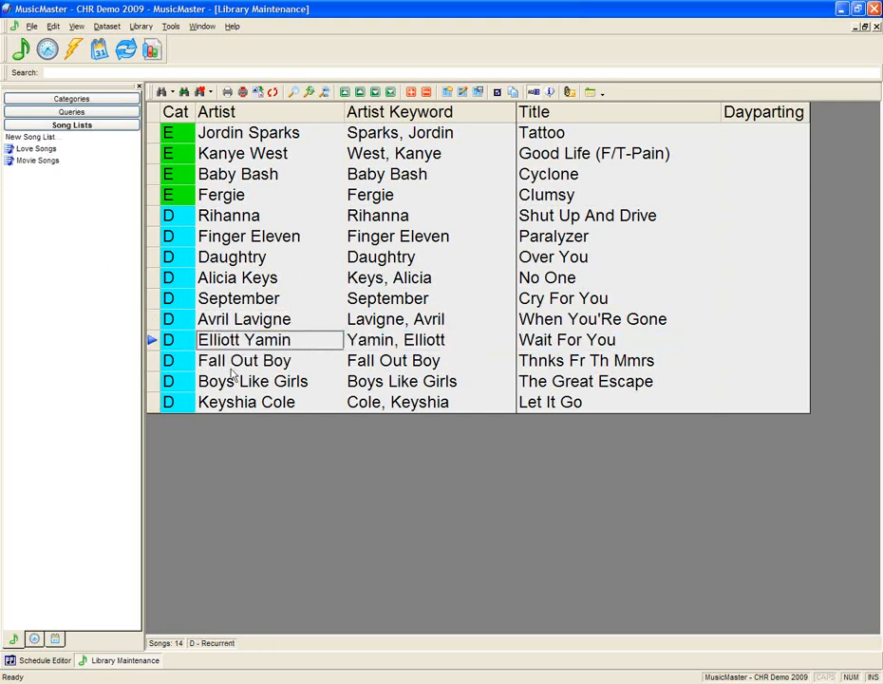
{"action": "left_click", "coordinate": [38, 150]}
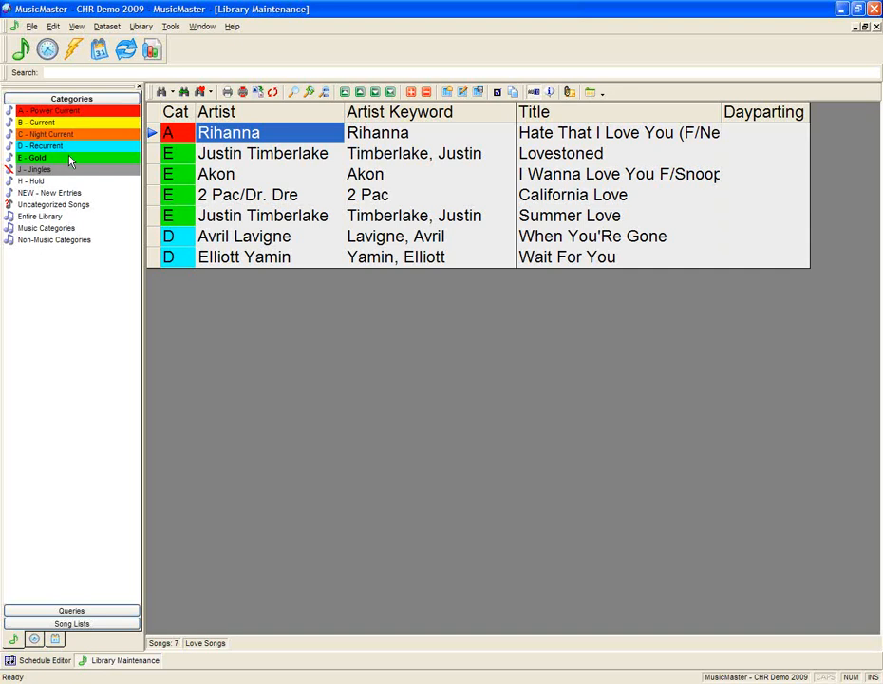
In the Category Editor, move D - Recurrent above C - Night Current and save the category order.
{"action": "left_click", "coordinate": [107, 27]}
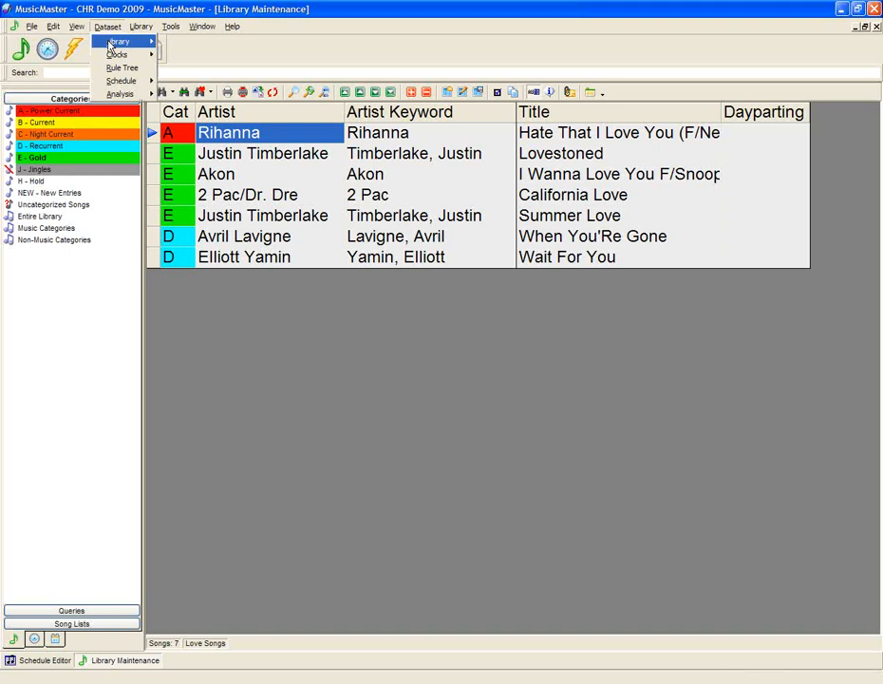
{"action": "mouse_move", "coordinate": [118, 42]}
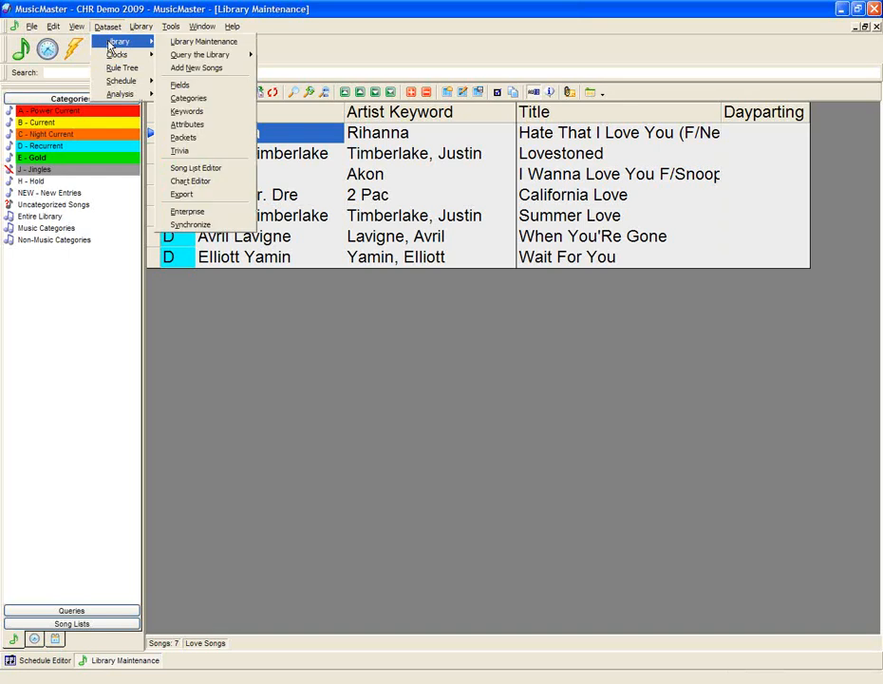
{"action": "left_click", "coordinate": [204, 99]}
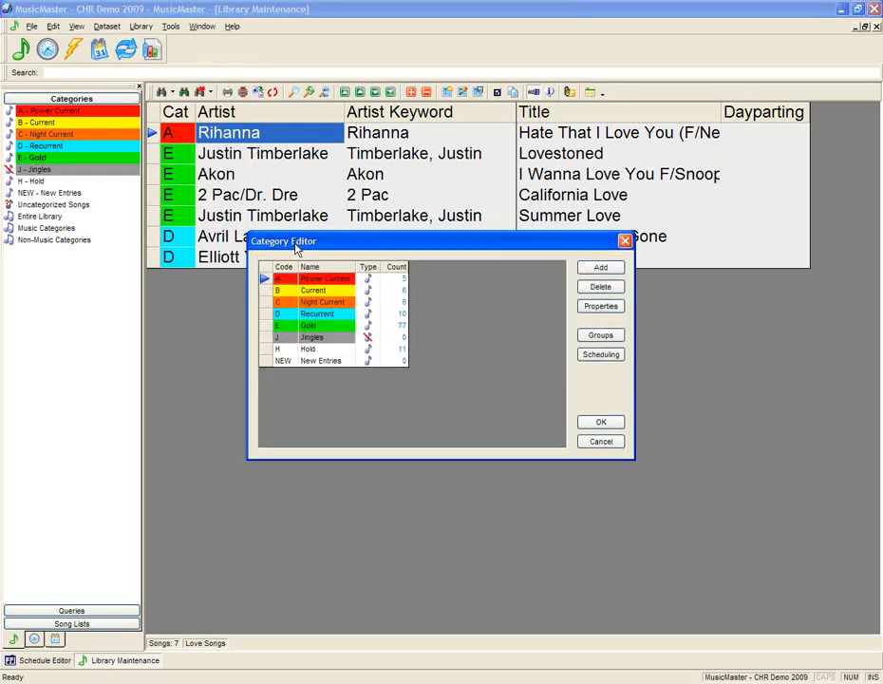
{"action": "left_click_drag", "start_coordinate": [296, 241], "coordinate": [296, 299]}
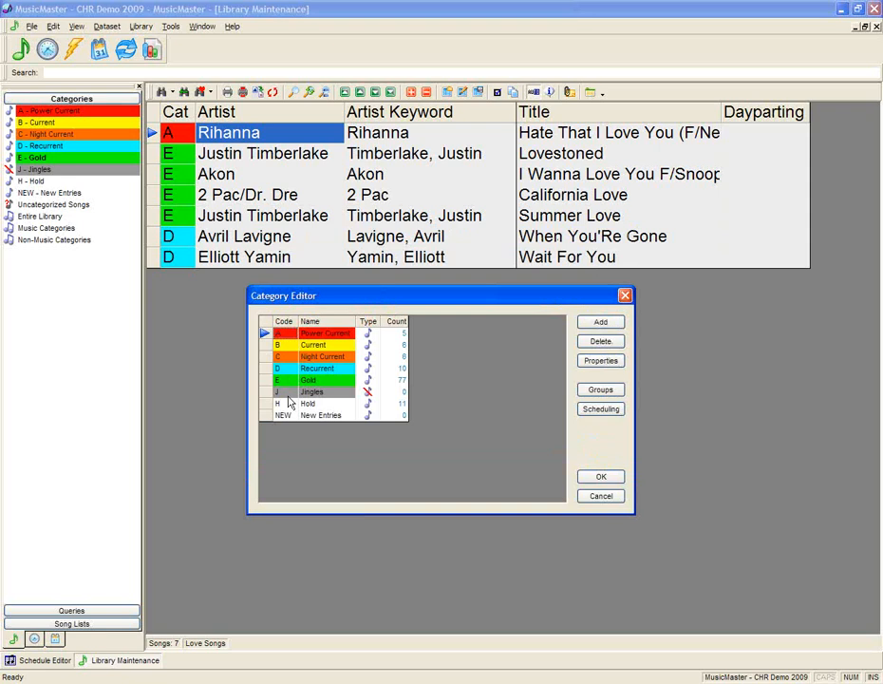
{"action": "left_click", "coordinate": [265, 369]}
{"action": "left_click_drag", "start_coordinate": [265, 371], "coordinate": [264, 356]}
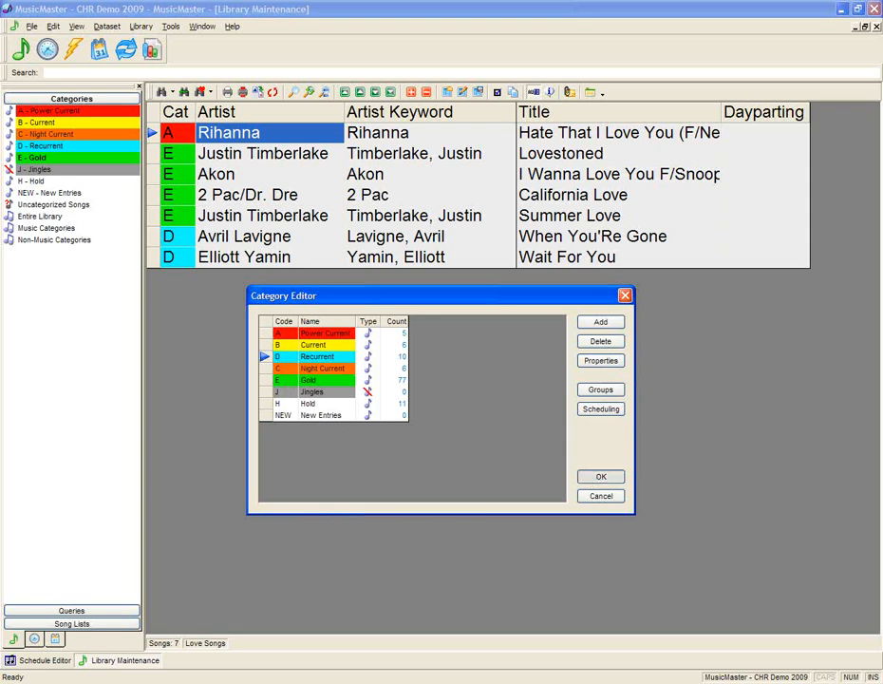
{"action": "left_click", "coordinate": [594, 480]}
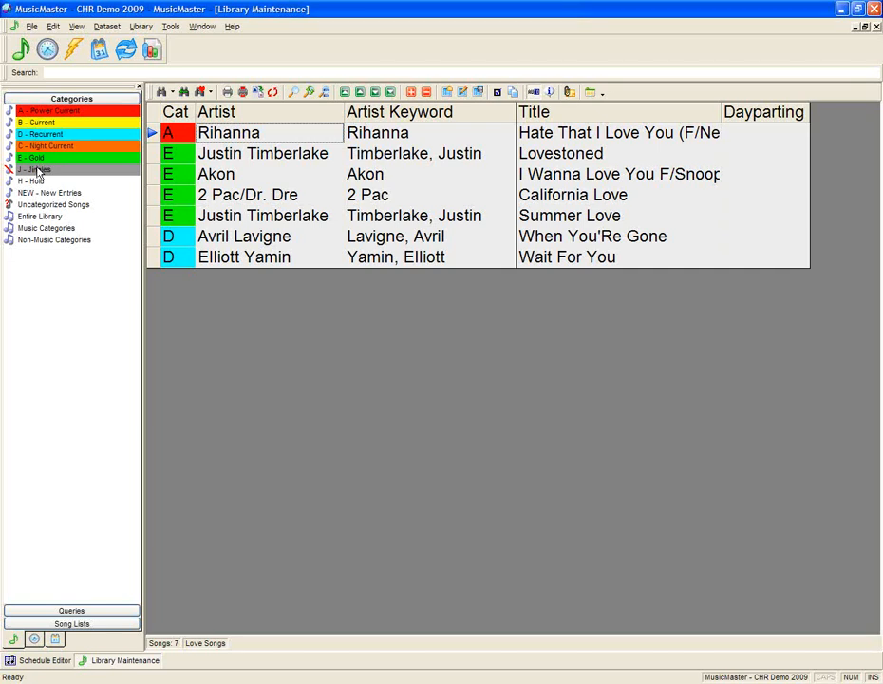
Reopen the Category Editor, move D - Recurrent back below C - Night Current, and save the order.
{"action": "left_click", "coordinate": [107, 26]}
{"action": "mouse_move", "coordinate": [119, 42]}
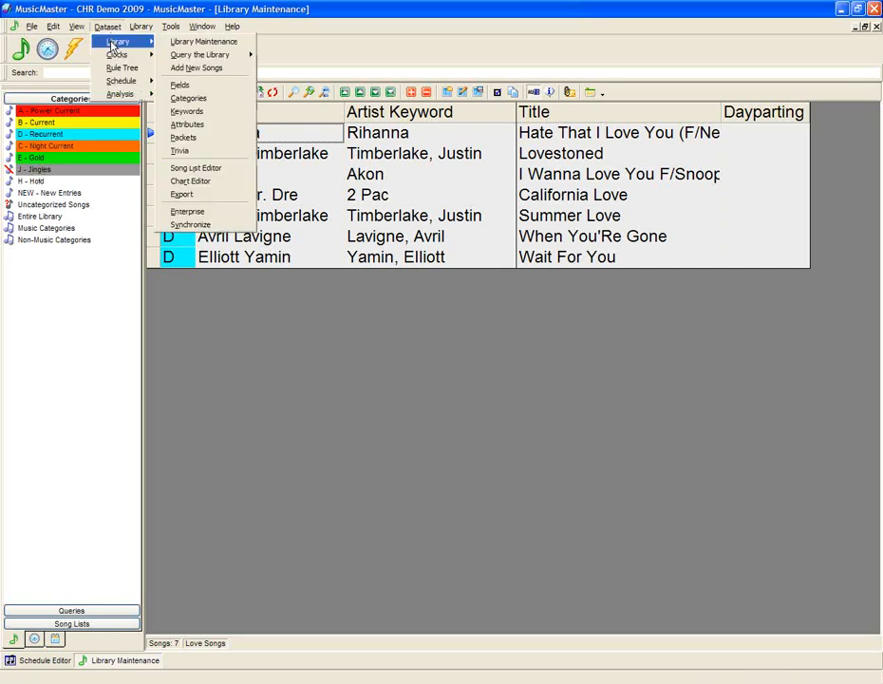
{"action": "left_click", "coordinate": [204, 99]}
{"action": "left_click", "coordinate": [273, 298]}
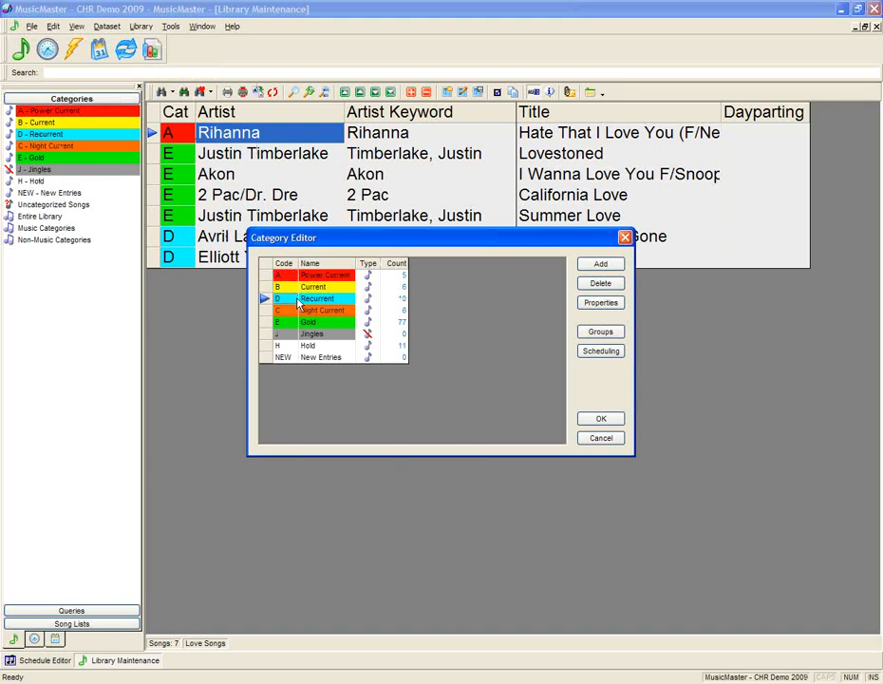
{"action": "left_click_drag", "start_coordinate": [267, 300], "coordinate": [268, 314]}
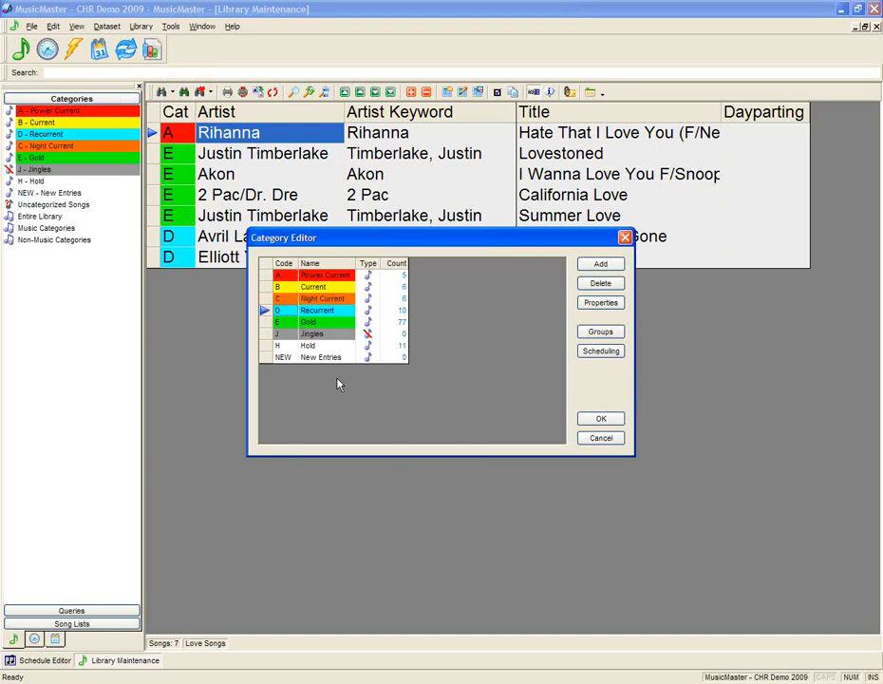
{"action": "left_click", "coordinate": [610, 419]}
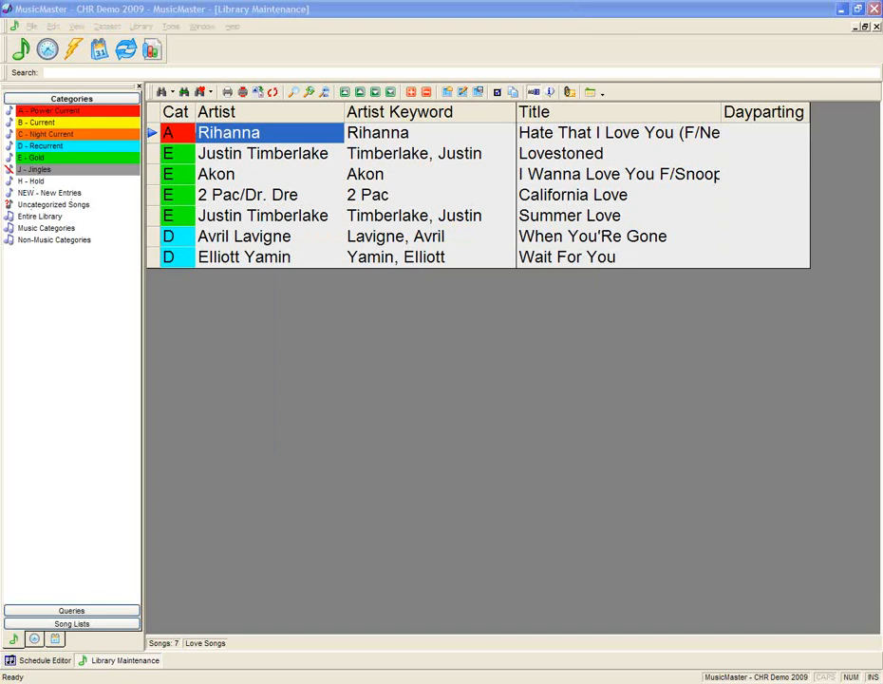
Open the Song List Editor and load the saved Love Songs list.
{"action": "left_click", "coordinate": [107, 26]}
{"action": "mouse_move", "coordinate": [117, 41]}
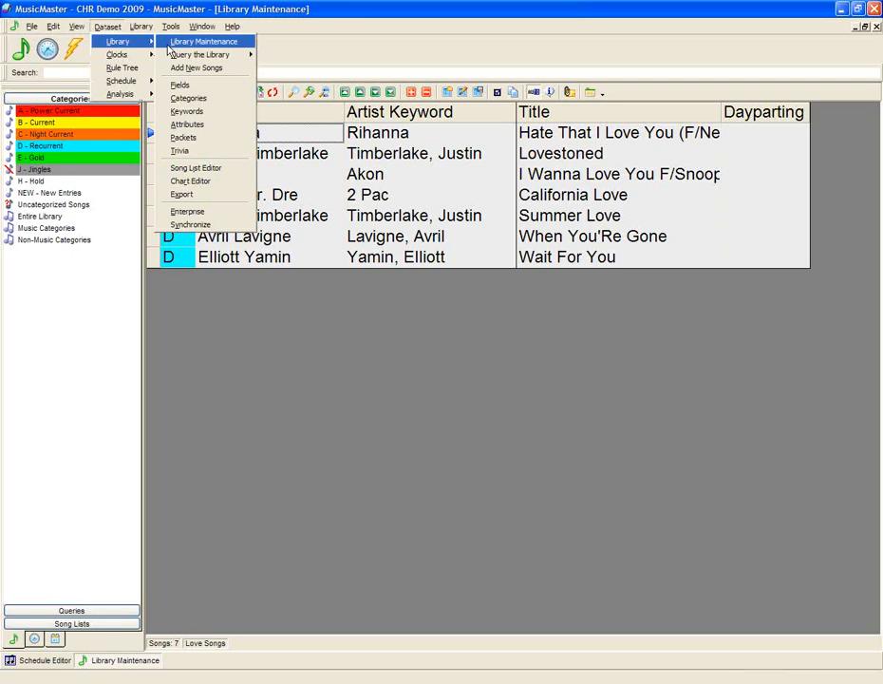
{"action": "left_click", "coordinate": [228, 171]}
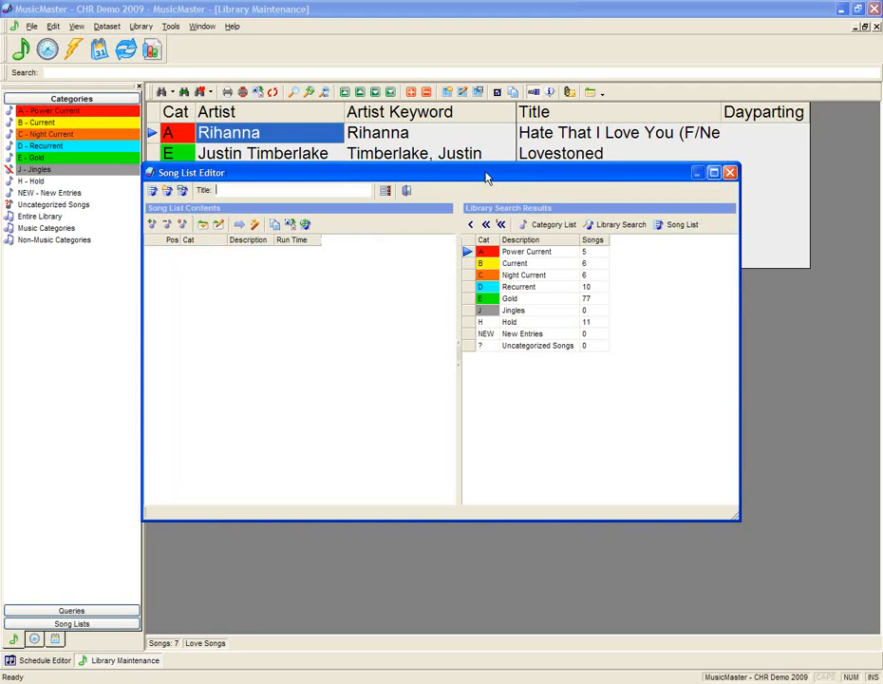
{"action": "left_click_drag", "start_coordinate": [484, 173], "coordinate": [515, 177]}
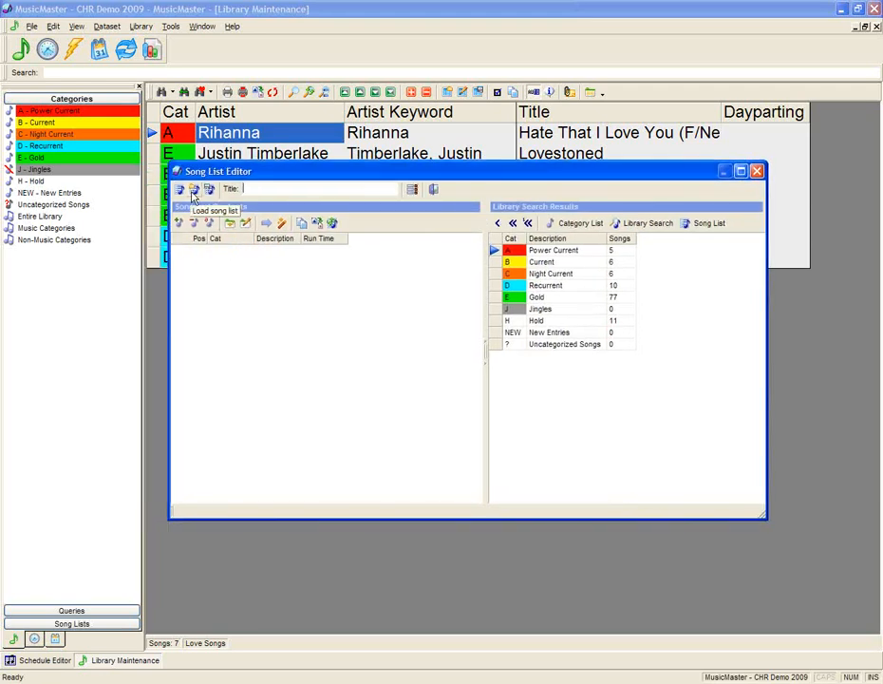
{"action": "left_click", "coordinate": [195, 191]}
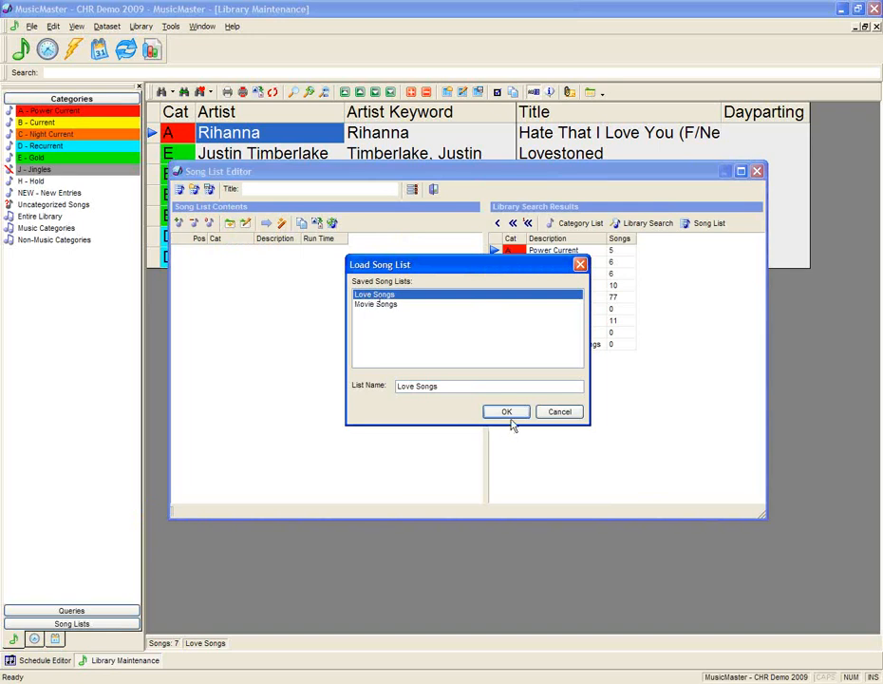
{"action": "left_click", "coordinate": [506, 412]}
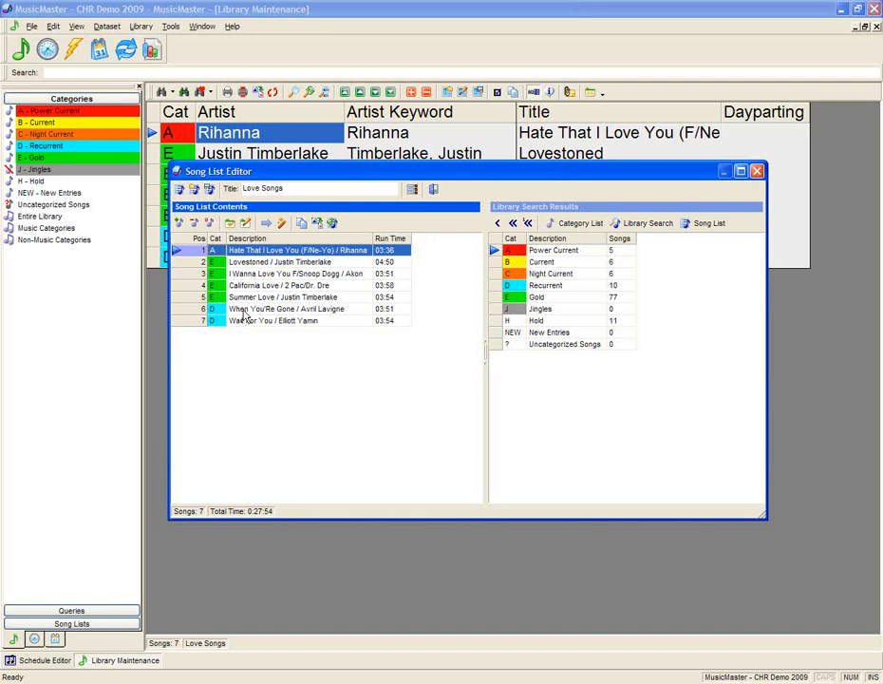
In the Love Songs list, move "When You'Re Gone" to position 4 and "Wait For You" to position 6.
{"action": "left_click", "coordinate": [201, 309]}
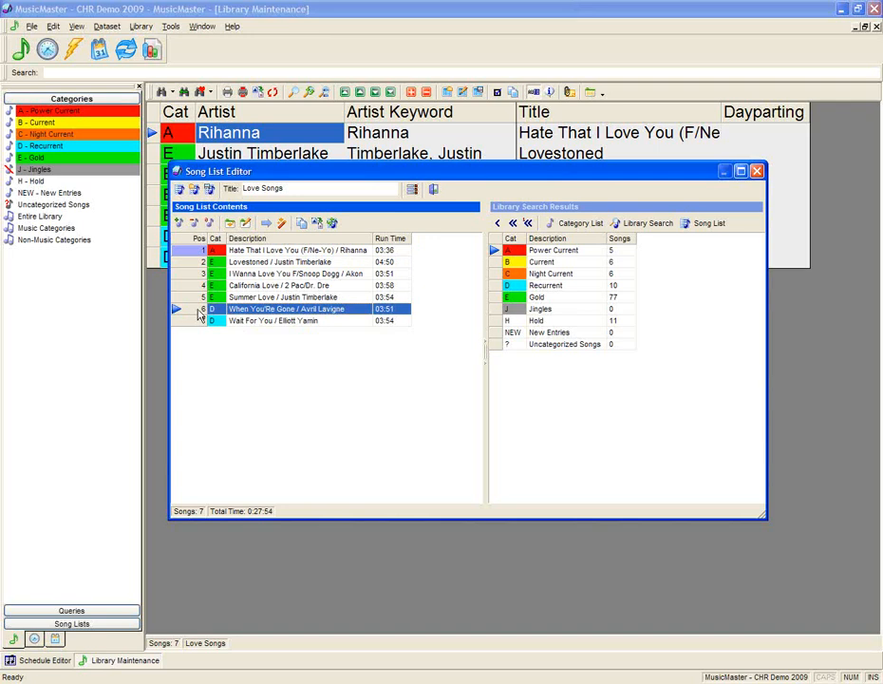
{"action": "left_click_drag", "start_coordinate": [175, 313], "coordinate": [184, 290]}
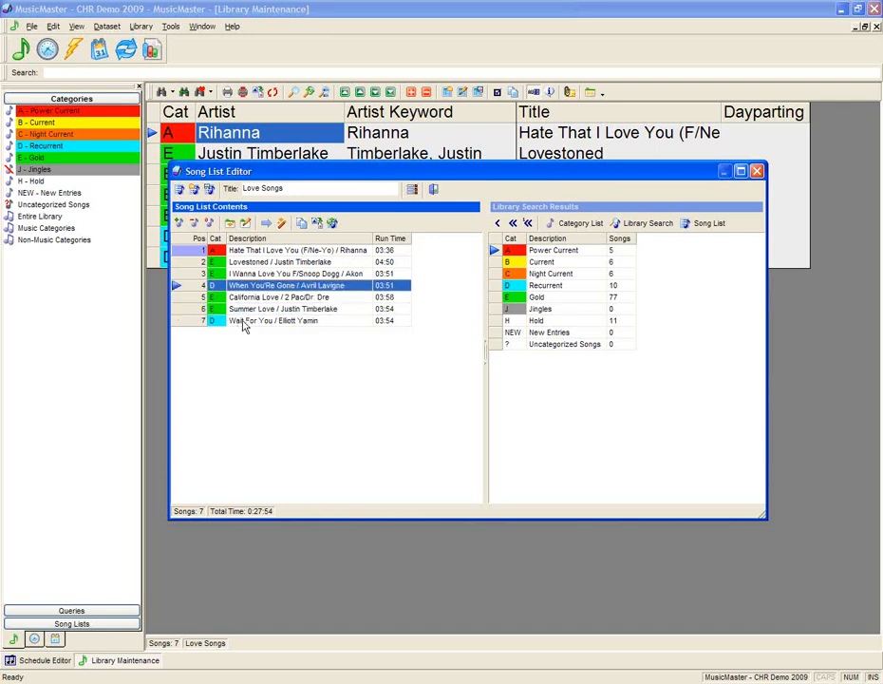
{"action": "left_click", "coordinate": [190, 321]}
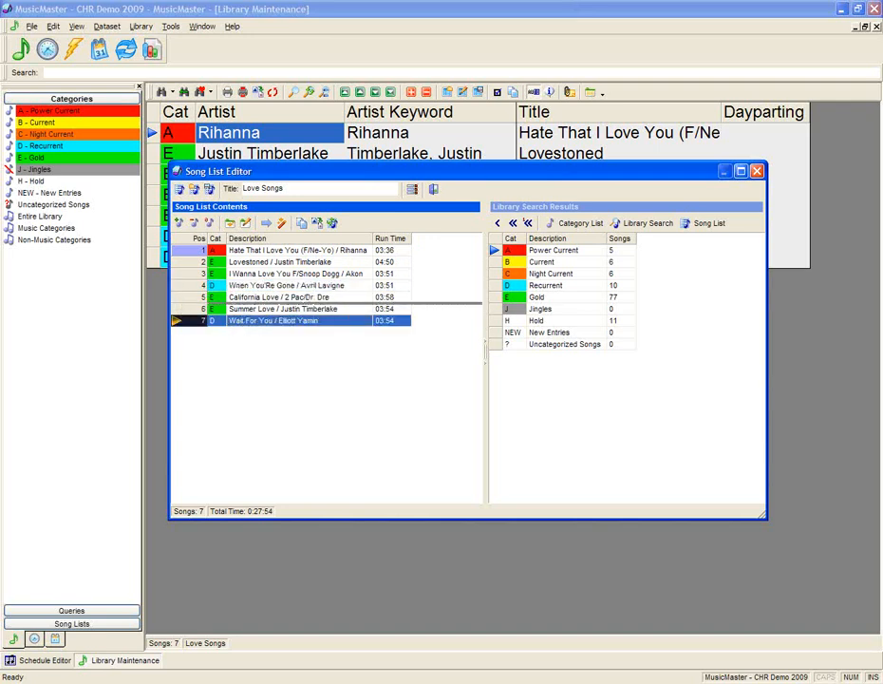
{"action": "left_click_drag", "start_coordinate": [177, 321], "coordinate": [177, 308]}
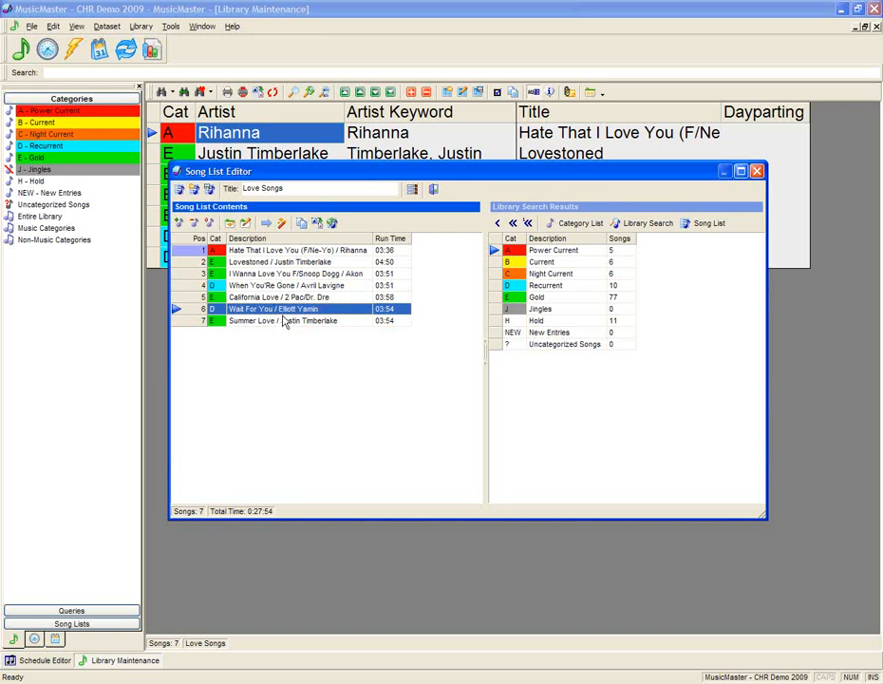
{"action": "left_click", "coordinate": [234, 251]}
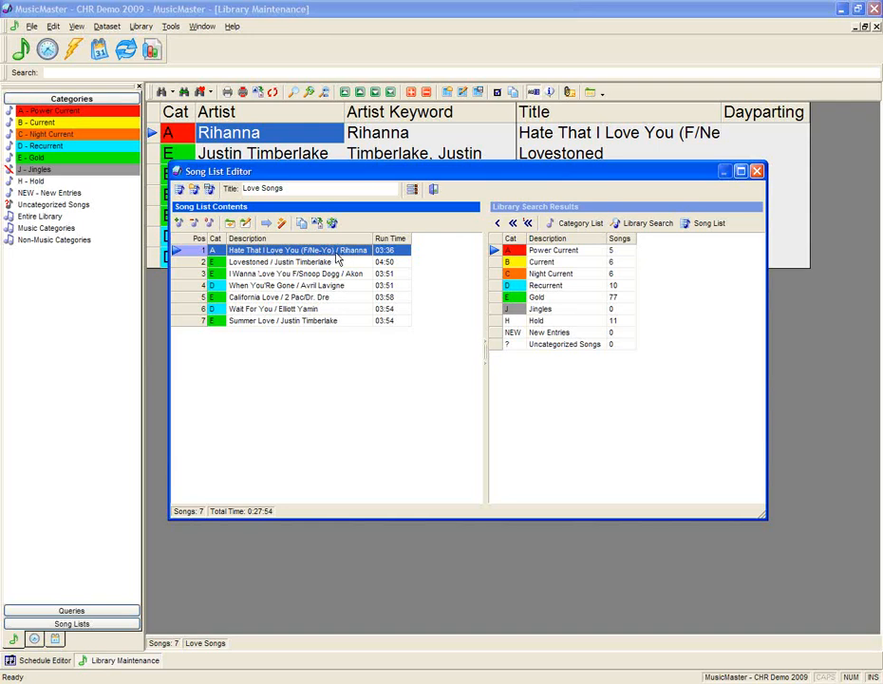
In the Love Songs list, move "Hate That I Love You" to position 3 and "Summer Love" to position 4.
{"action": "left_click", "coordinate": [244, 288]}
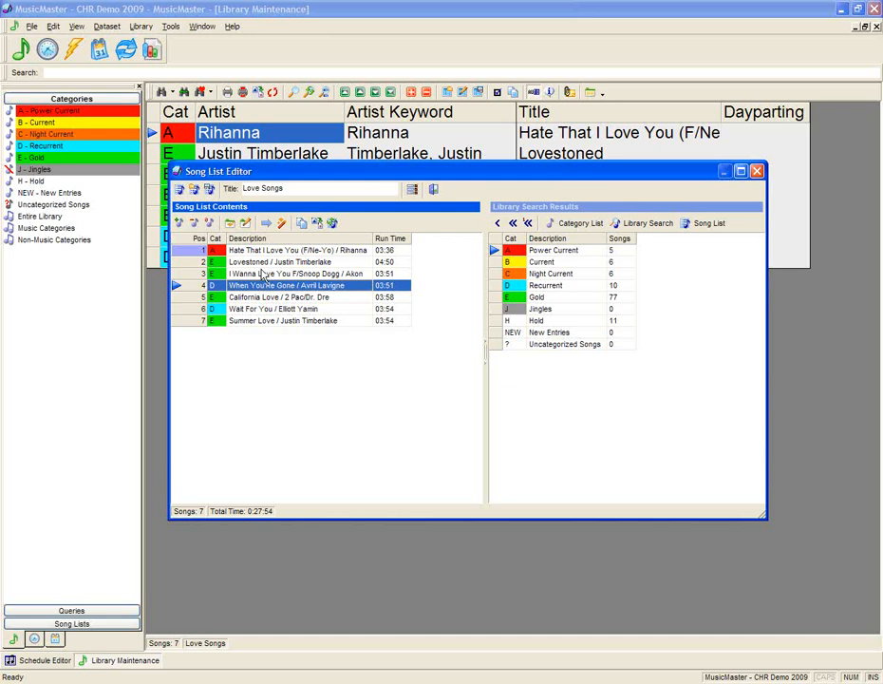
{"action": "left_click", "coordinate": [267, 225]}
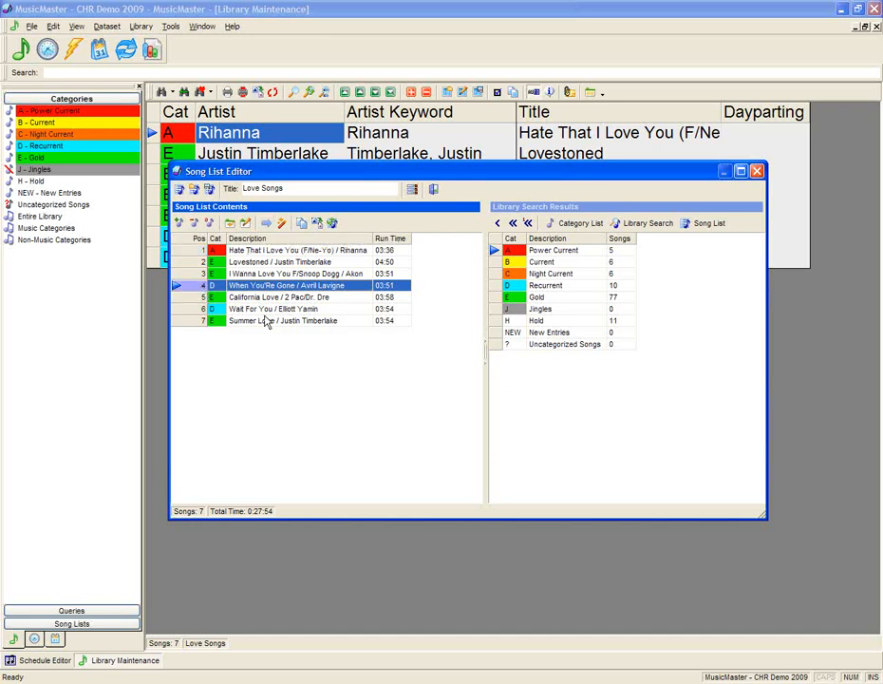
{"action": "left_click", "coordinate": [247, 251]}
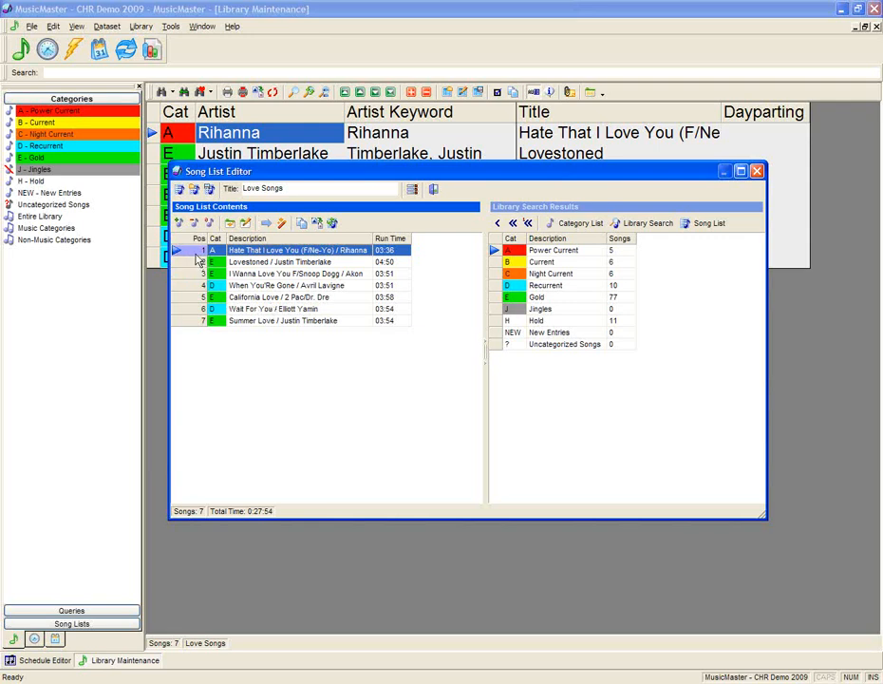
{"action": "left_click_drag", "start_coordinate": [176, 263], "coordinate": [178, 281]}
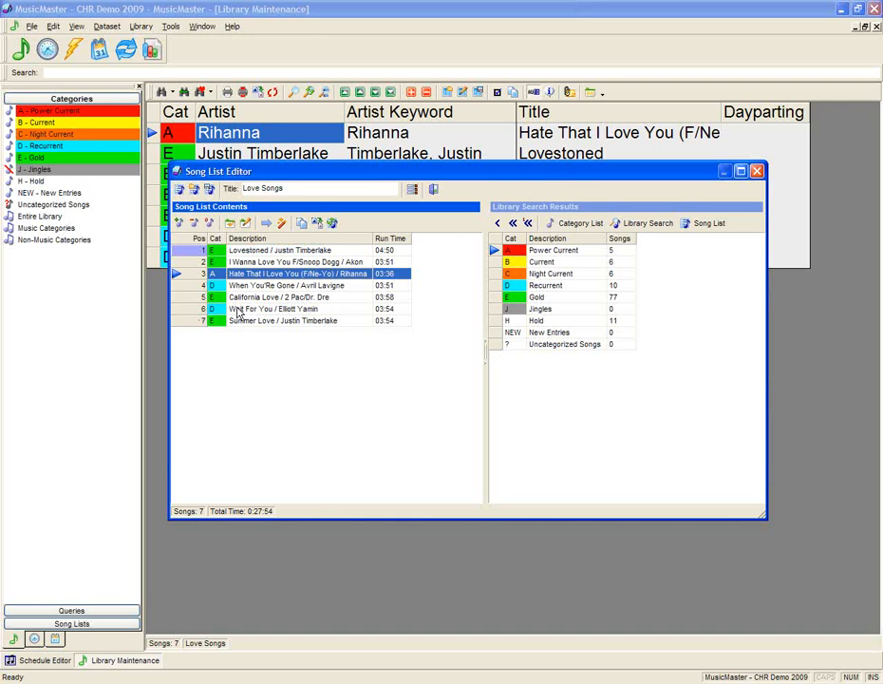
{"action": "left_click", "coordinate": [239, 321]}
{"action": "left_click_drag", "start_coordinate": [177, 320], "coordinate": [178, 284]}
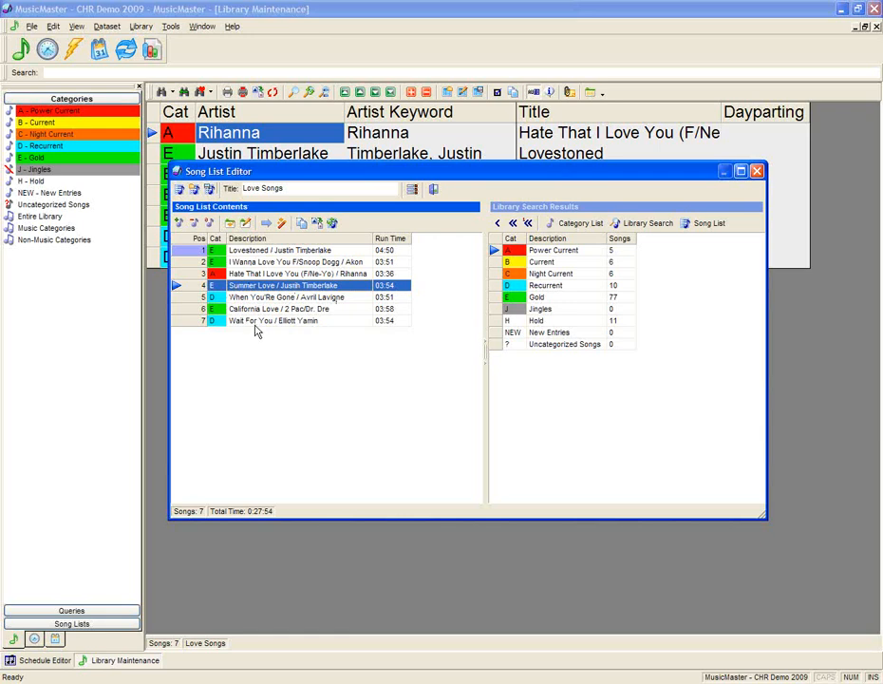
Save the reordered Love Songs list and close the Song List Editor.
{"action": "left_click", "coordinate": [210, 190]}
{"action": "left_click", "coordinate": [503, 412]}
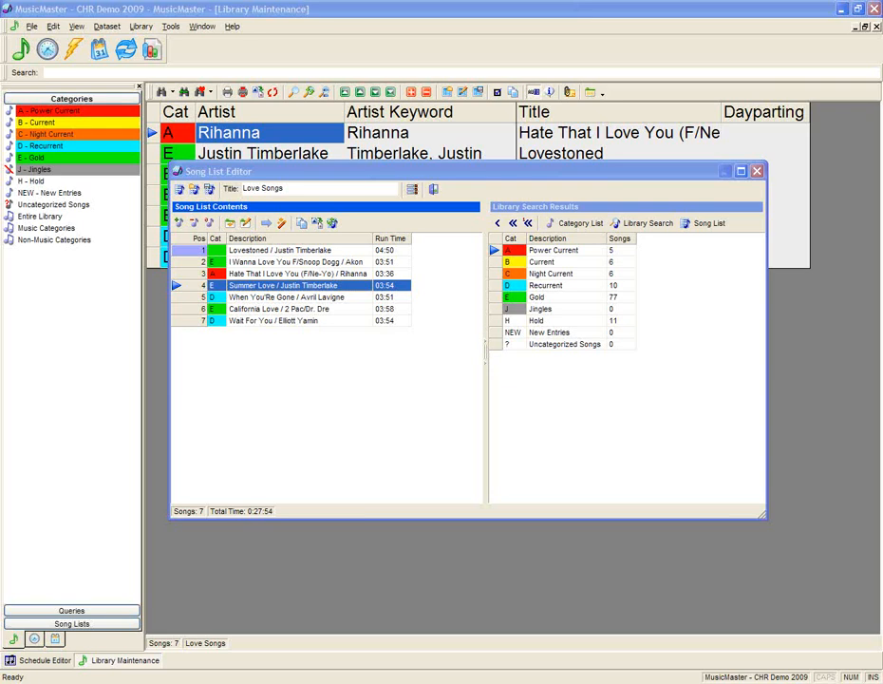
{"action": "left_click", "coordinate": [756, 172]}
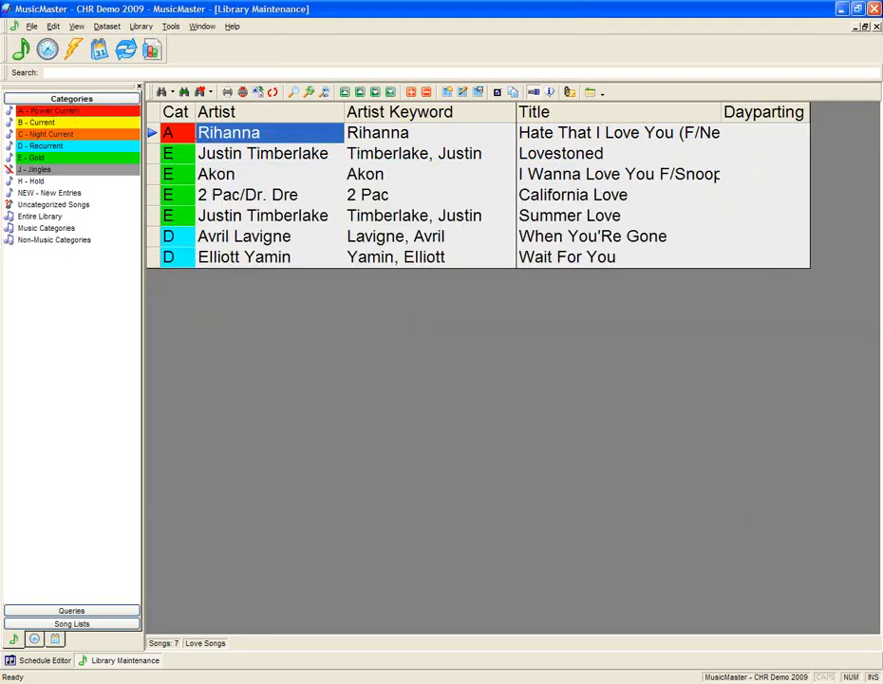
Open the Trivia window for "Break The Ice" in the Power Current category and move it clear of the song grid.
{"action": "left_click", "coordinate": [415, 160]}
{"action": "left_click", "coordinate": [255, 156]}
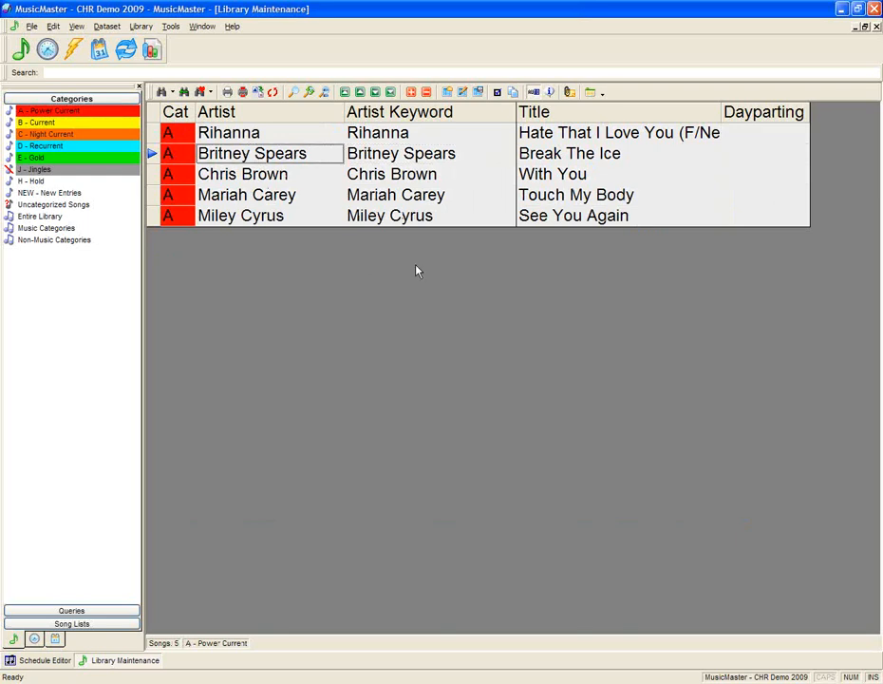
{"action": "left_click", "coordinate": [569, 93]}
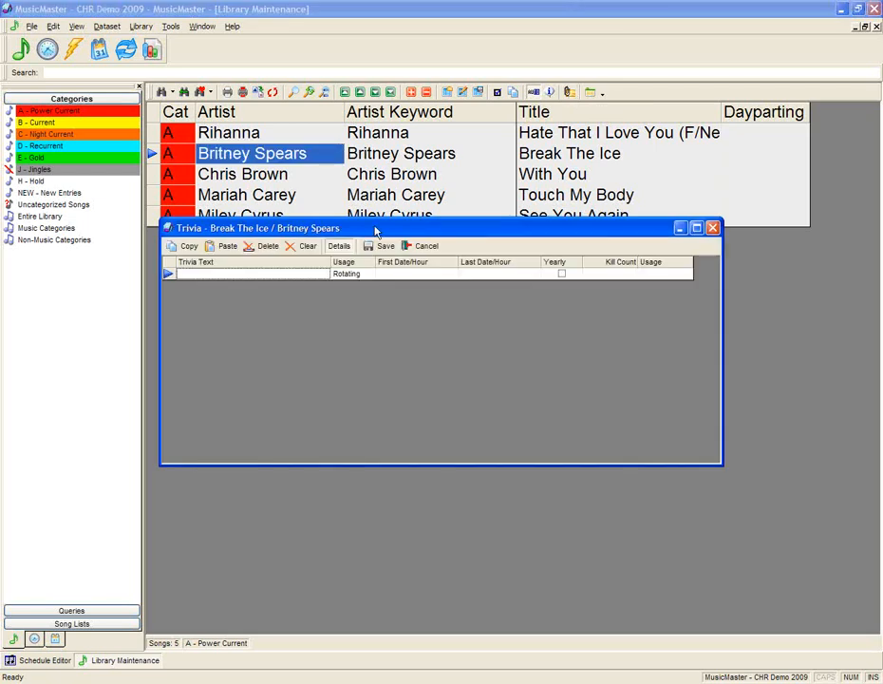
{"action": "left_click_drag", "start_coordinate": [375, 231], "coordinate": [394, 278]}
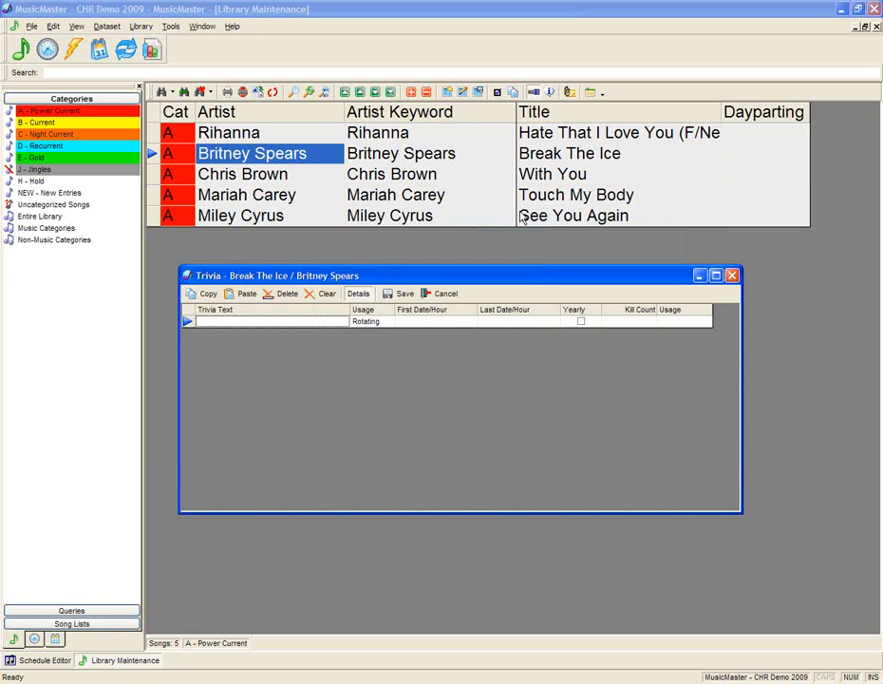
Add the trivia line "She is on her 'Circus' tour" to "Break The Ice".
{"action": "left_click", "coordinate": [266, 323]}
{"action": "type", "text": "H"}
{"action": "type", "text": "he is "}
{"action": "type", "text": "on her 'C"}
{"action": "type", "text": "ircus"}
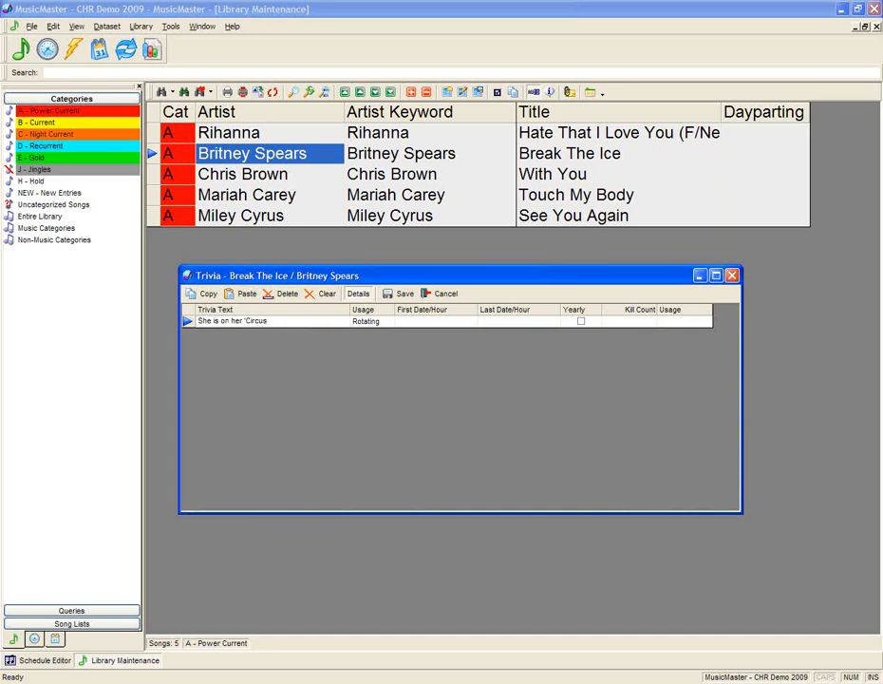
{"action": "type", "text": "' tour"}
{"action": "left_click", "coordinate": [460, 323]}
{"action": "left_click", "coordinate": [513, 323]}
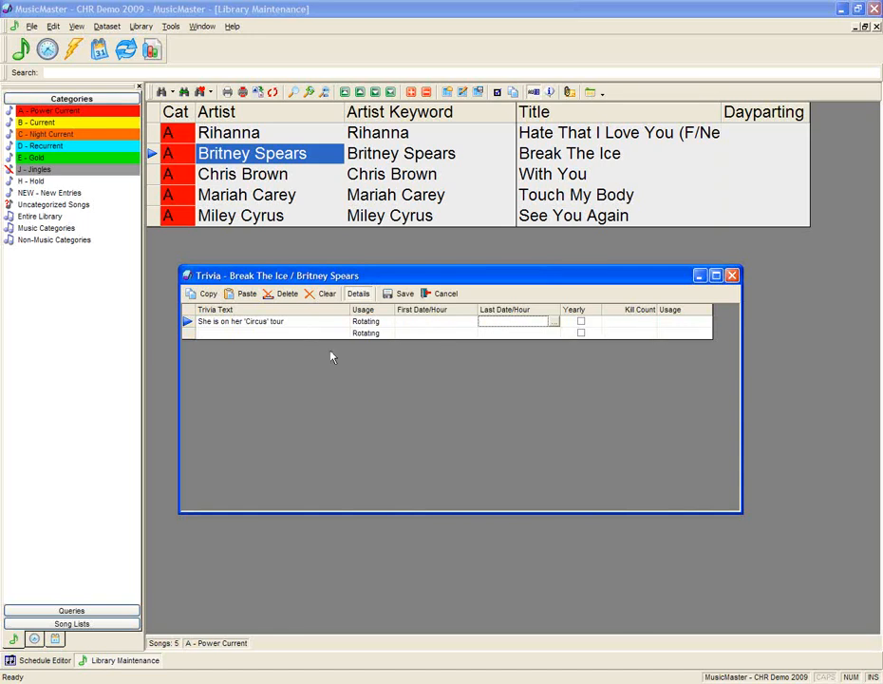
Add a second trivia line, "Her shows are sold out", and move it above the 'Circus' tour line.
{"action": "left_click", "coordinate": [232, 333]}
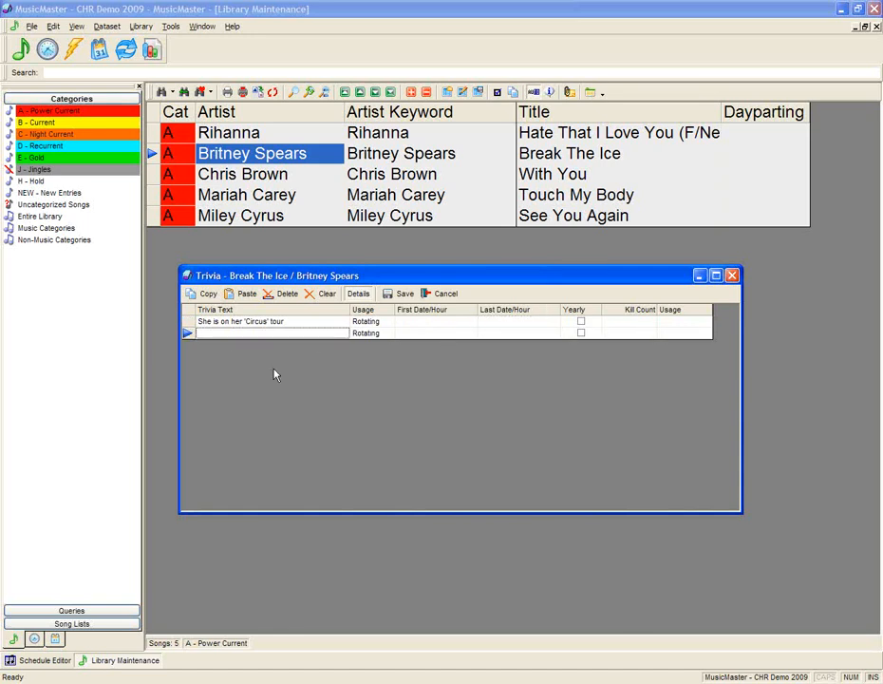
{"action": "type", "text": "Her shows are sold out"}
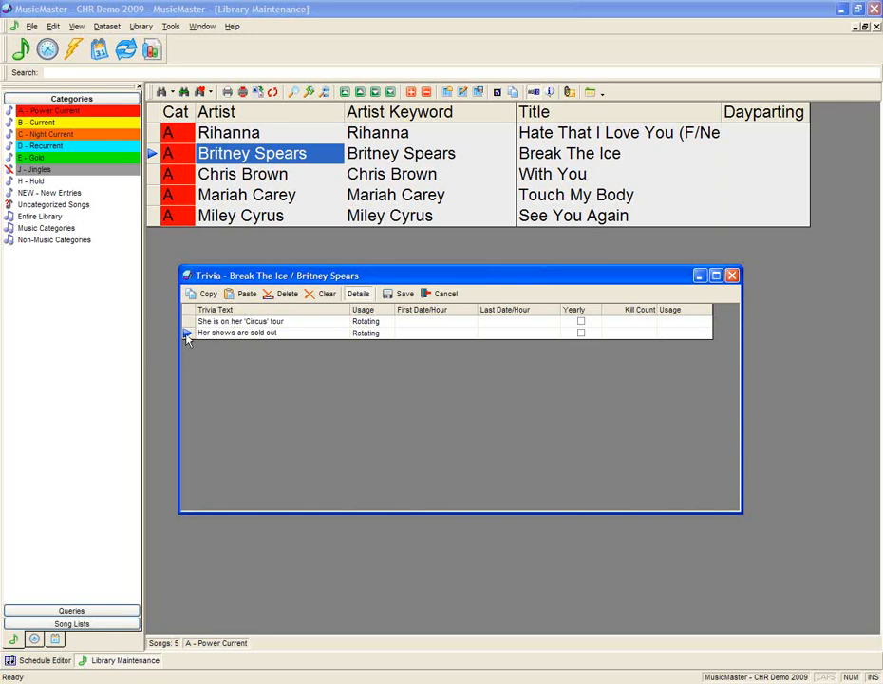
{"action": "key", "text": "Return"}
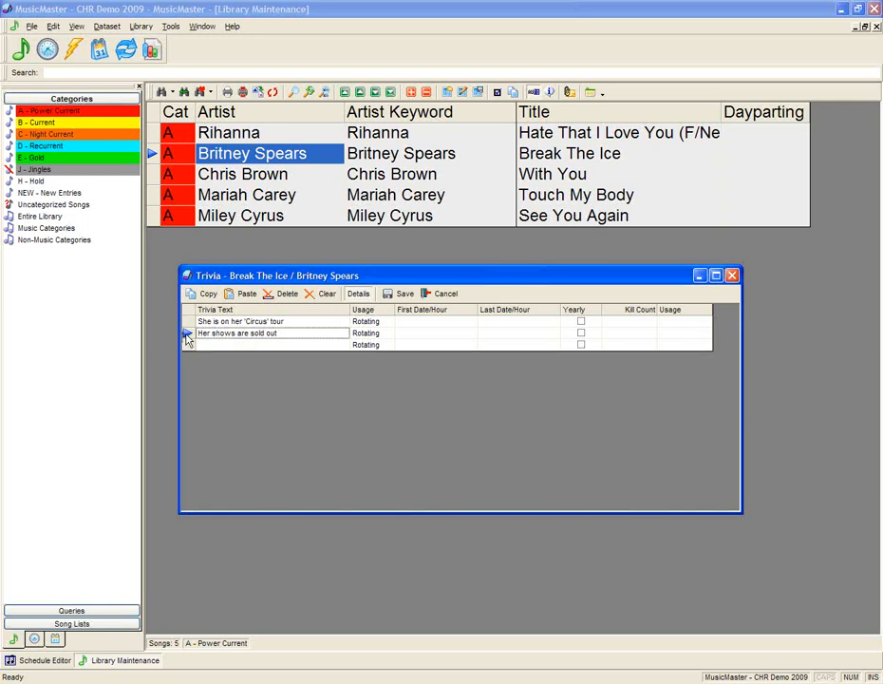
{"action": "left_click_drag", "start_coordinate": [187, 334], "coordinate": [187, 321]}
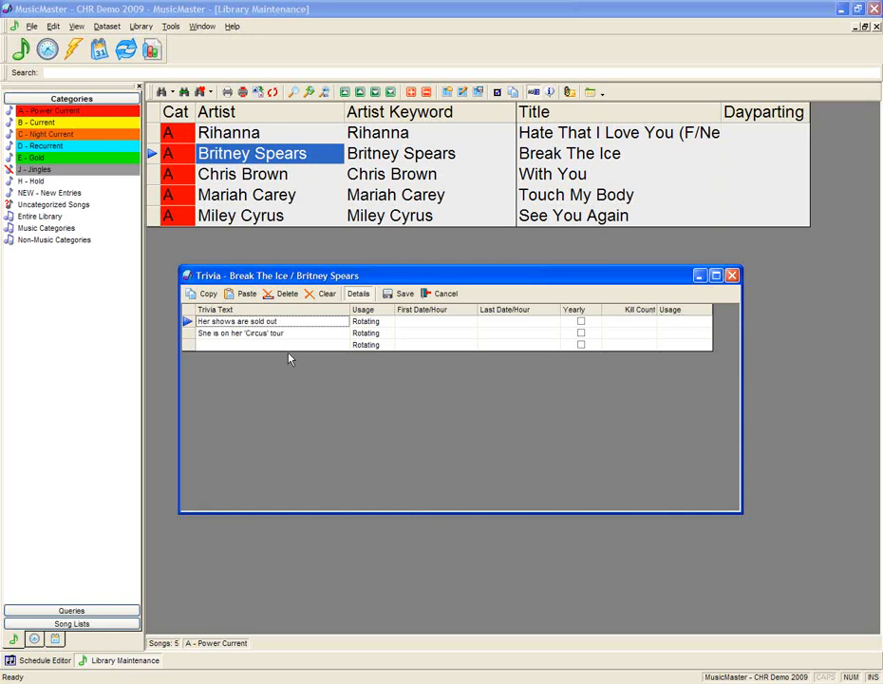
View the Usage options available for the "Her shows are sold out" trivia line.
{"action": "left_click", "coordinate": [368, 323]}
{"action": "left_click", "coordinate": [368, 333]}
{"action": "left_click", "coordinate": [367, 324]}
{"action": "left_click", "coordinate": [365, 333]}
{"action": "left_click", "coordinate": [364, 323]}
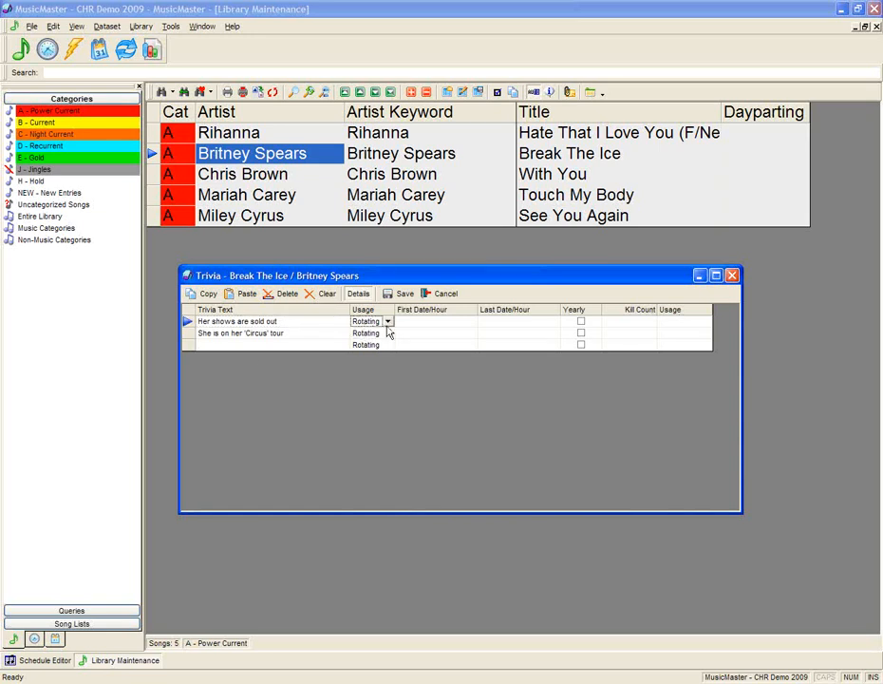
{"action": "left_click", "coordinate": [388, 323]}
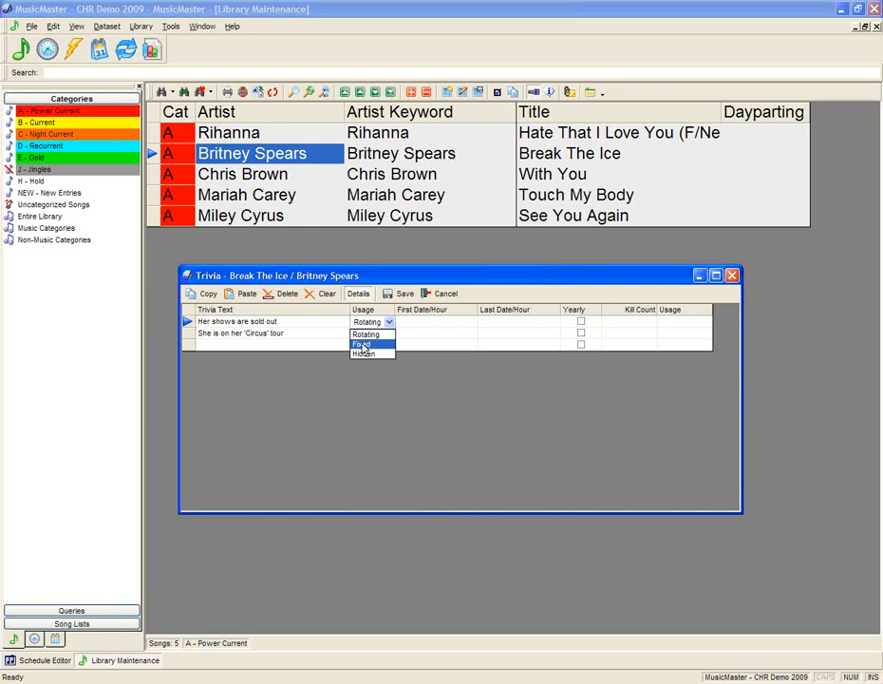
{"action": "left_click", "coordinate": [298, 324]}
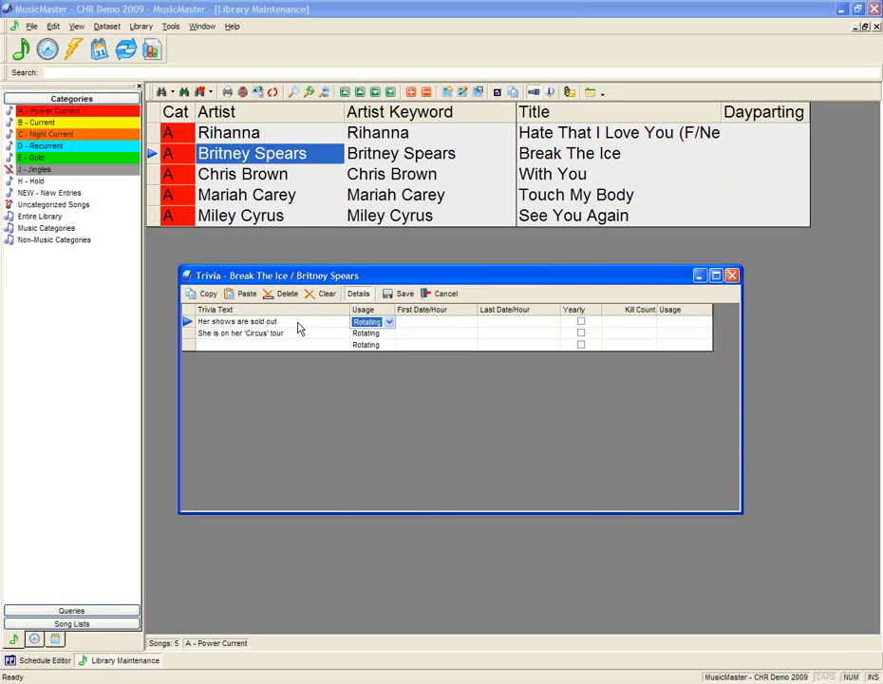
Move the "She is on her 'Circus' tour" line back to first place and save all trivia lines.
{"action": "left_click", "coordinate": [190, 334]}
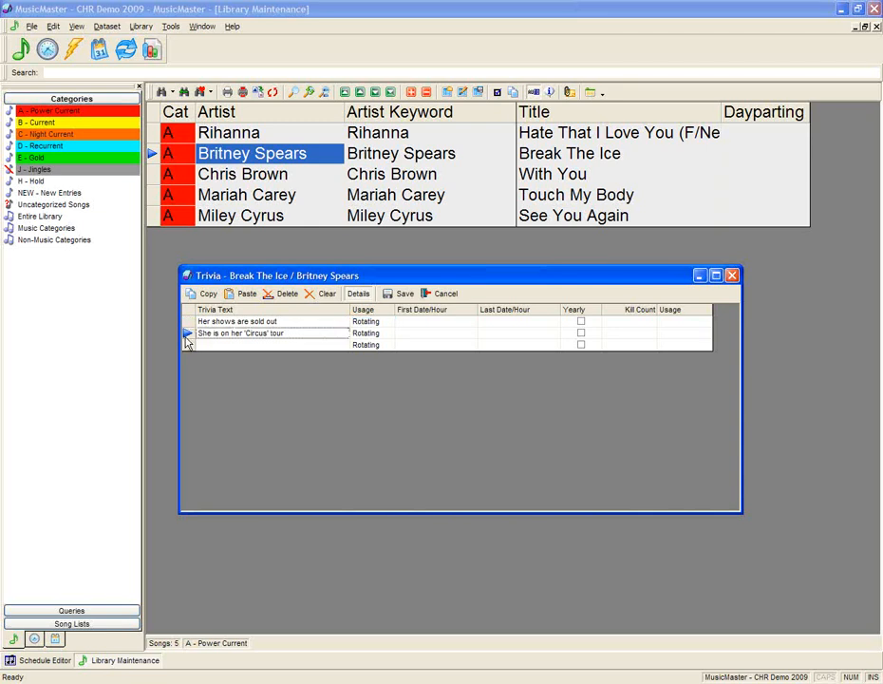
{"action": "left_click_drag", "start_coordinate": [188, 336], "coordinate": [189, 322]}
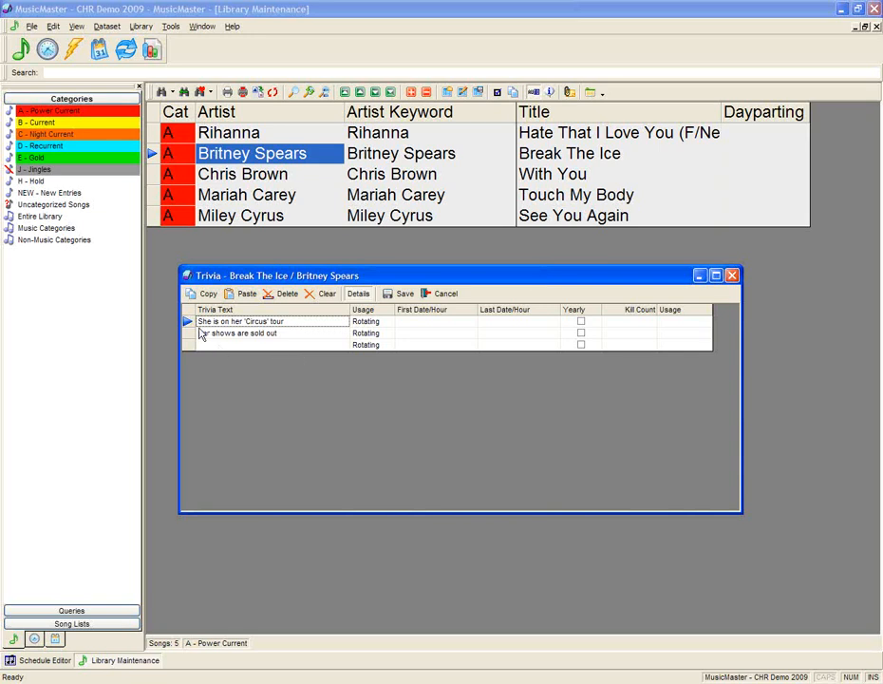
{"action": "mouse_move", "coordinate": [188, 324]}
{"action": "left_mouse_down"}
{"action": "mouse_move", "coordinate": [194, 340]}
{"action": "mouse_move", "coordinate": [189, 321]}
{"action": "left_mouse_up"}
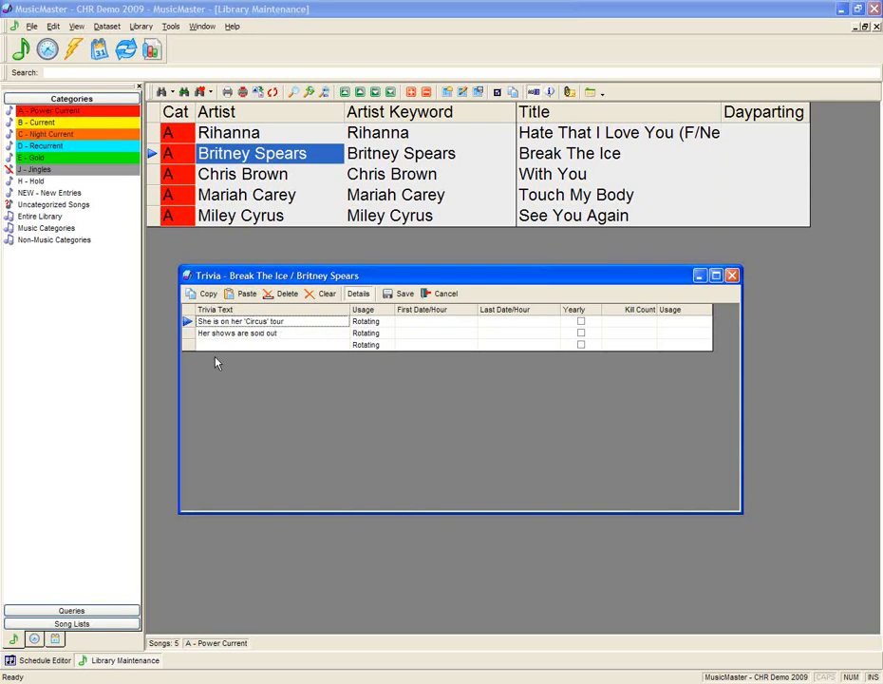
{"action": "left_click", "coordinate": [404, 295]}
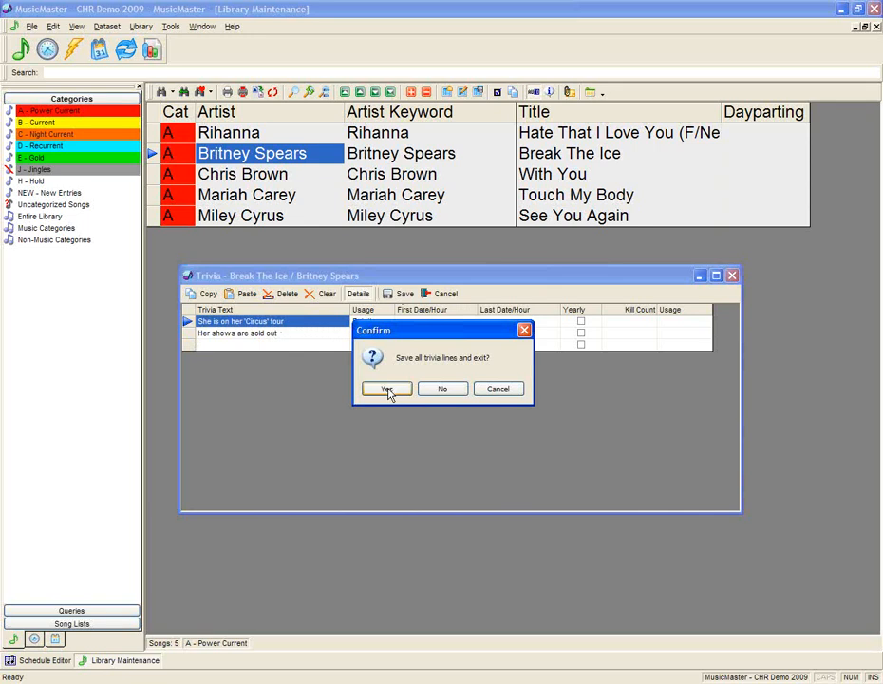
{"action": "left_click", "coordinate": [387, 390]}
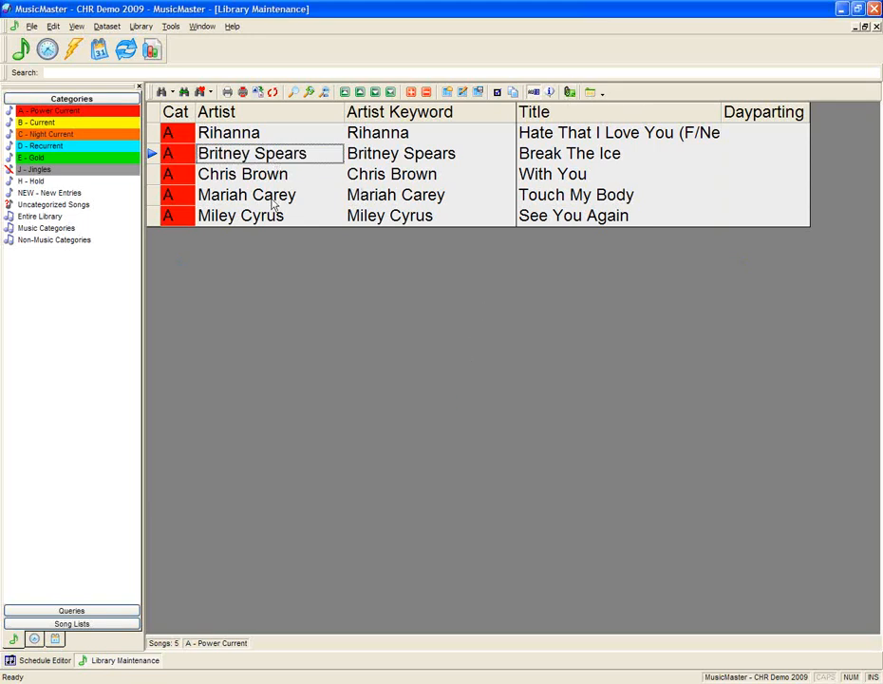
{"action": "double_click", "coordinate": [269, 154]}
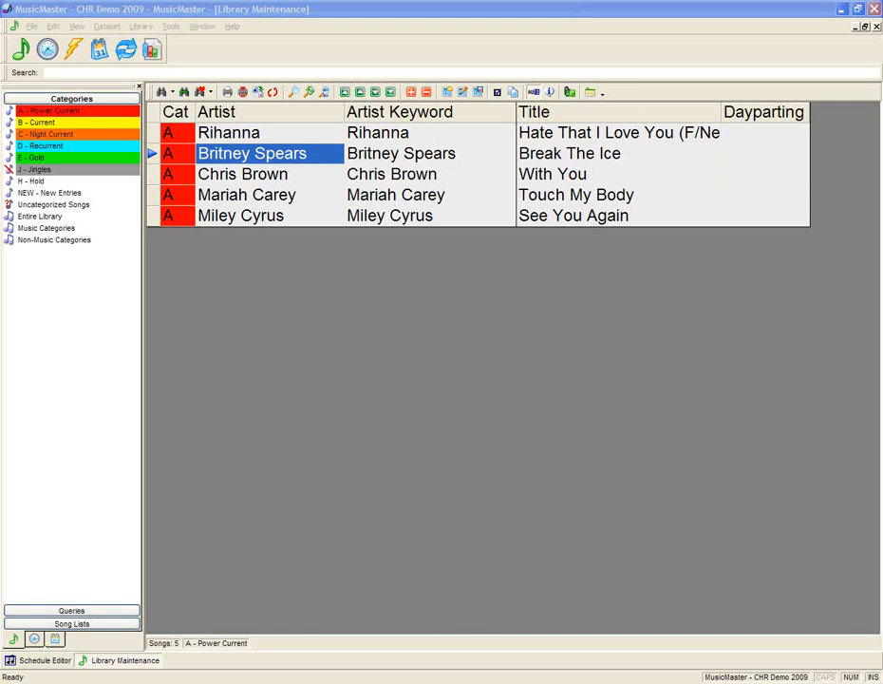
{"action": "left_click", "coordinate": [734, 325]}
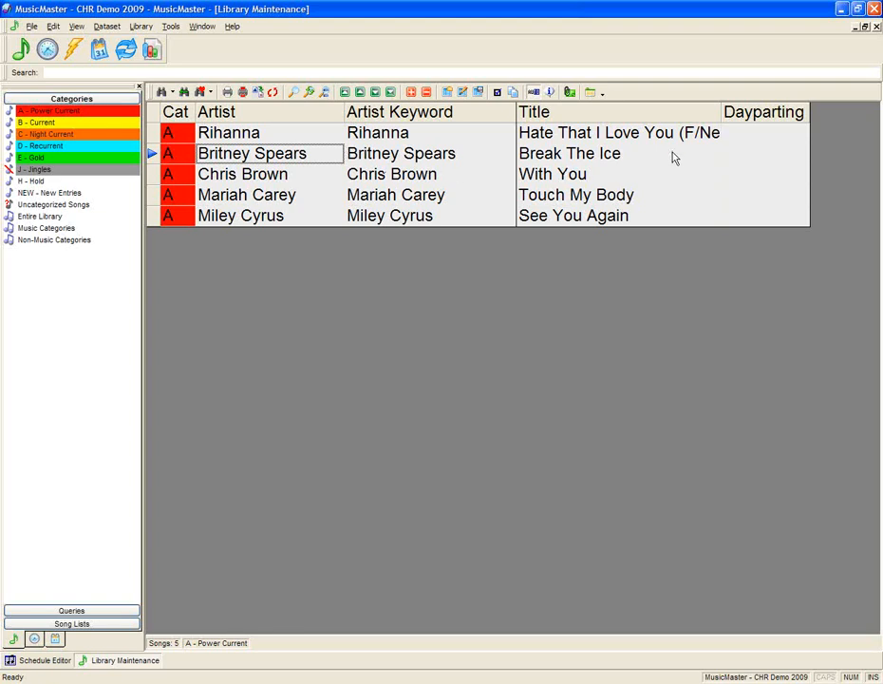
Open the Daypart Restrictions for "Break The Ice" and keep [New Restriction] as the restriction to edit.
{"action": "left_click", "coordinate": [762, 158]}
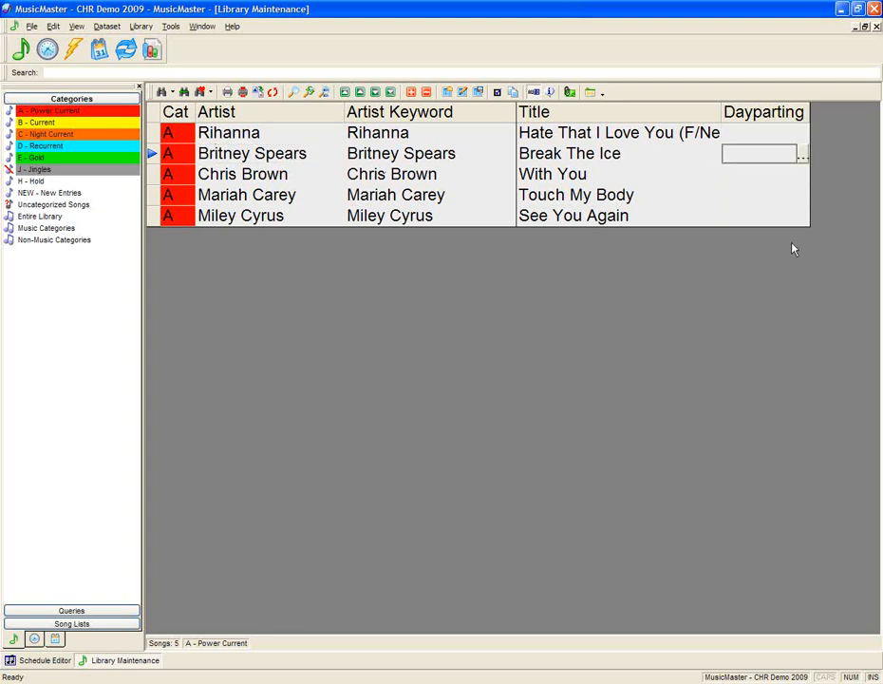
{"action": "left_click", "coordinate": [803, 156]}
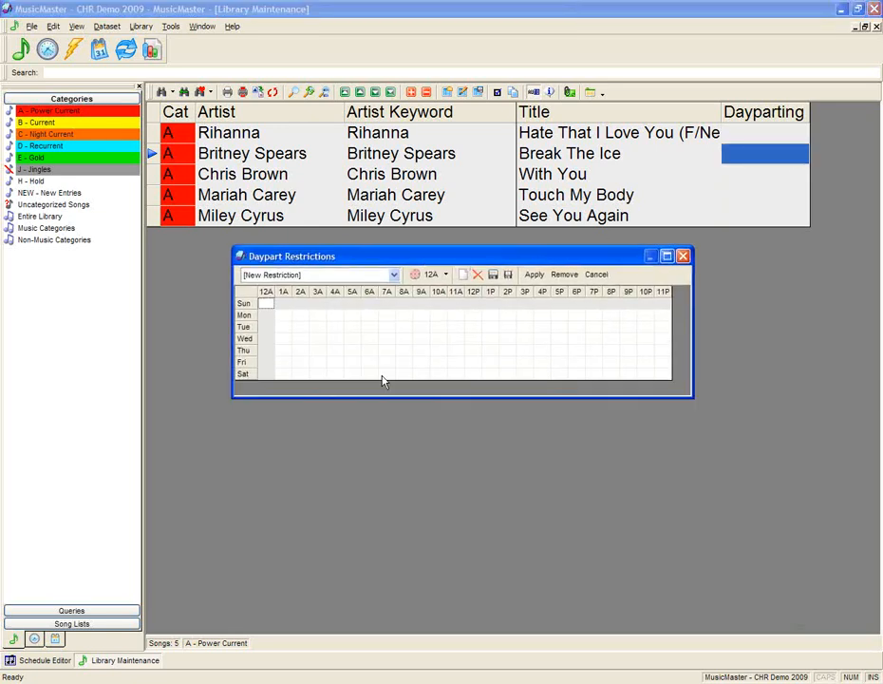
{"action": "left_click", "coordinate": [305, 278]}
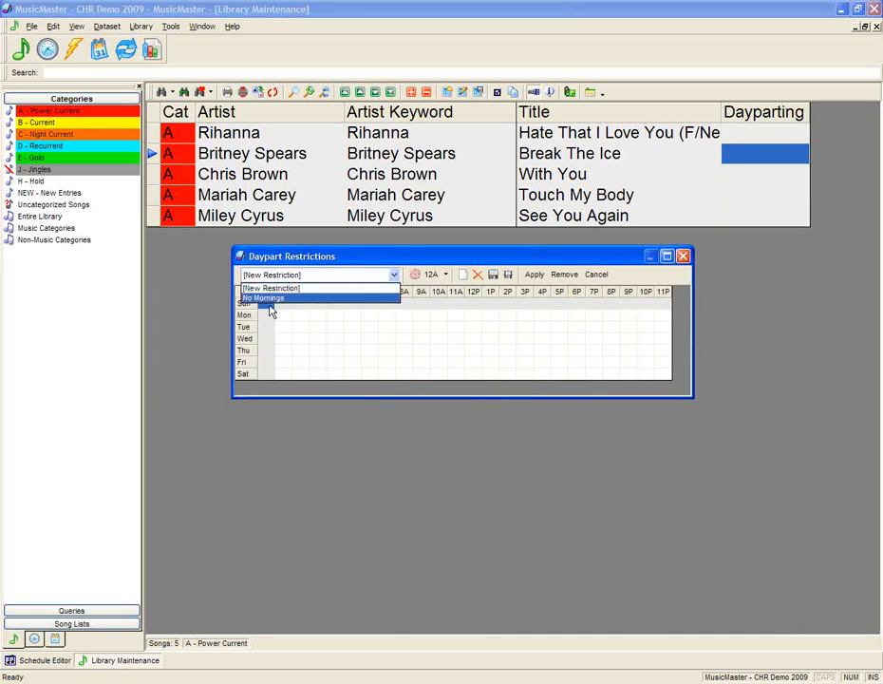
{"action": "left_click", "coordinate": [270, 305]}
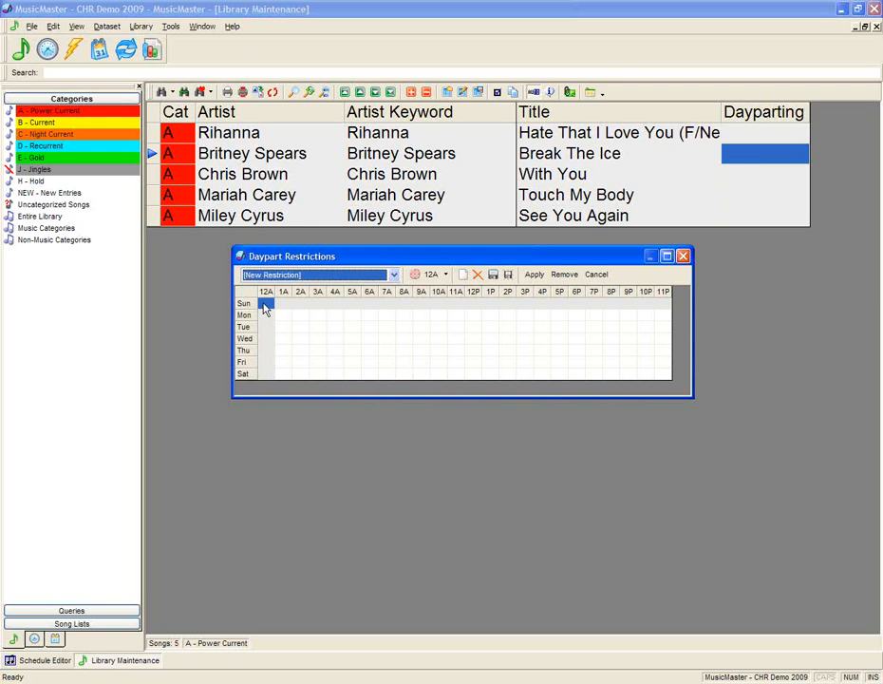
Restrict the hours 12A through 5A on every day from Sunday to Saturday in the new daypart grid.
{"action": "left_click_drag", "start_coordinate": [280, 309], "coordinate": [370, 377]}
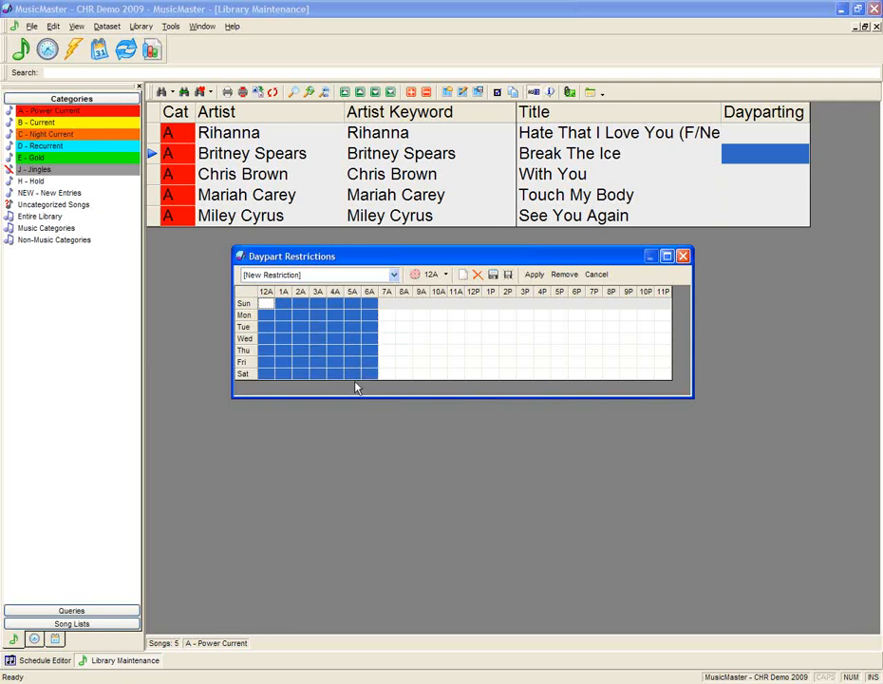
{"action": "left_click_drag", "start_coordinate": [276, 303], "coordinate": [354, 311]}
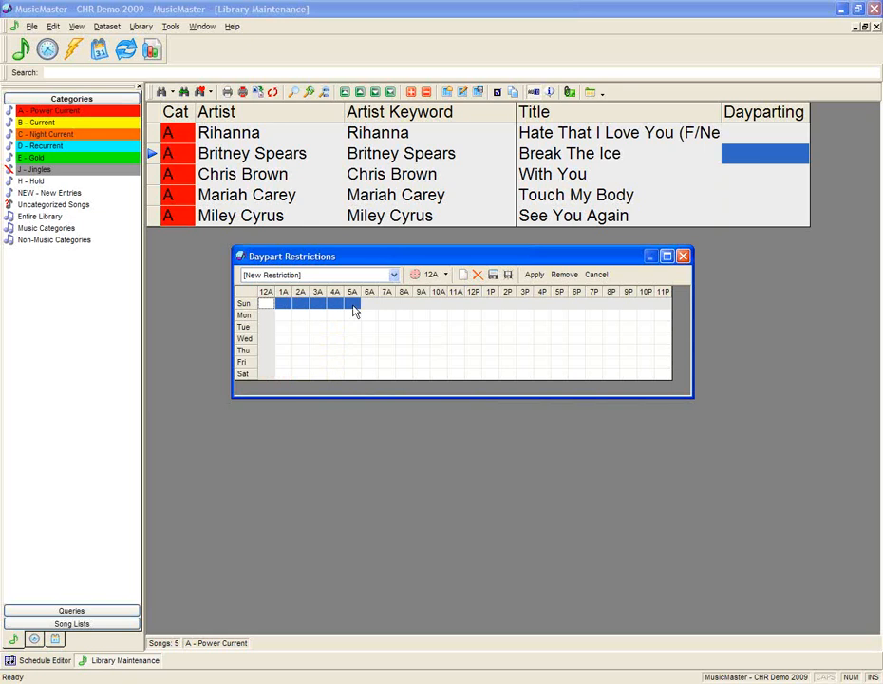
{"action": "left_click_drag", "start_coordinate": [354, 311], "coordinate": [354, 379]}
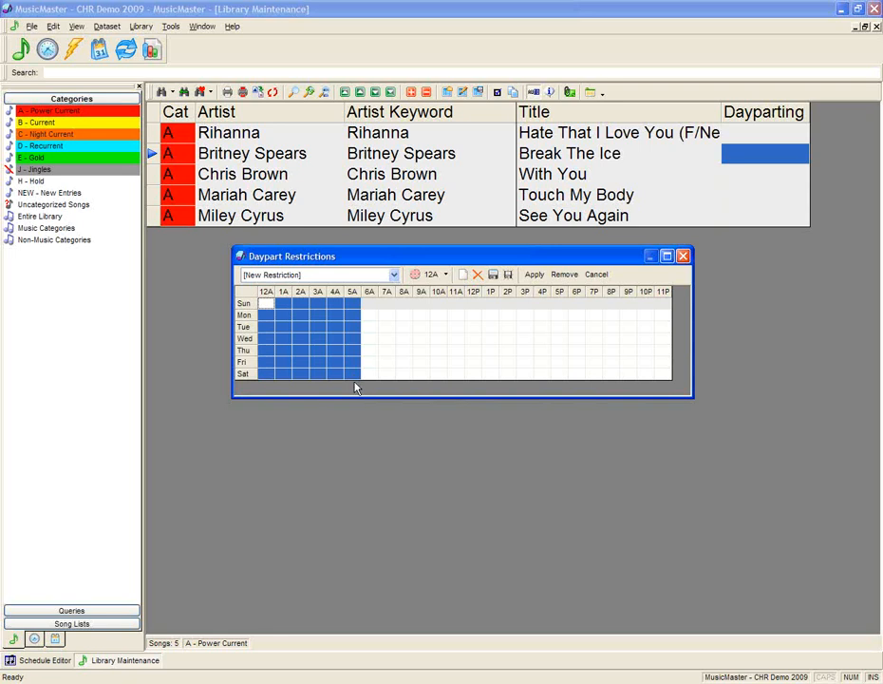
{"action": "right_click", "coordinate": [325, 344]}
{"action": "left_click", "coordinate": [354, 351]}
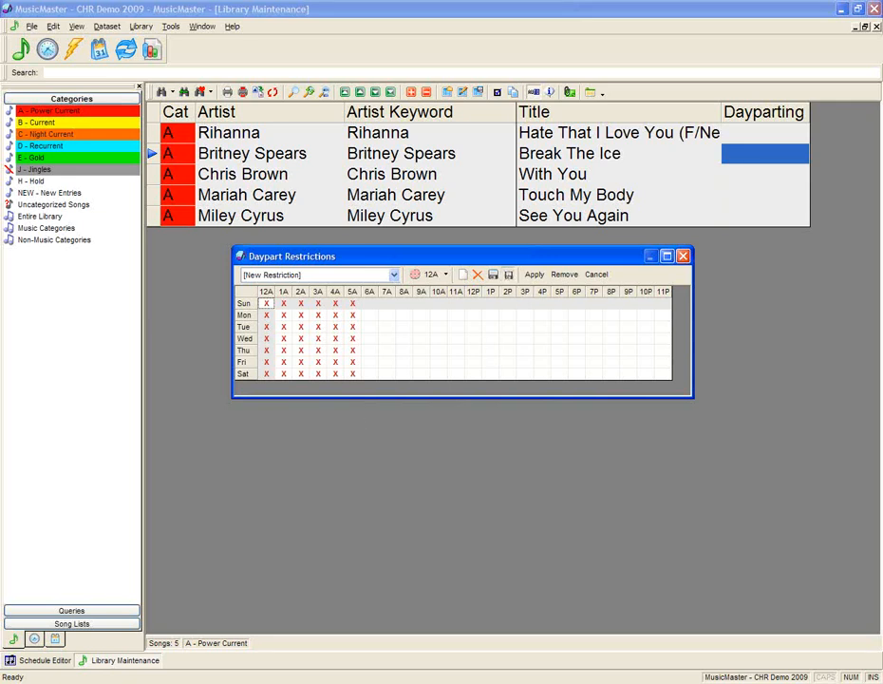
Apply the restriction grid to "Break The Ice" under the name "No Overnights." and widen the Dayparting column to fit it.
{"action": "left_click", "coordinate": [508, 275]}
{"action": "type", "text": "No "}
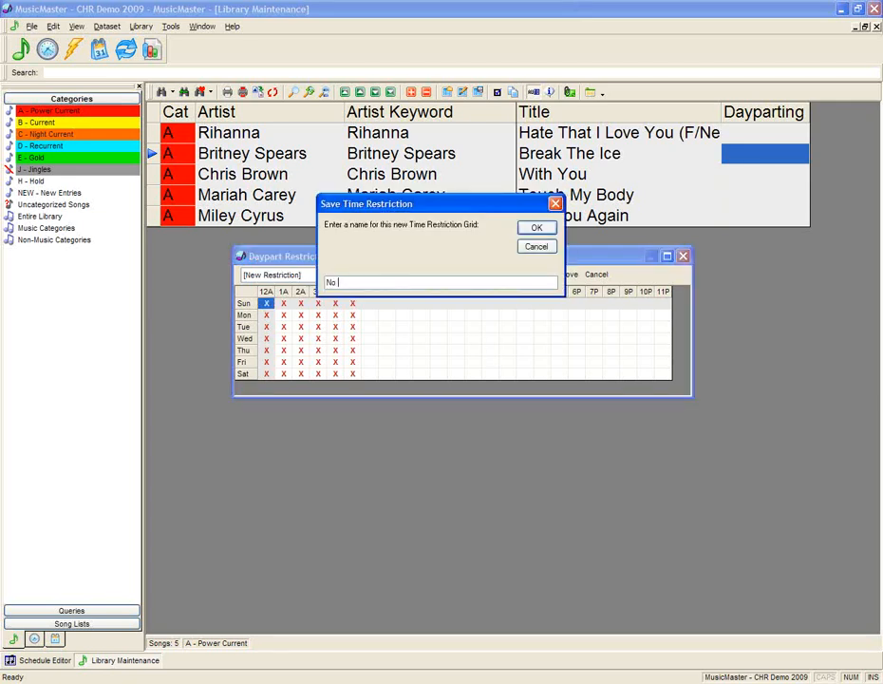
{"action": "type", "text": "Overnights."}
{"action": "left_click", "coordinate": [536, 228]}
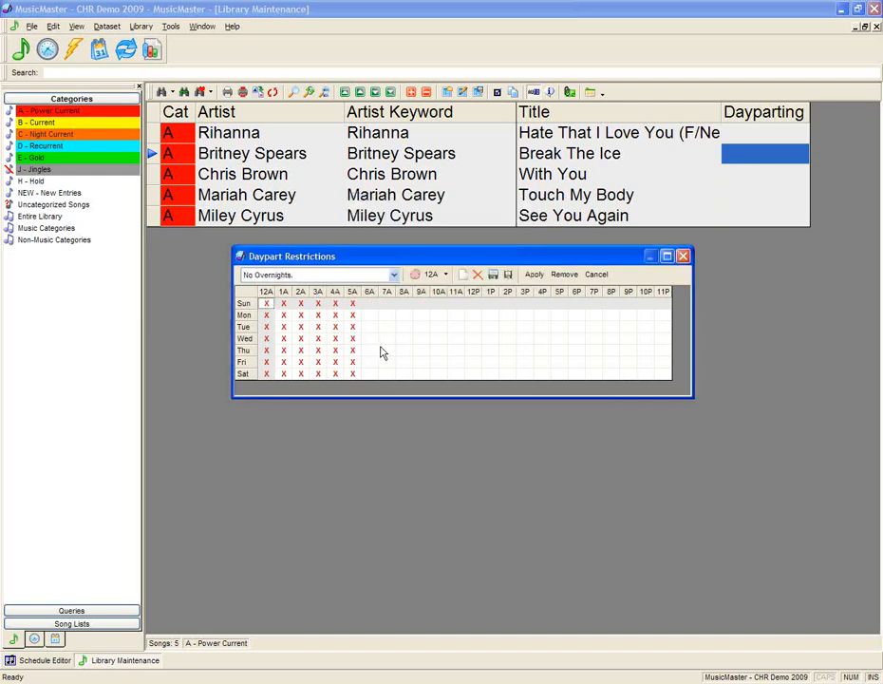
{"action": "left_click", "coordinate": [537, 277]}
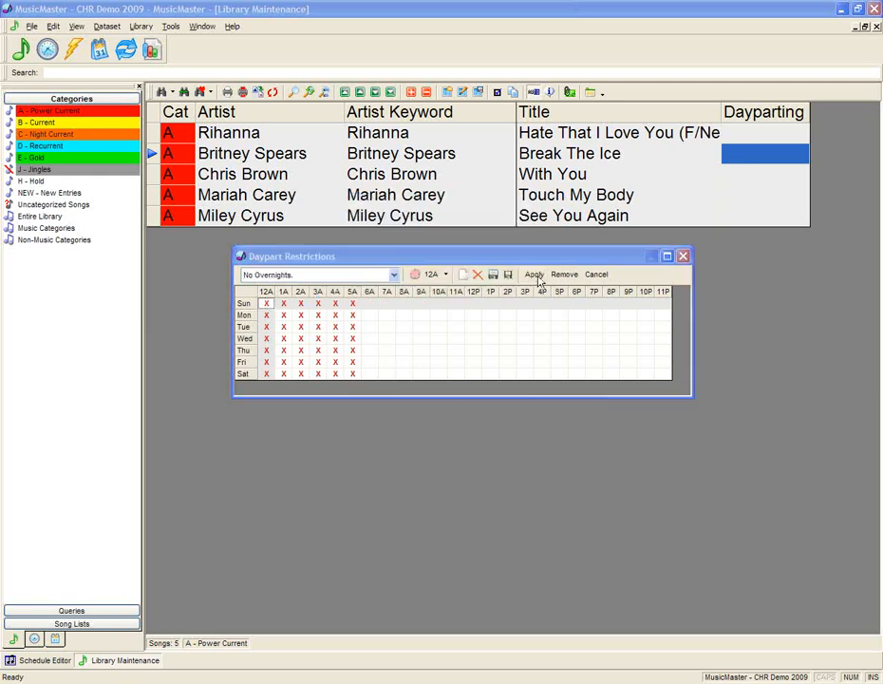
{"action": "left_click_drag", "start_coordinate": [808, 113], "coordinate": [834, 112]}
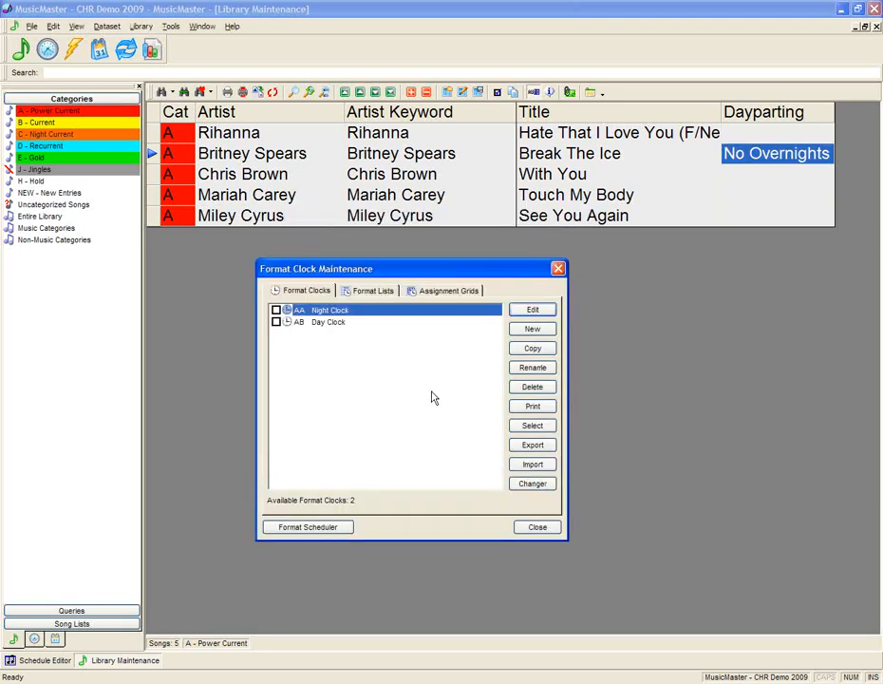
Create a new format clock with the ID TC and the description "Test Clock".
{"action": "left_click", "coordinate": [545, 334]}
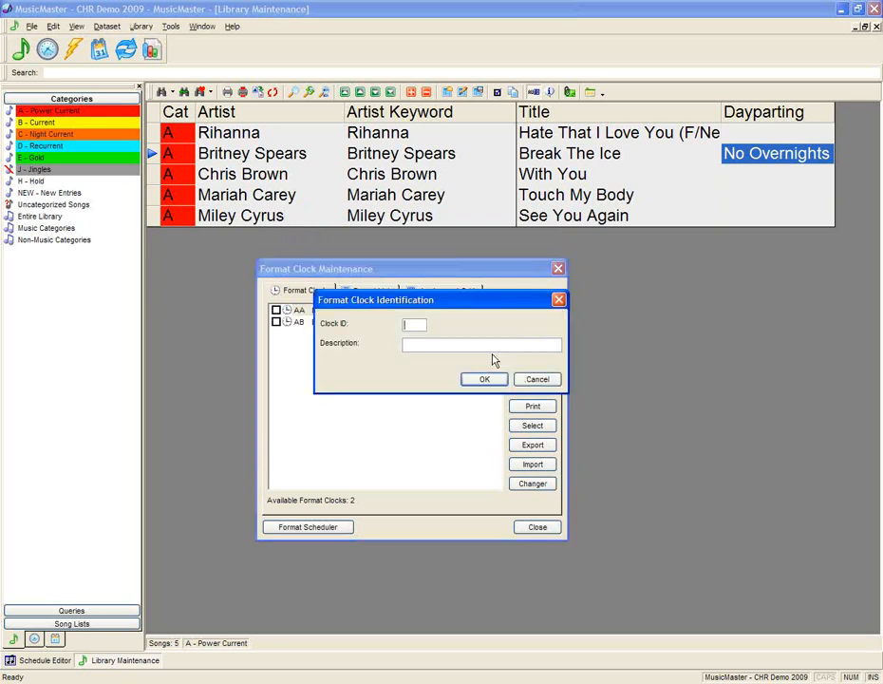
{"action": "type", "text": "TC"}
{"action": "left_click", "coordinate": [449, 345]}
{"action": "type", "text": "Test Clock"}
{"action": "left_click", "coordinate": [473, 383]}
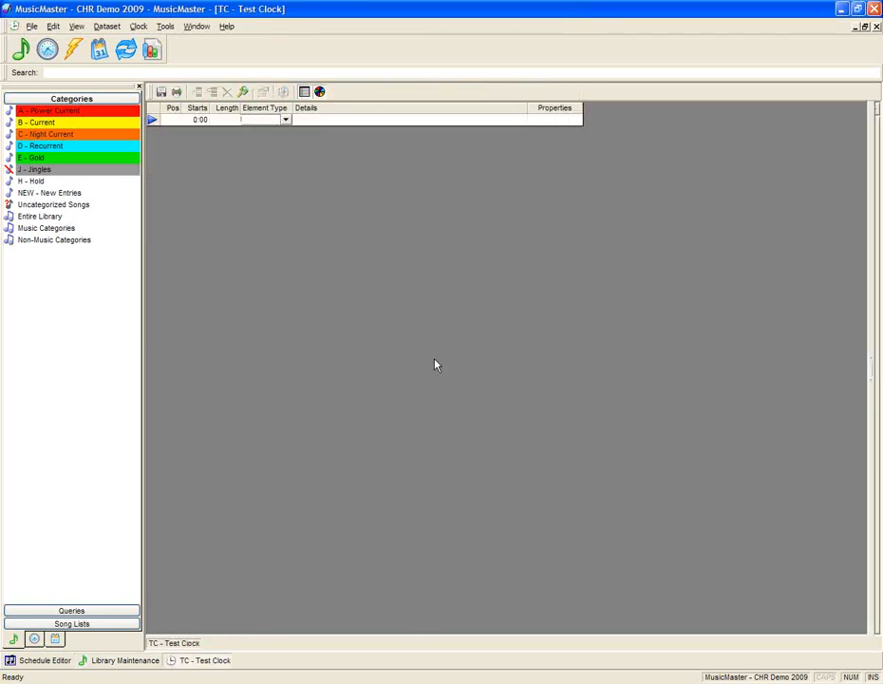
Fill the first four clock positions with fixed elements A - Power Current, B - Current, D - Recurrent and C - Night Current.
{"action": "left_click", "coordinate": [285, 119]}
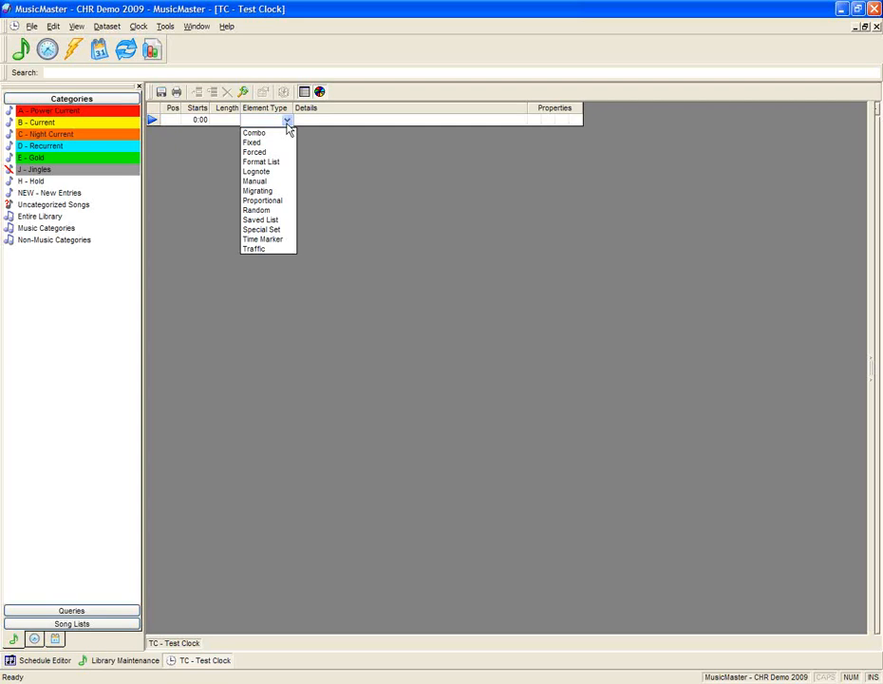
{"action": "left_click", "coordinate": [155, 201]}
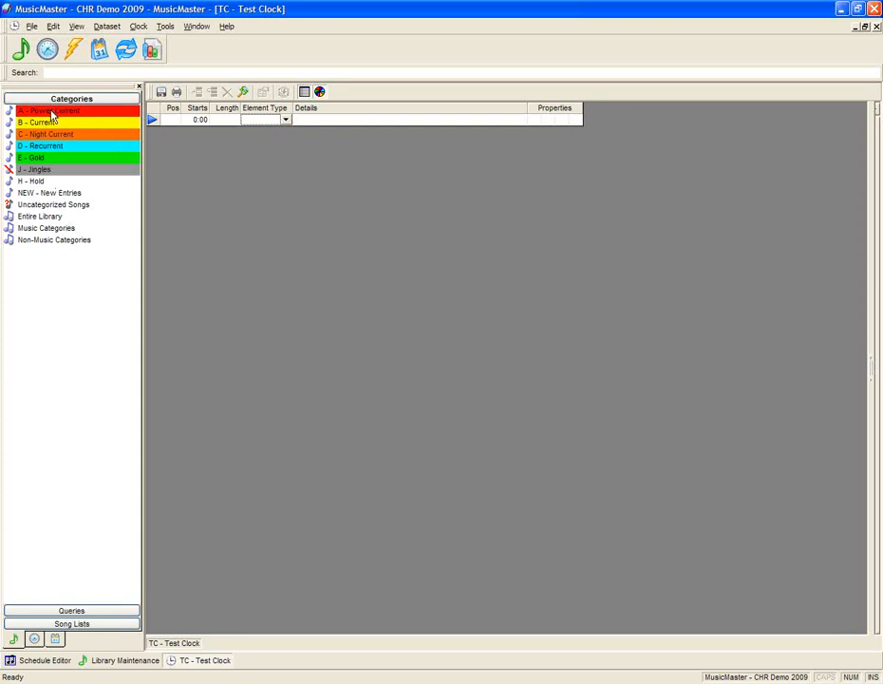
{"action": "left_click_drag", "start_coordinate": [52, 114], "coordinate": [314, 124]}
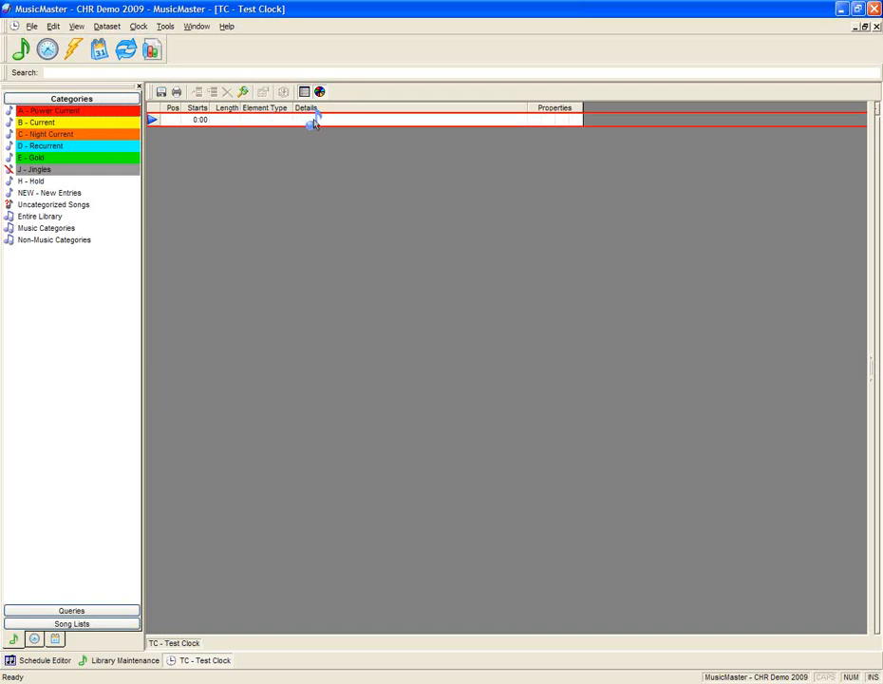
{"action": "left_click_drag", "start_coordinate": [315, 124], "coordinate": [315, 123]}
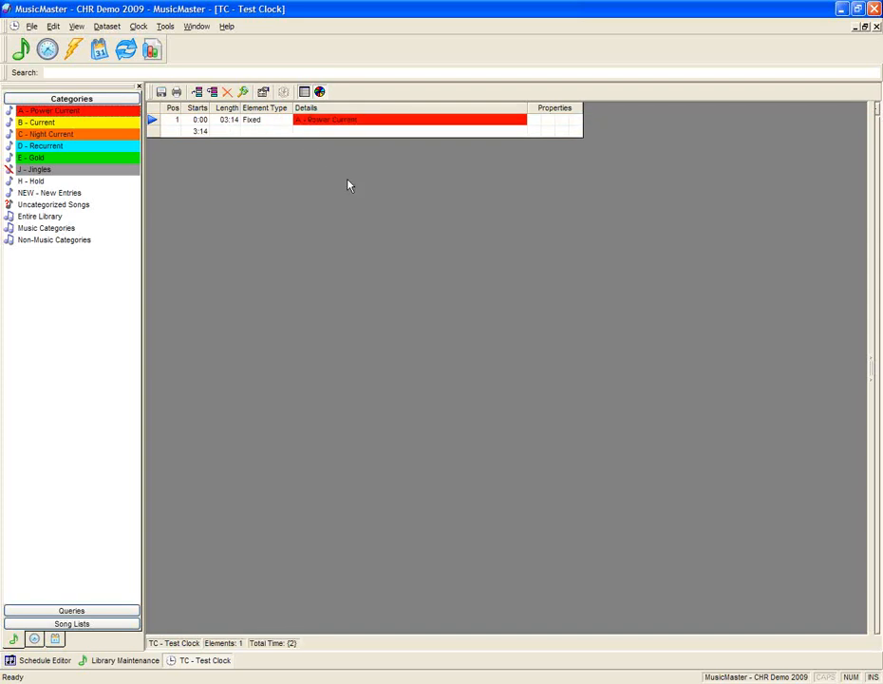
{"action": "left_click_drag", "start_coordinate": [57, 127], "coordinate": [227, 132]}
{"action": "left_click_drag", "start_coordinate": [65, 146], "coordinate": [246, 144]}
{"action": "left_click_drag", "start_coordinate": [65, 136], "coordinate": [262, 158]}
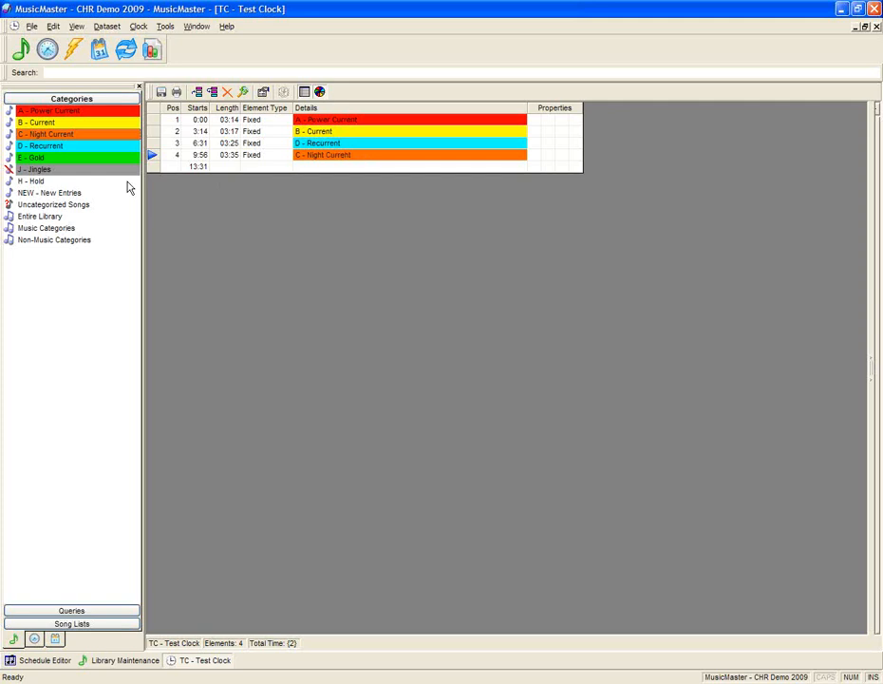
Insert a J - Jingles element between Power Current and Current, and add three E - Gold elements at the end of the clock.
{"action": "left_click_drag", "start_coordinate": [55, 173], "coordinate": [270, 130]}
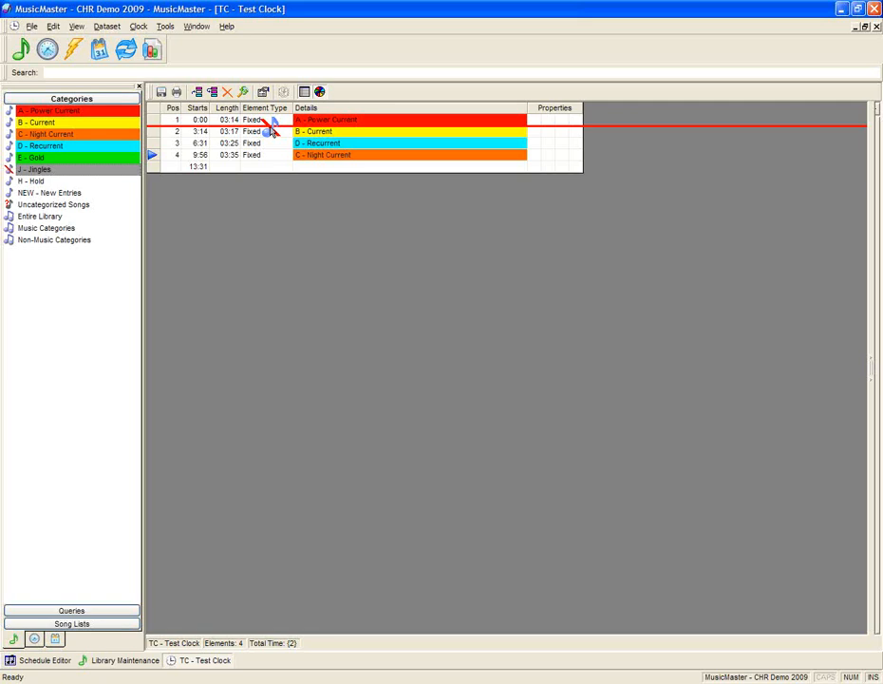
{"action": "left_click_drag", "start_coordinate": [270, 129], "coordinate": [271, 129]}
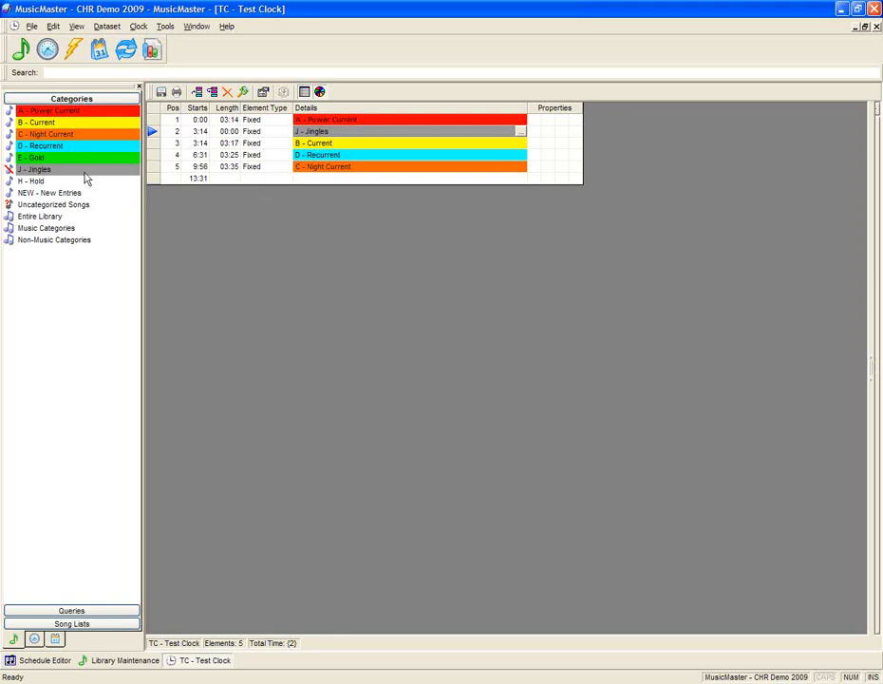
{"action": "left_click", "coordinate": [49, 160]}
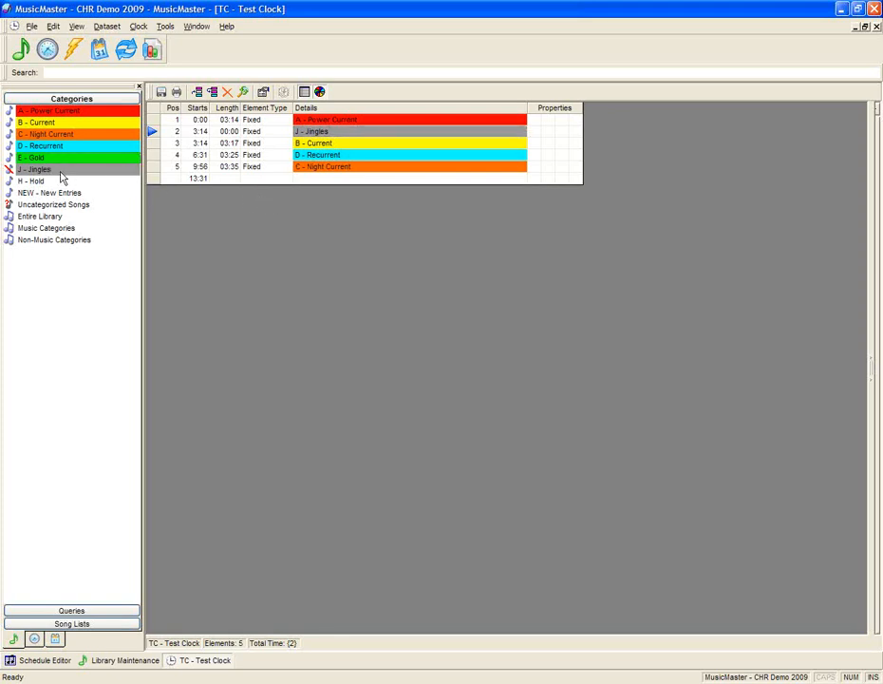
{"action": "left_click_drag", "start_coordinate": [41, 159], "coordinate": [260, 181]}
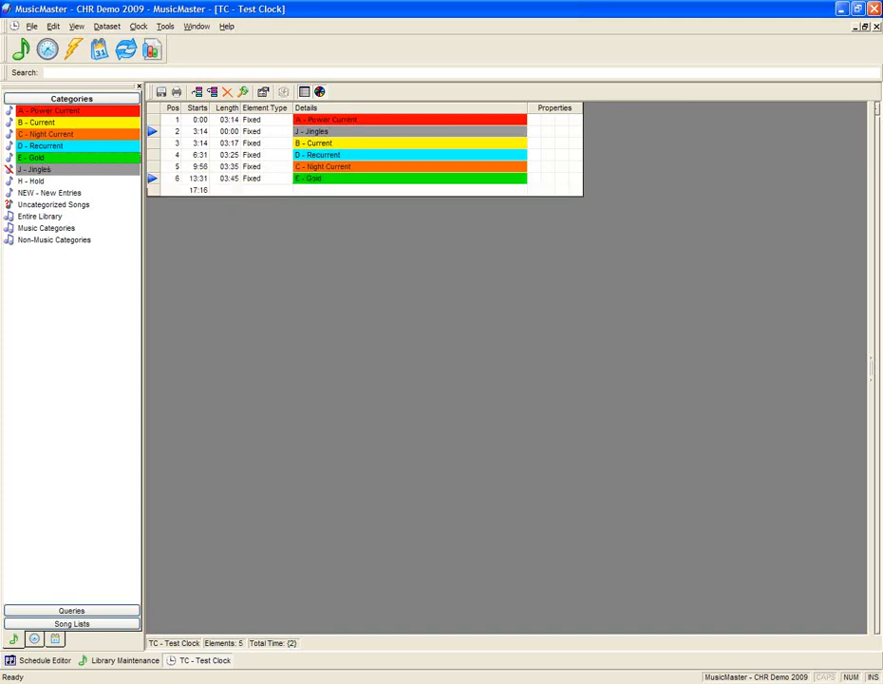
{"action": "left_click", "coordinate": [214, 93]}
{"action": "left_click", "coordinate": [214, 93]}
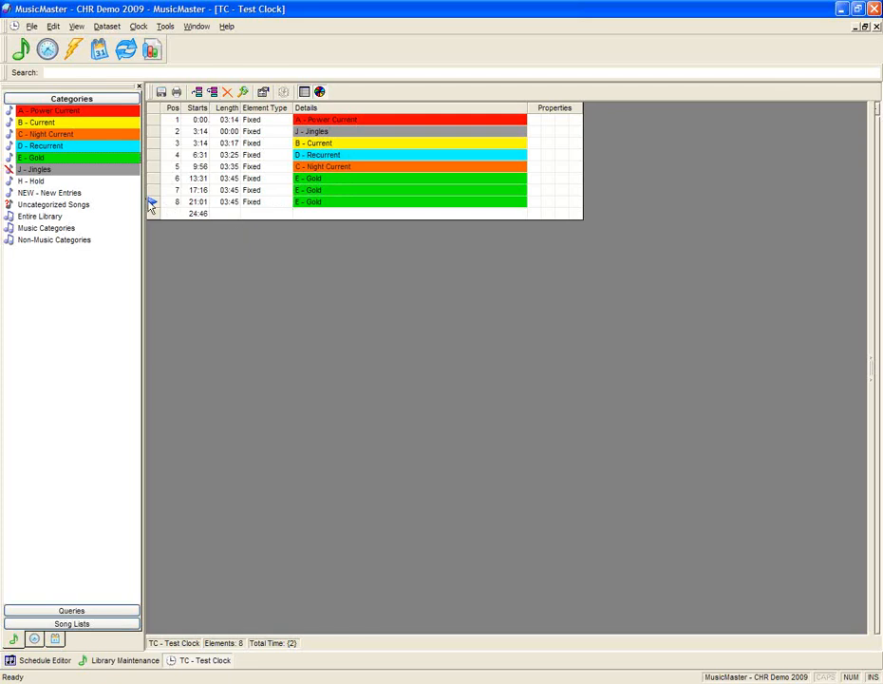
Move one E - Gold element from the end of the clock to position 3 and another to position 5.
{"action": "left_click_drag", "start_coordinate": [151, 204], "coordinate": [155, 156]}
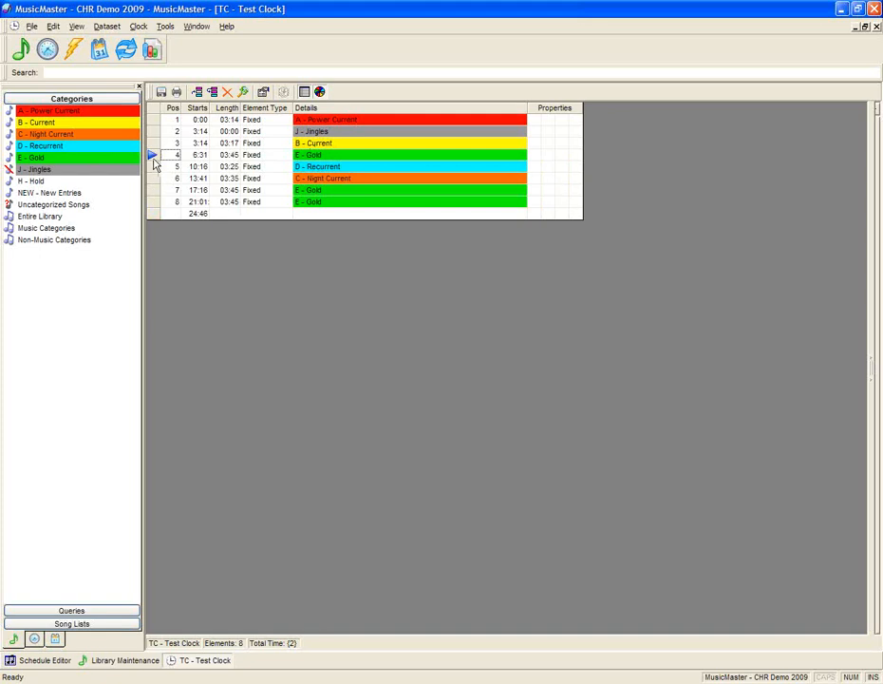
{"action": "left_click_drag", "start_coordinate": [152, 158], "coordinate": [152, 143]}
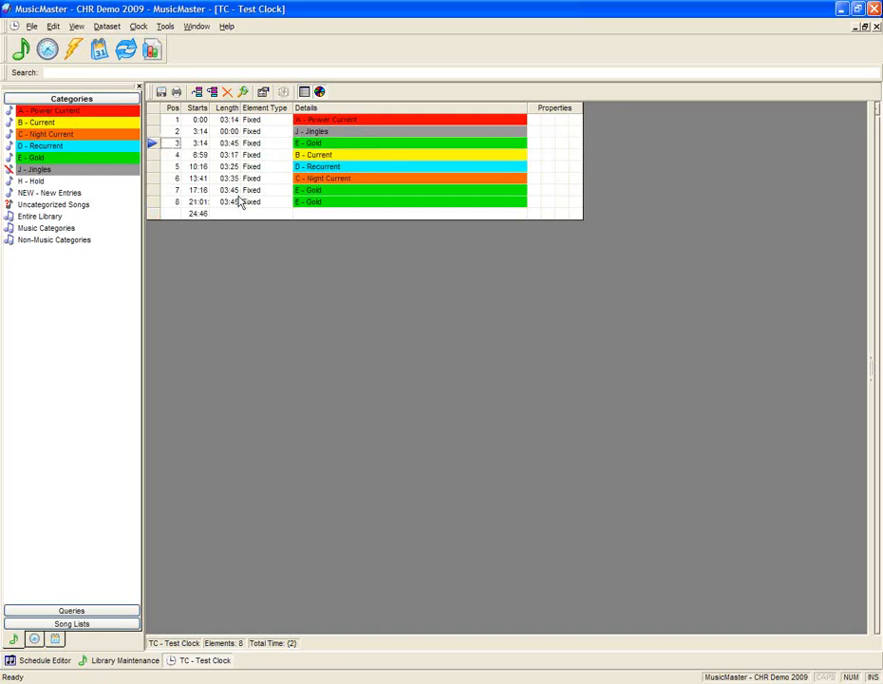
{"action": "left_click", "coordinate": [319, 202]}
{"action": "left_click_drag", "start_coordinate": [152, 202], "coordinate": [152, 162]}
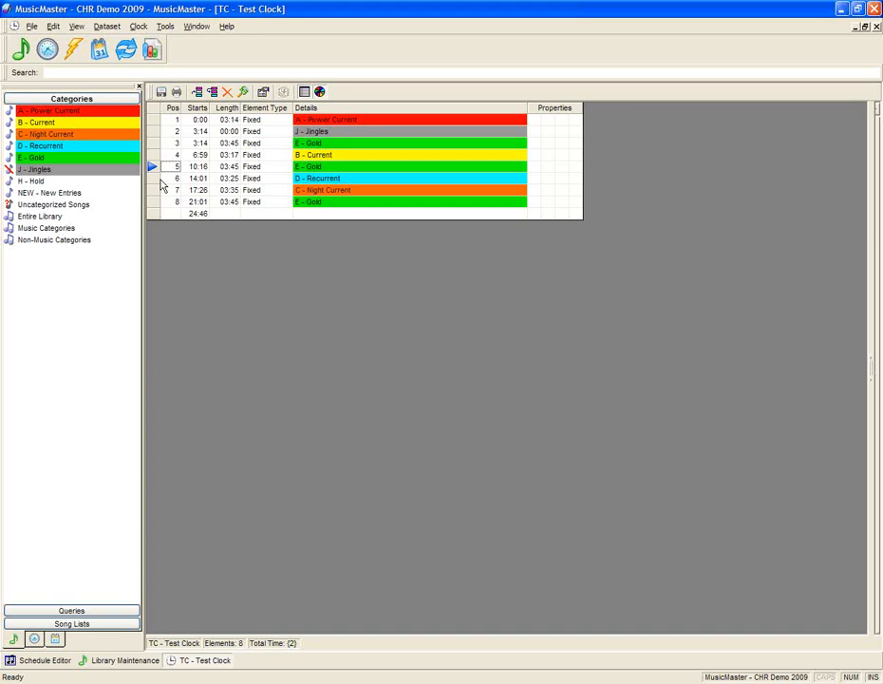
Add a second C - Night Current element to the clock at position 5, directly after B - Current.
{"action": "left_click_drag", "start_coordinate": [83, 140], "coordinate": [193, 161]}
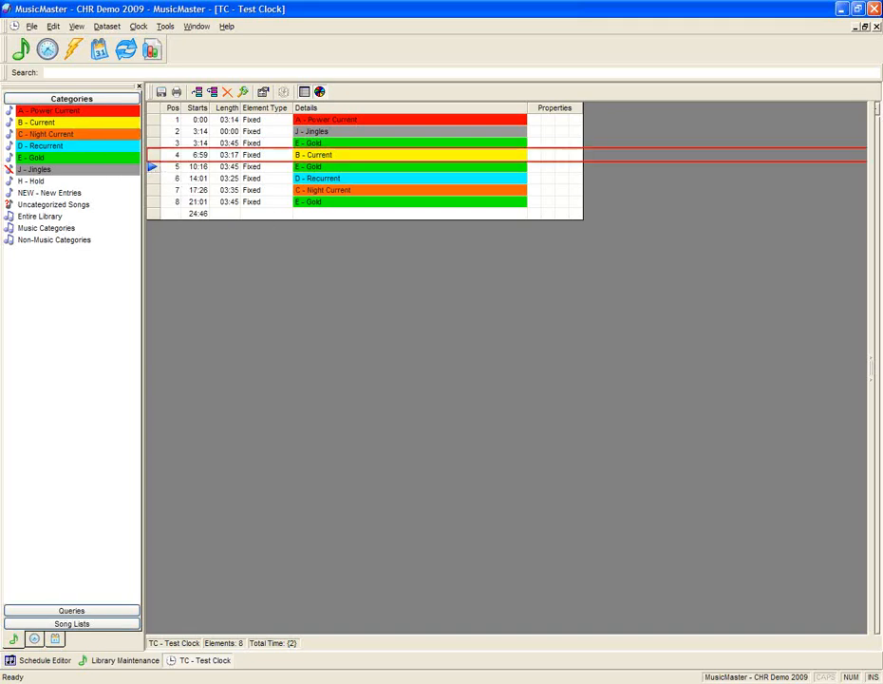
{"action": "left_click_drag", "start_coordinate": [91, 147], "coordinate": [258, 214]}
{"action": "left_click_drag", "start_coordinate": [150, 218], "coordinate": [153, 164]}
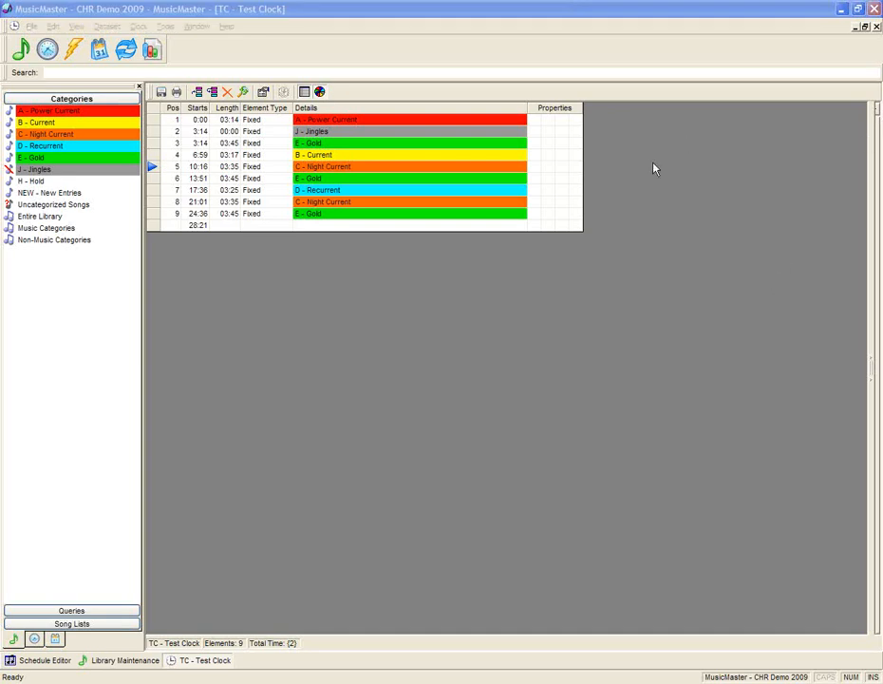
{"action": "left_click", "coordinate": [635, 187]}
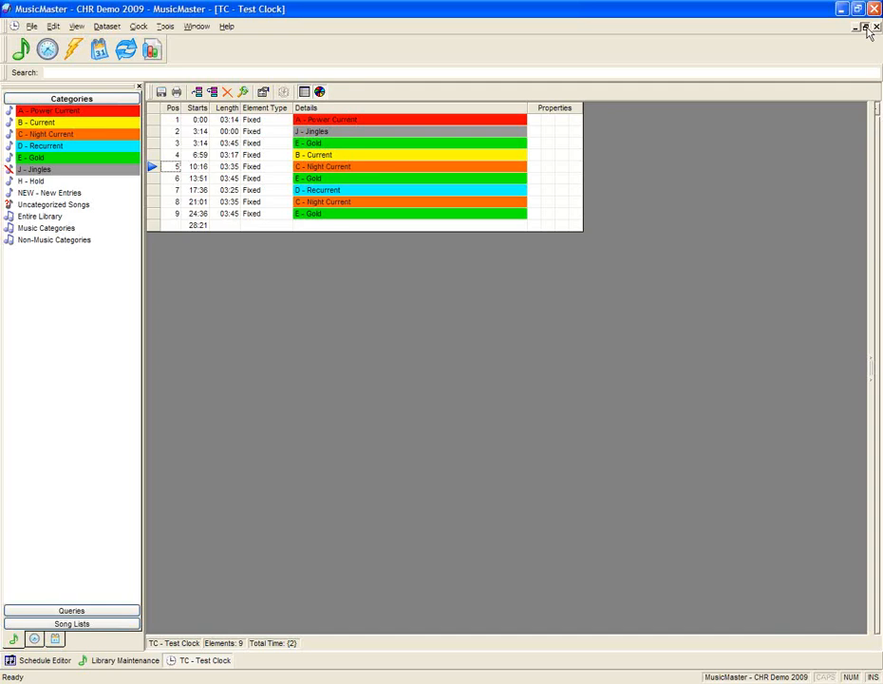
Restore the Test Clock to a smaller window and close the Schedule Editor behind it.
{"action": "left_click", "coordinate": [865, 28]}
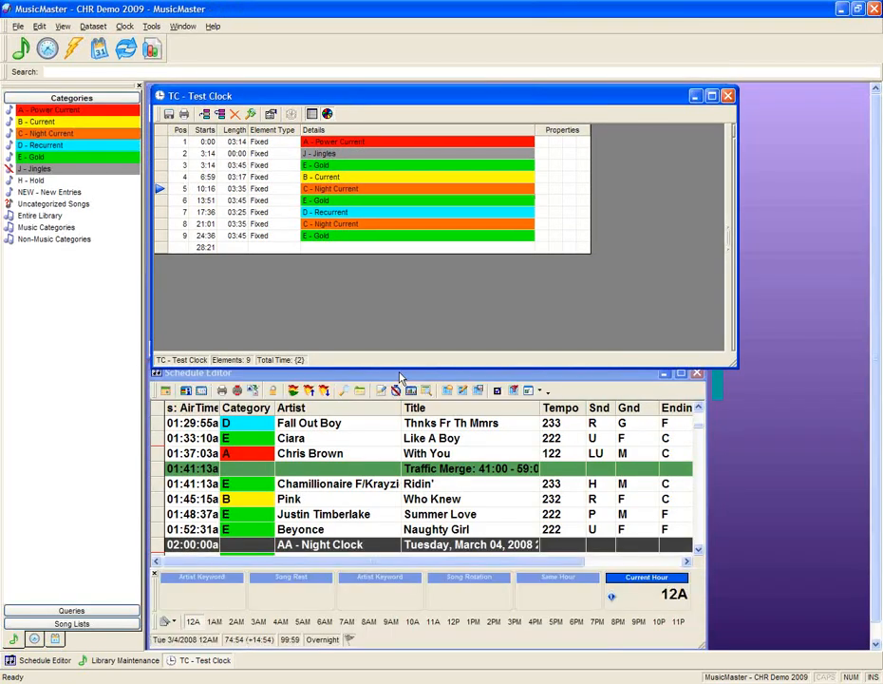
{"action": "left_click", "coordinate": [400, 373]}
{"action": "left_click", "coordinate": [697, 373]}
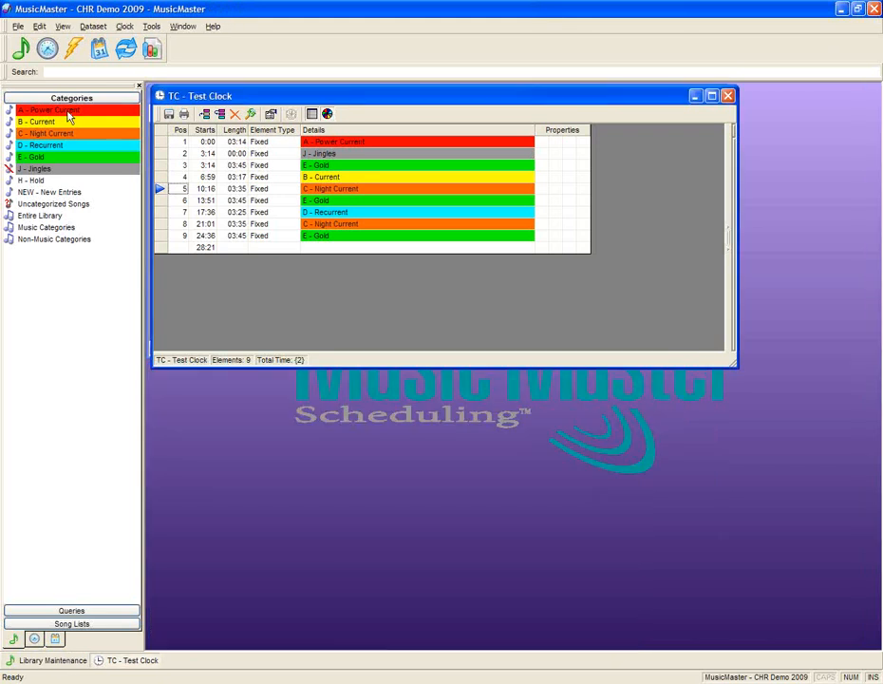
Show the E - Gold songs in Library Maintenance and place that window below the Test Clock window.
{"action": "double_click", "coordinate": [61, 110]}
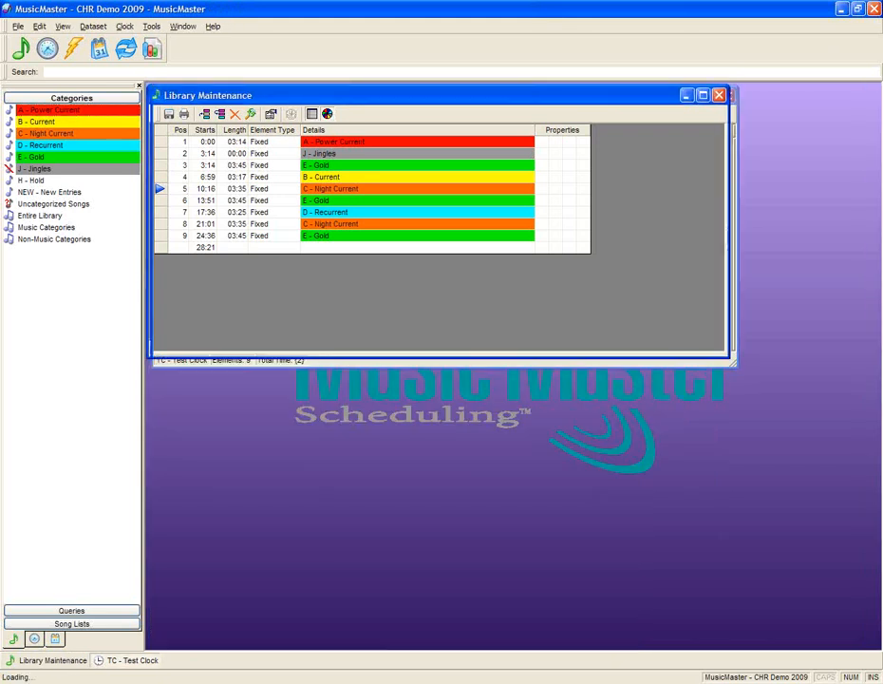
{"action": "double_click", "coordinate": [48, 156]}
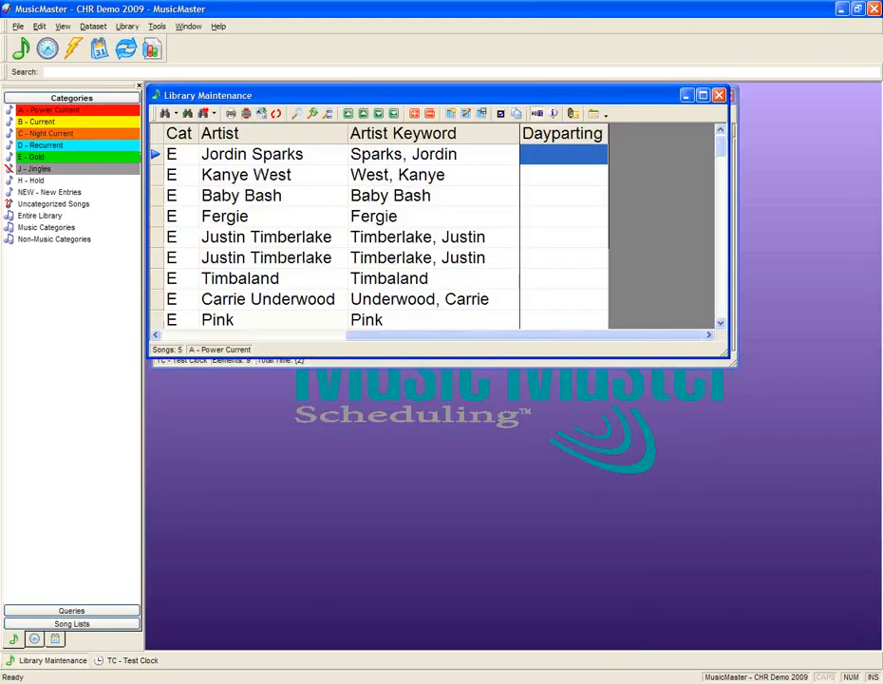
{"action": "left_click_drag", "start_coordinate": [323, 101], "coordinate": [324, 397]}
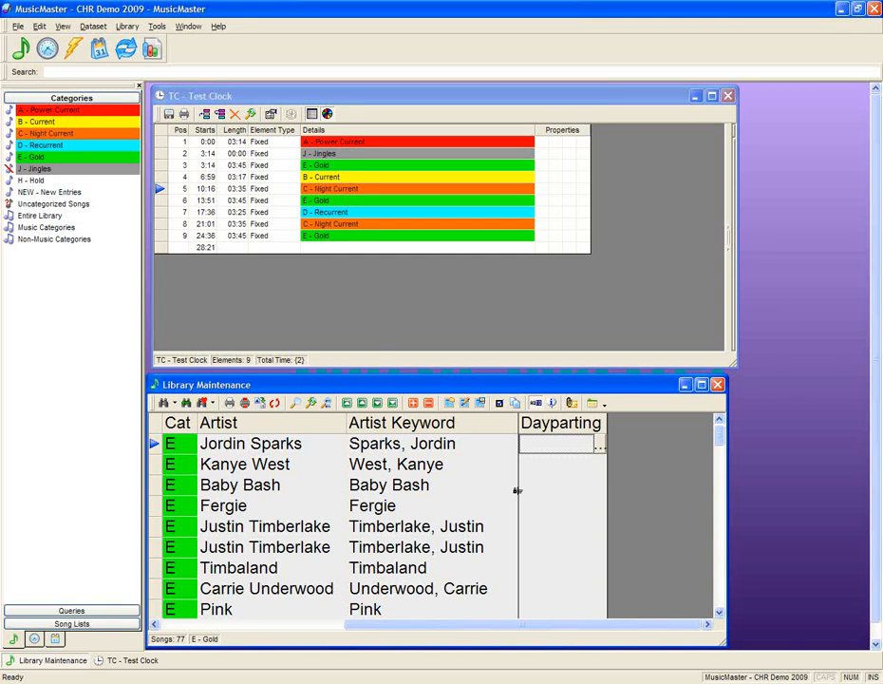
Add Kanye West's "Good Life (F/T-Pain)" from the E - Gold songs to the Test Clock as a forced element in position 1.
{"action": "left_click_drag", "start_coordinate": [518, 491], "coordinate": [166, 488]}
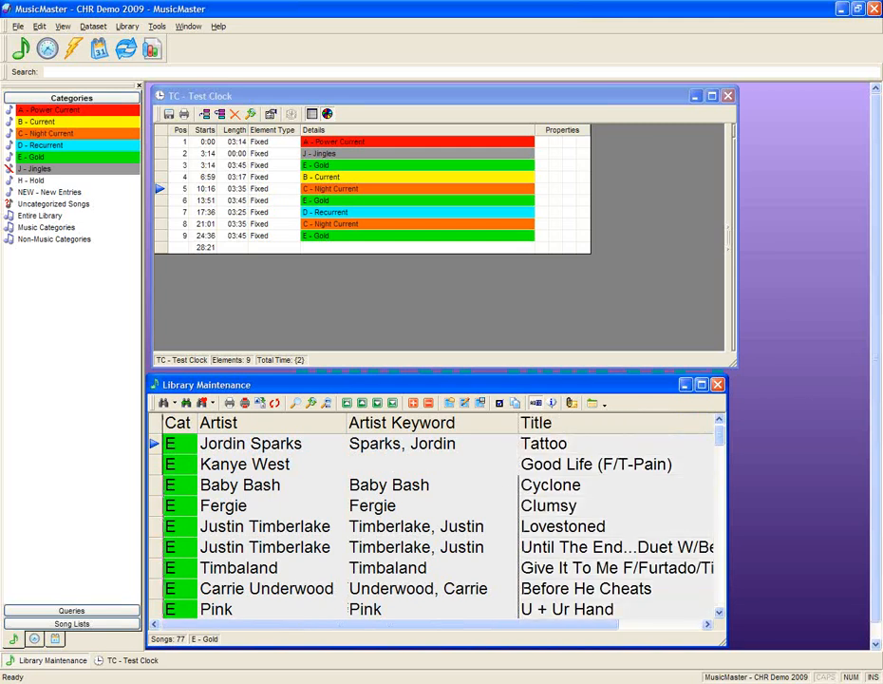
{"action": "left_click", "coordinate": [394, 467]}
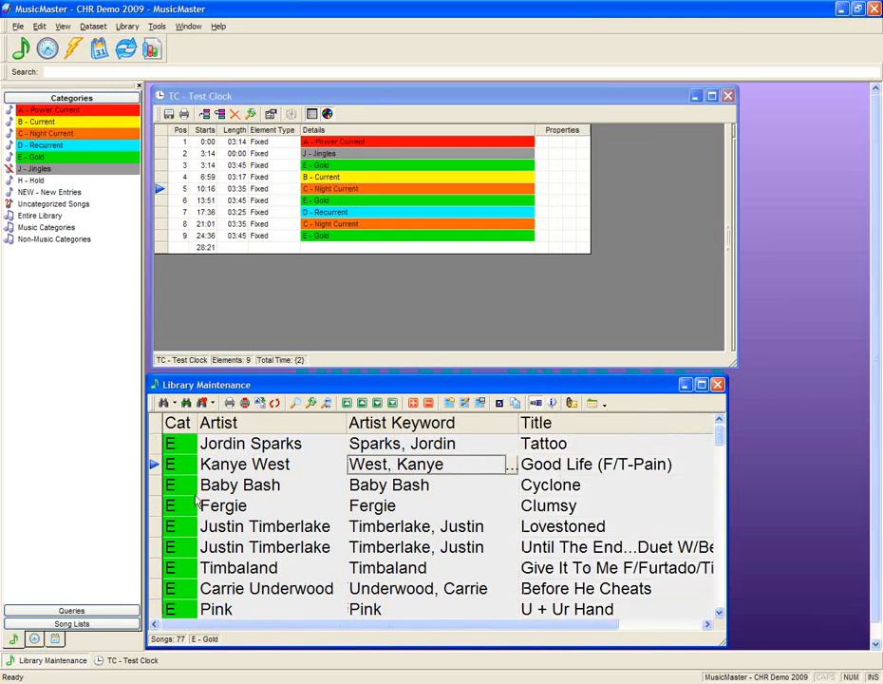
{"action": "left_click", "coordinate": [155, 466]}
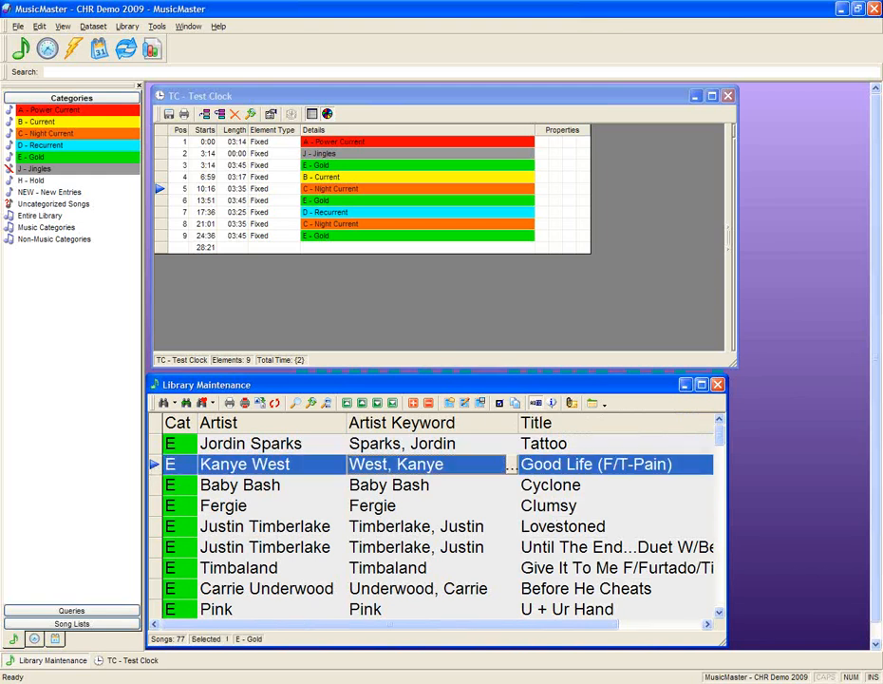
{"action": "left_click_drag", "start_coordinate": [155, 465], "coordinate": [331, 139]}
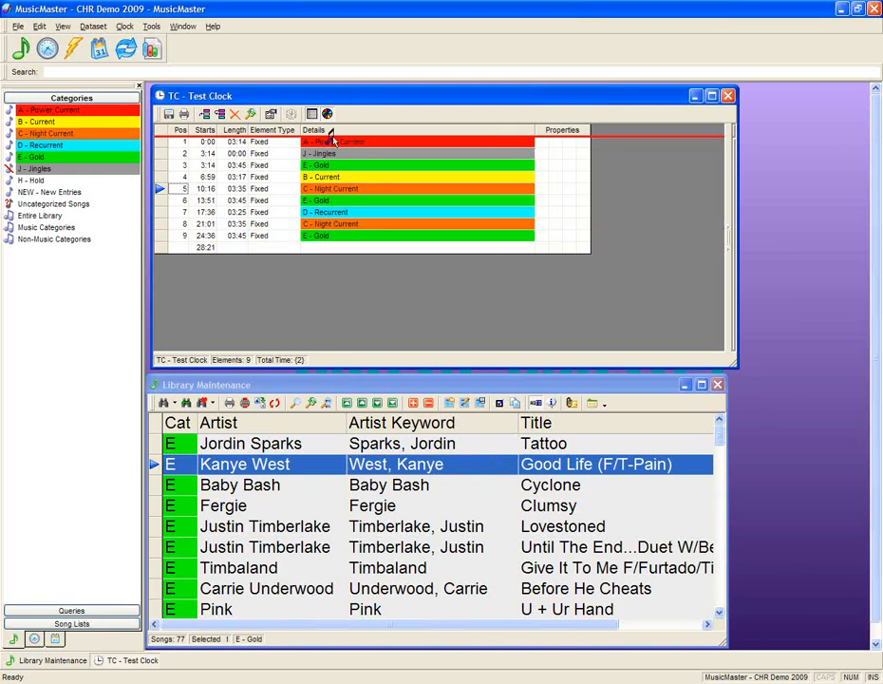
{"action": "left_click_drag", "start_coordinate": [332, 136], "coordinate": [333, 140]}
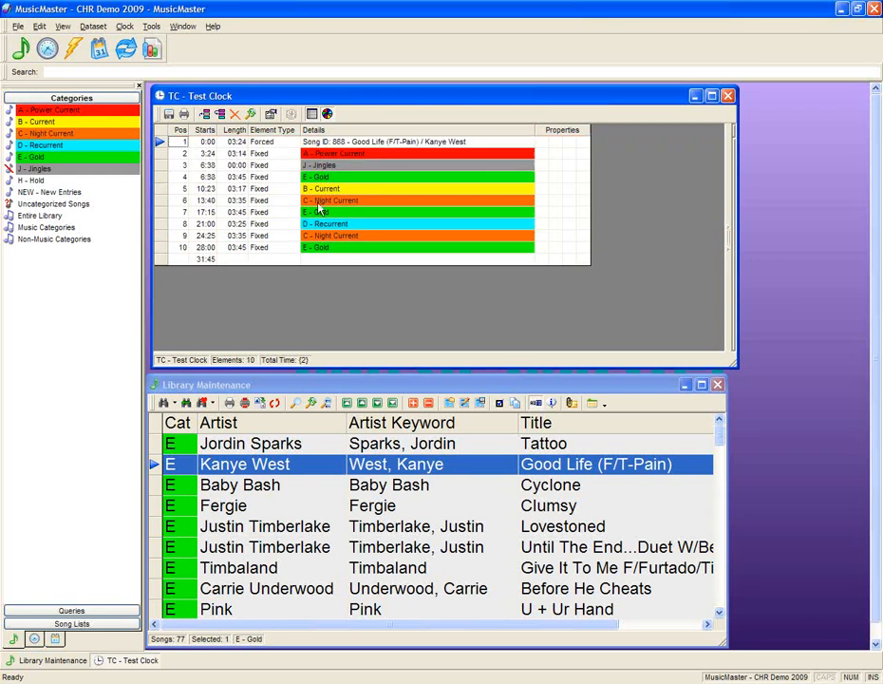
{"action": "left_click", "coordinate": [322, 142]}
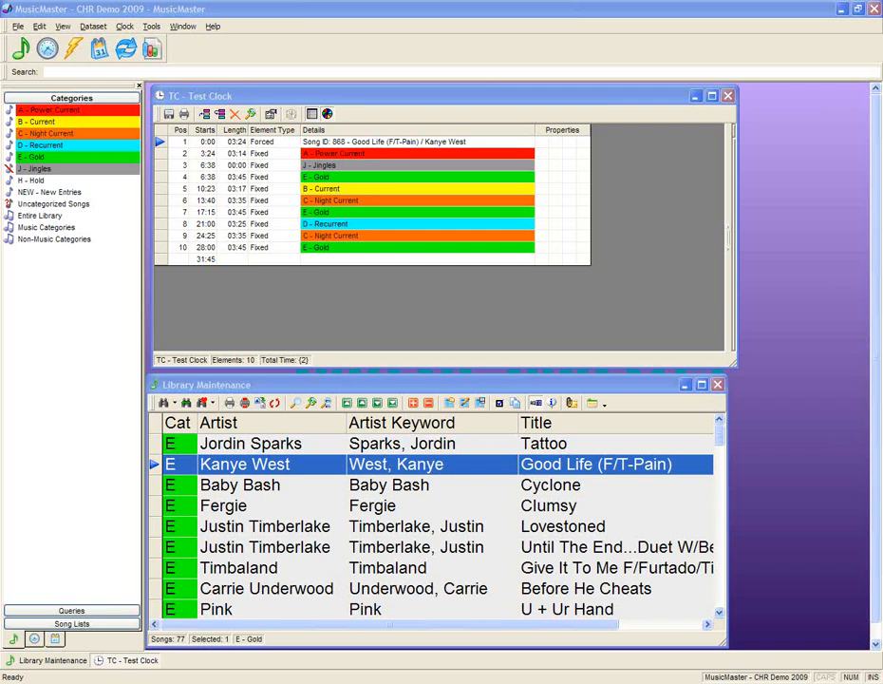
Close the Test Clock window without saving the changes made to it.
{"action": "left_click", "coordinate": [698, 152]}
{"action": "left_click", "coordinate": [728, 96]}
{"action": "left_click", "coordinate": [435, 394]}
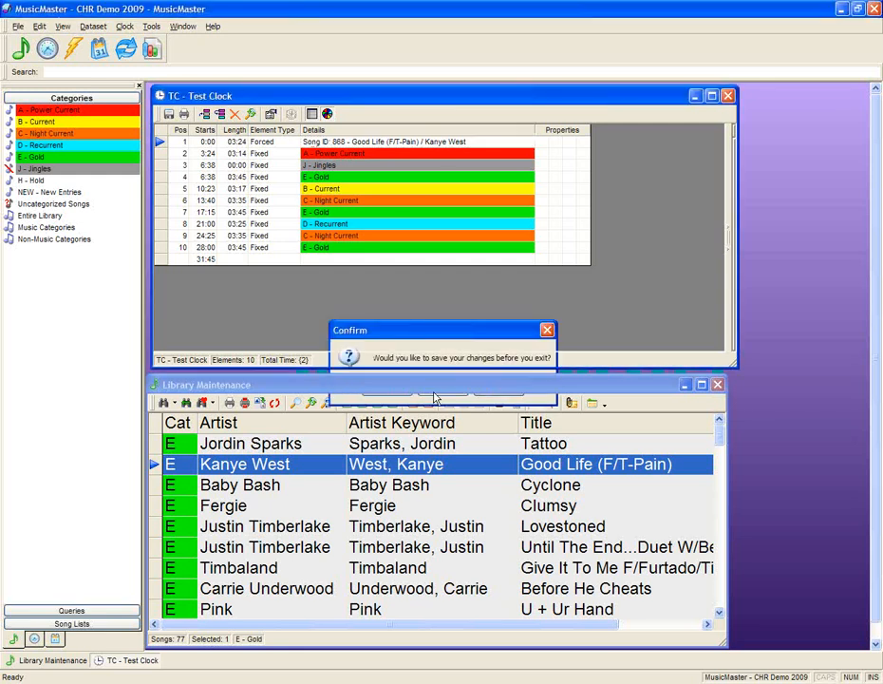
Close the Library Maintenance window and open Format Clock Maintenance.
{"action": "left_click", "coordinate": [718, 384]}
{"action": "left_click", "coordinate": [48, 55]}
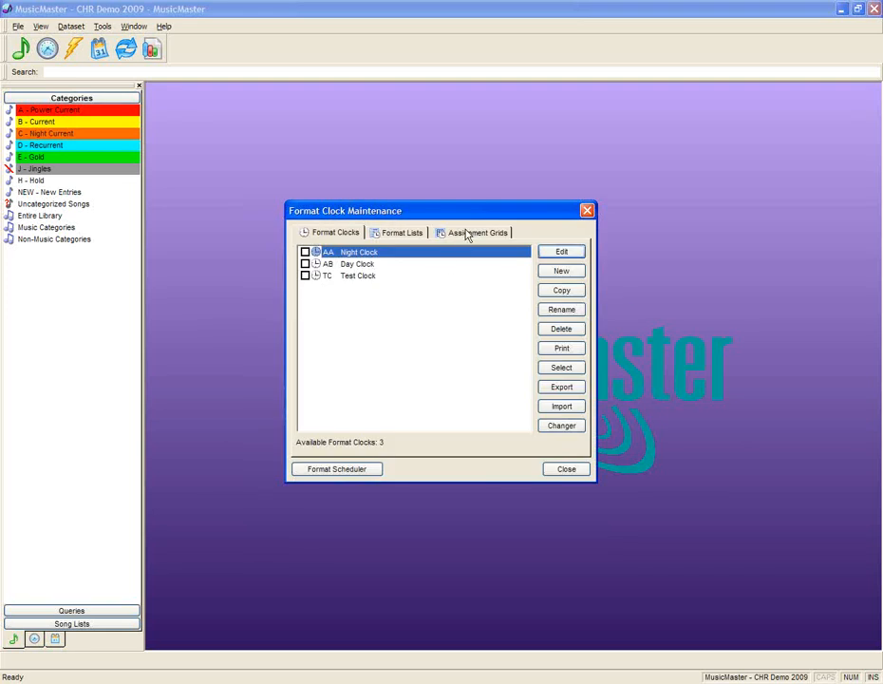
Open the Standard assignment grid for editing and move its window slightly lower.
{"action": "left_click", "coordinate": [464, 233]}
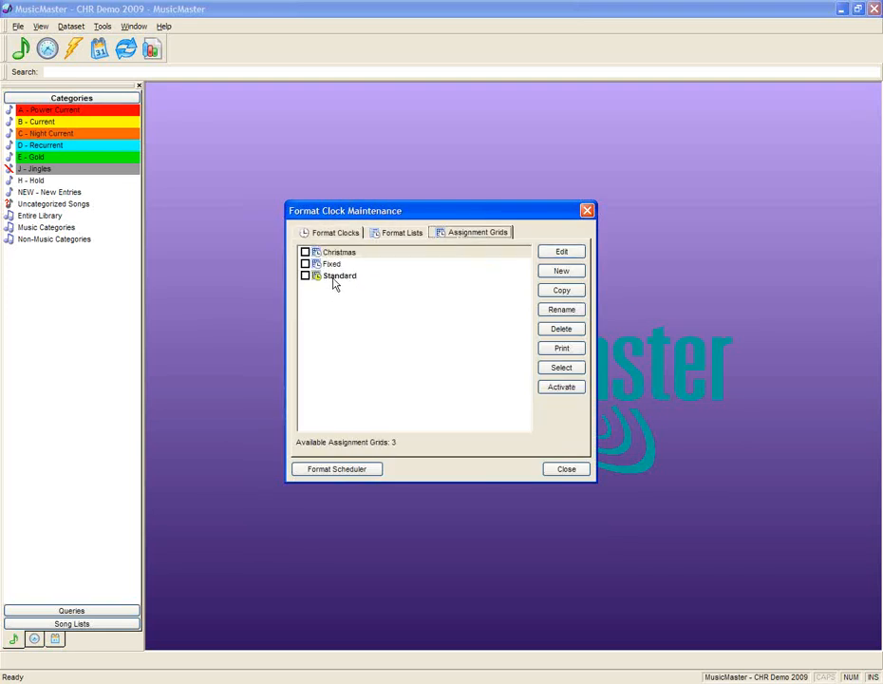
{"action": "left_click", "coordinate": [336, 277]}
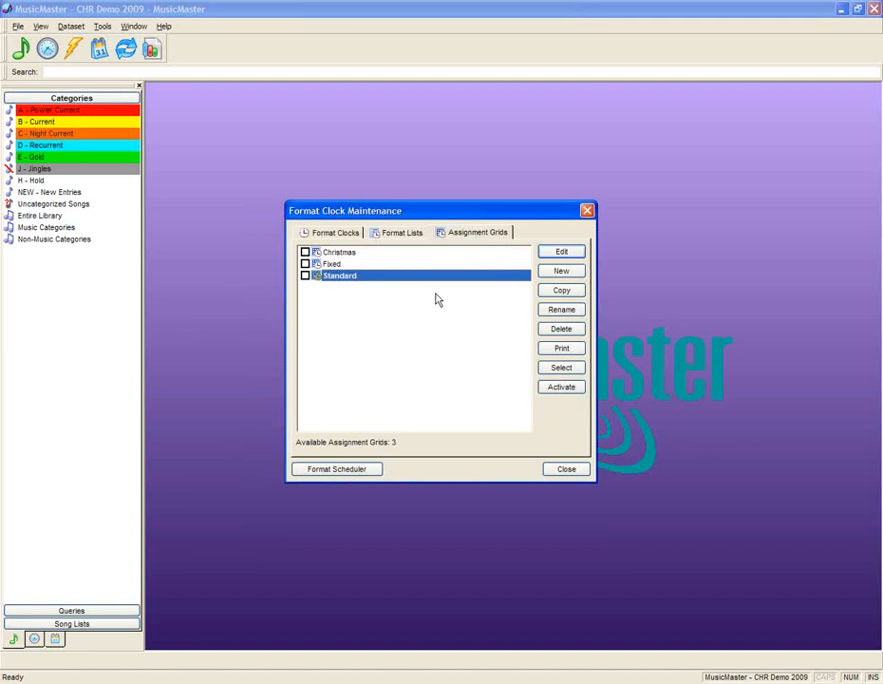
{"action": "left_click", "coordinate": [558, 254]}
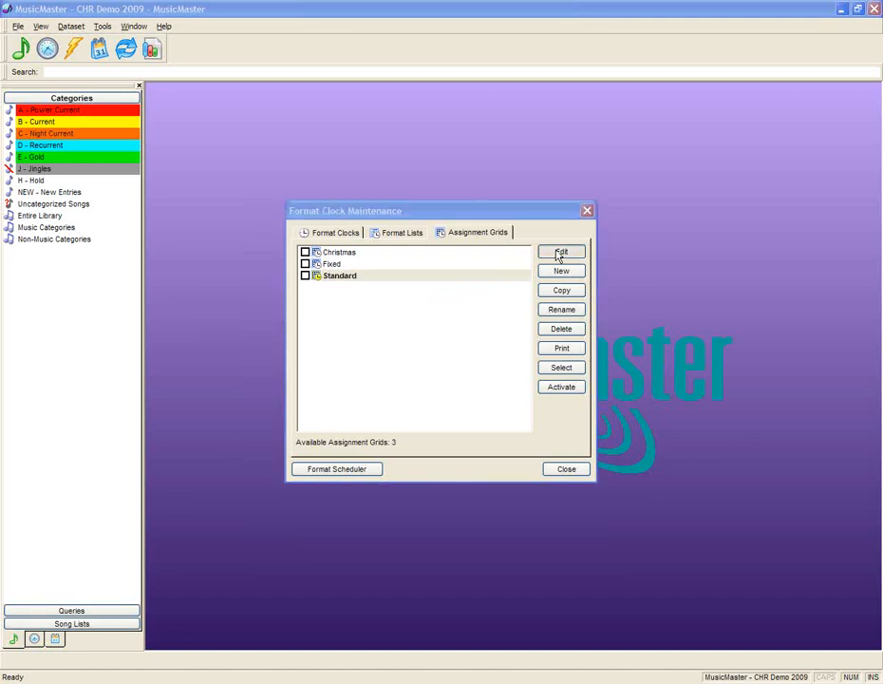
{"action": "left_click_drag", "start_coordinate": [395, 222], "coordinate": [407, 252]}
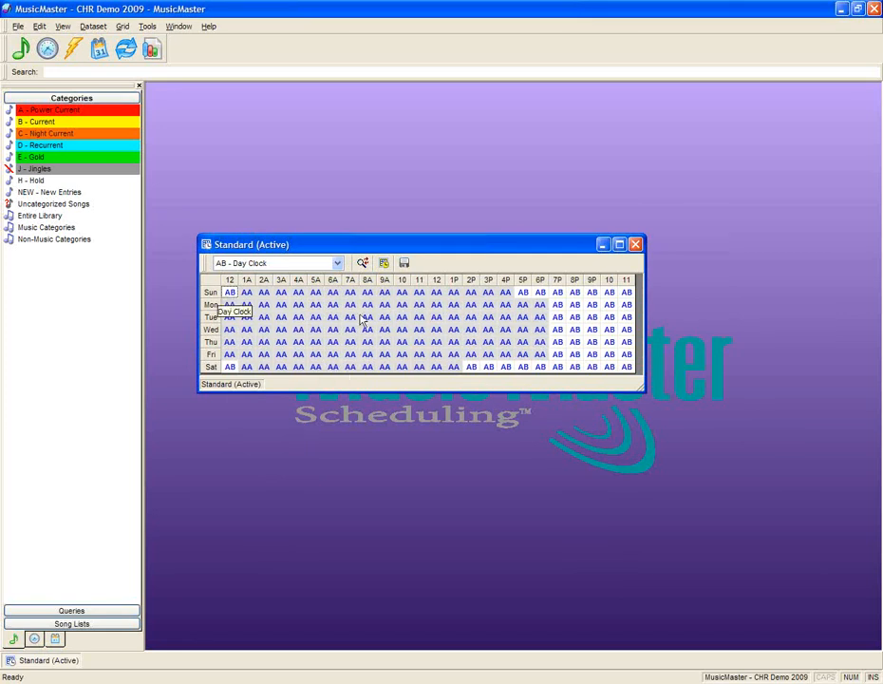
Assign TC - Test Clock to every hour of every day in the Standard grid.
{"action": "left_click", "coordinate": [233, 294]}
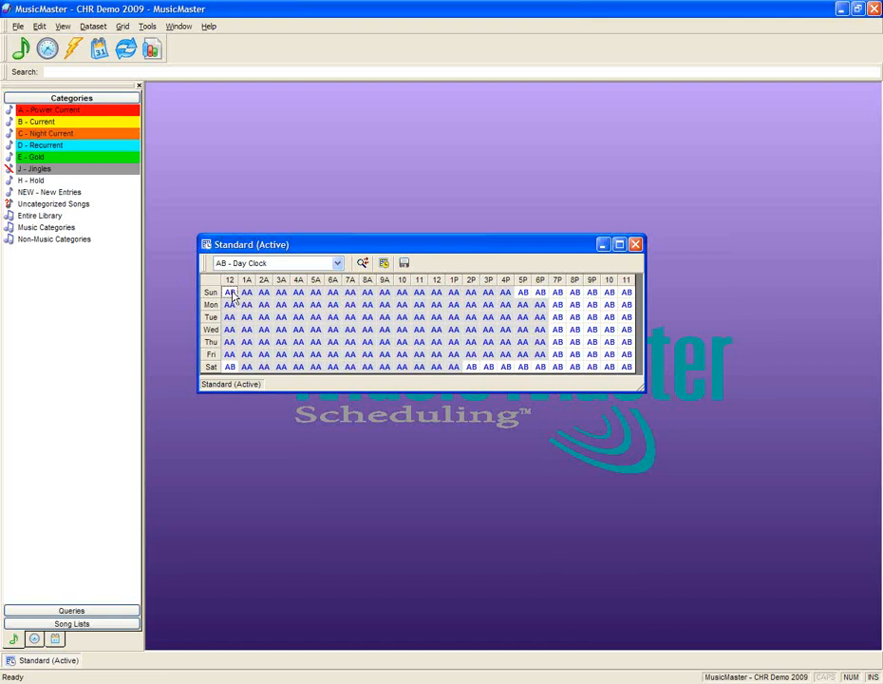
{"action": "left_click_drag", "start_coordinate": [246, 297], "coordinate": [627, 370]}
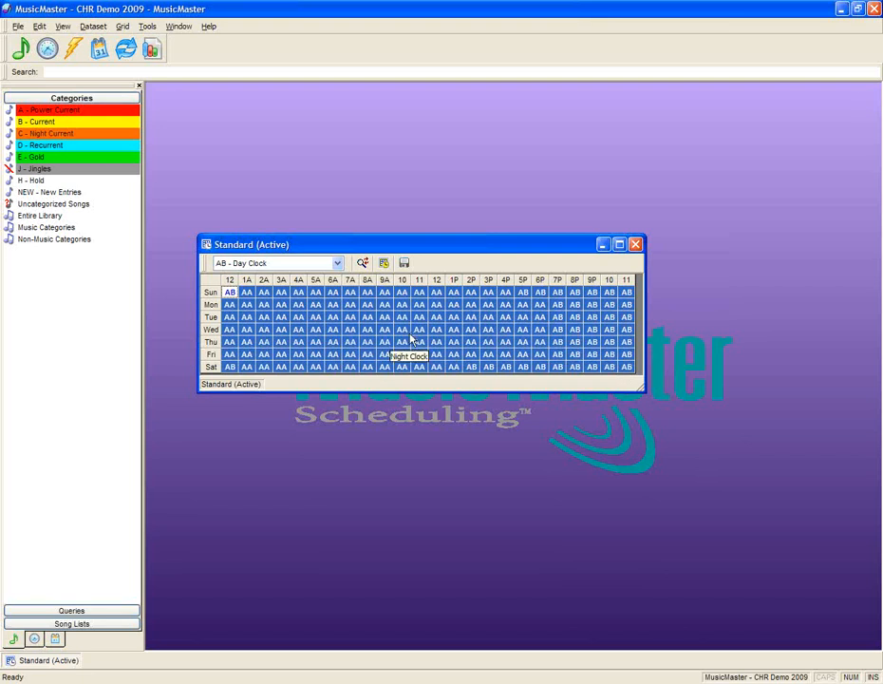
{"action": "left_click", "coordinate": [338, 264]}
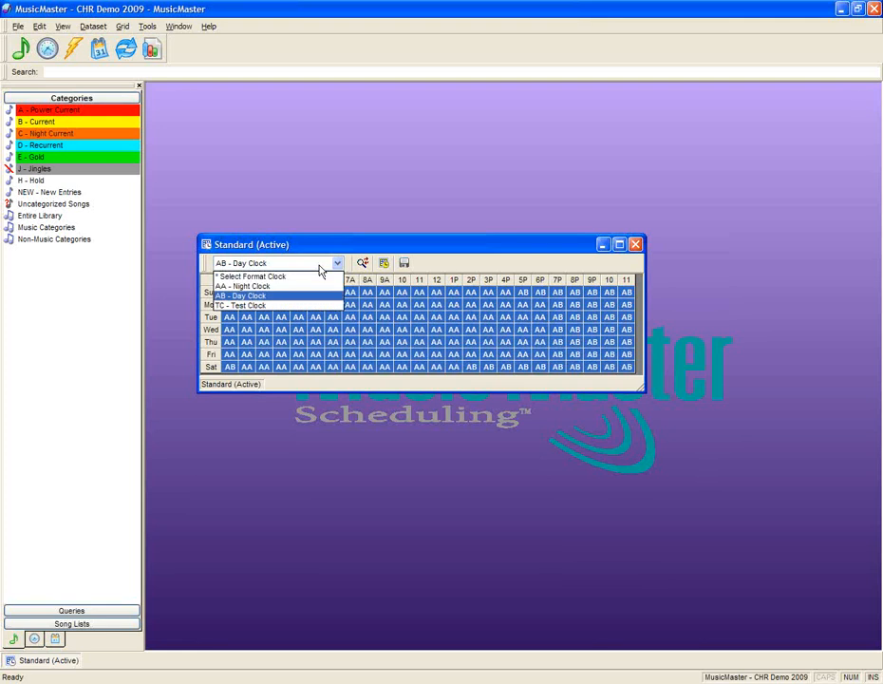
{"action": "left_click", "coordinate": [253, 305]}
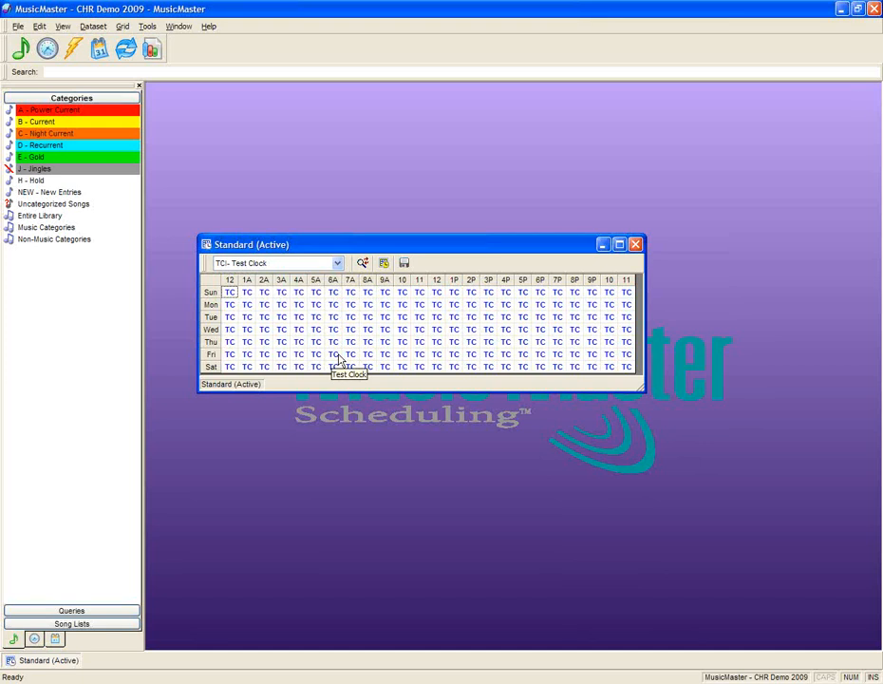
Assign AA - Night Clock to the 12 AM through 5 AM hours for all seven days, Sunday to Saturday.
{"action": "left_click", "coordinate": [333, 343]}
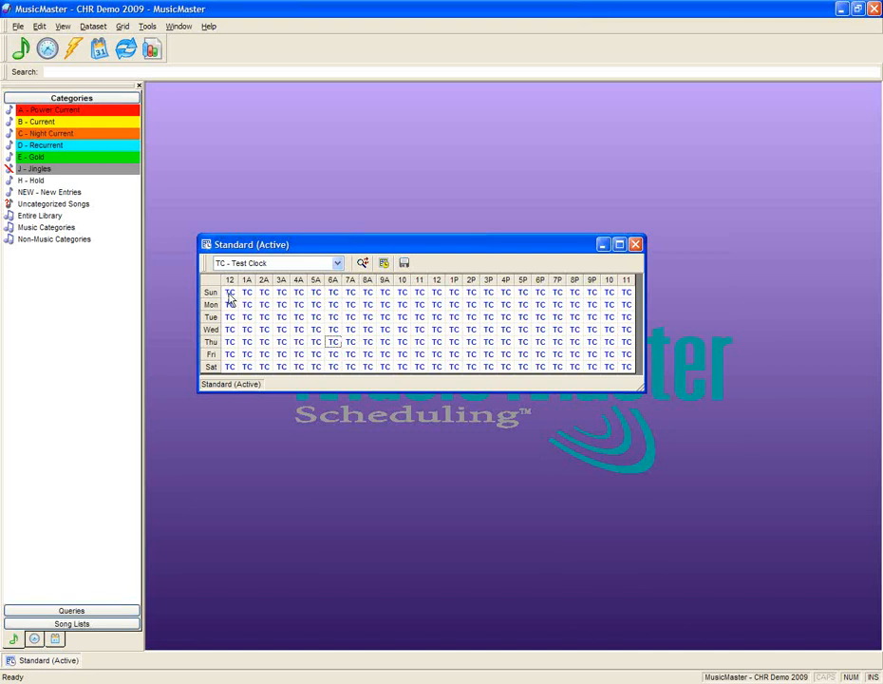
{"action": "left_click_drag", "start_coordinate": [229, 297], "coordinate": [319, 373]}
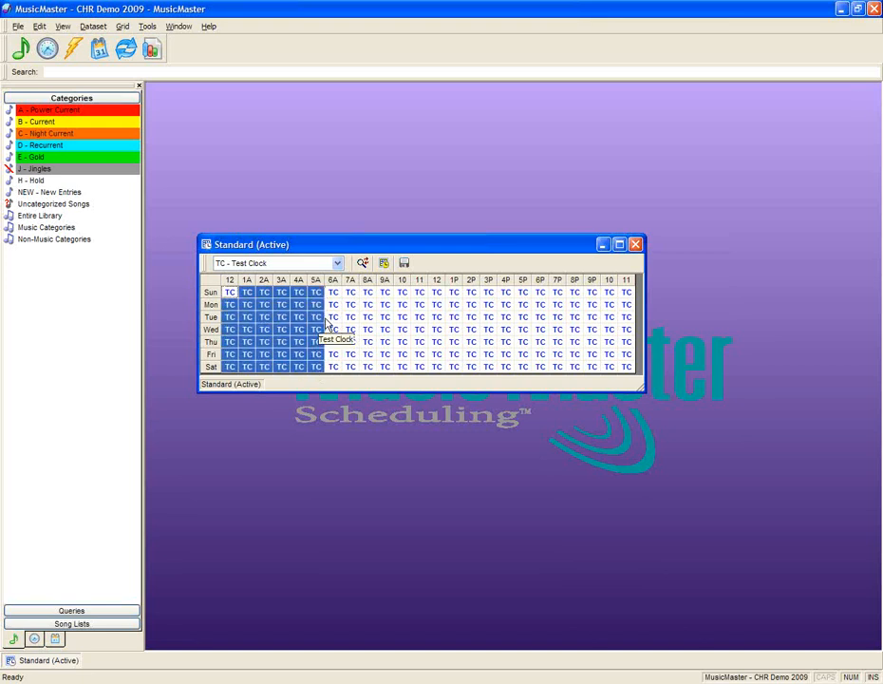
{"action": "left_click", "coordinate": [336, 263]}
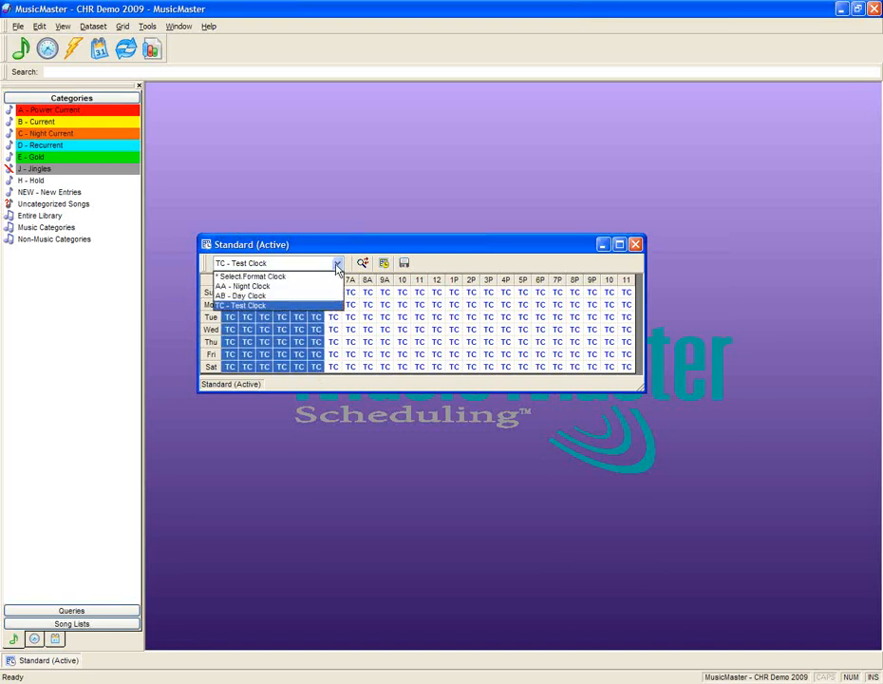
{"action": "left_click", "coordinate": [249, 286]}
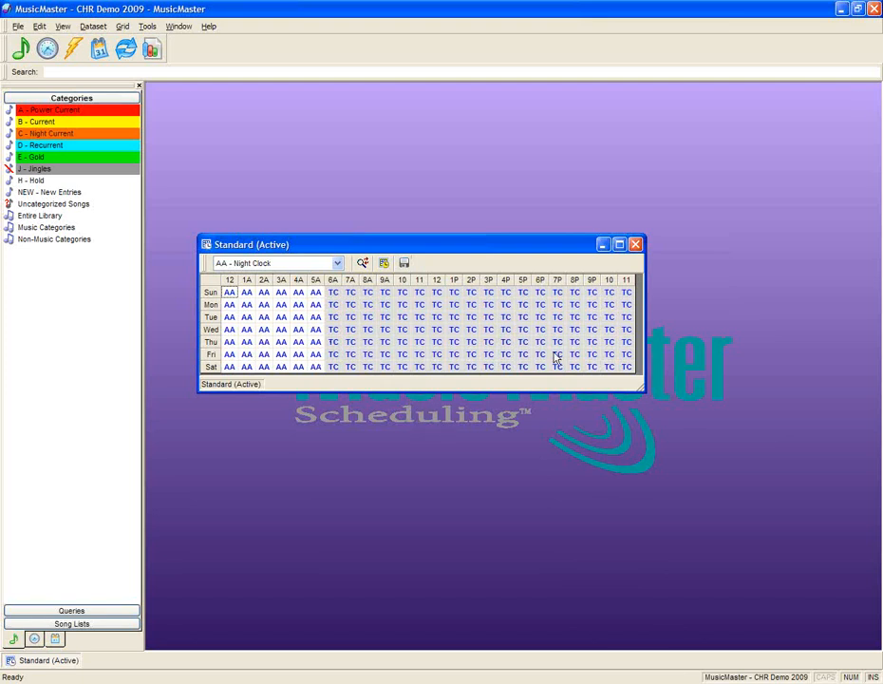
Close the Standard grid, open the Format Scheduler maximized, and select the 6PM hour of Saturday, March 14, 2009.
{"action": "left_click", "coordinate": [635, 244]}
{"action": "left_click", "coordinate": [48, 49]}
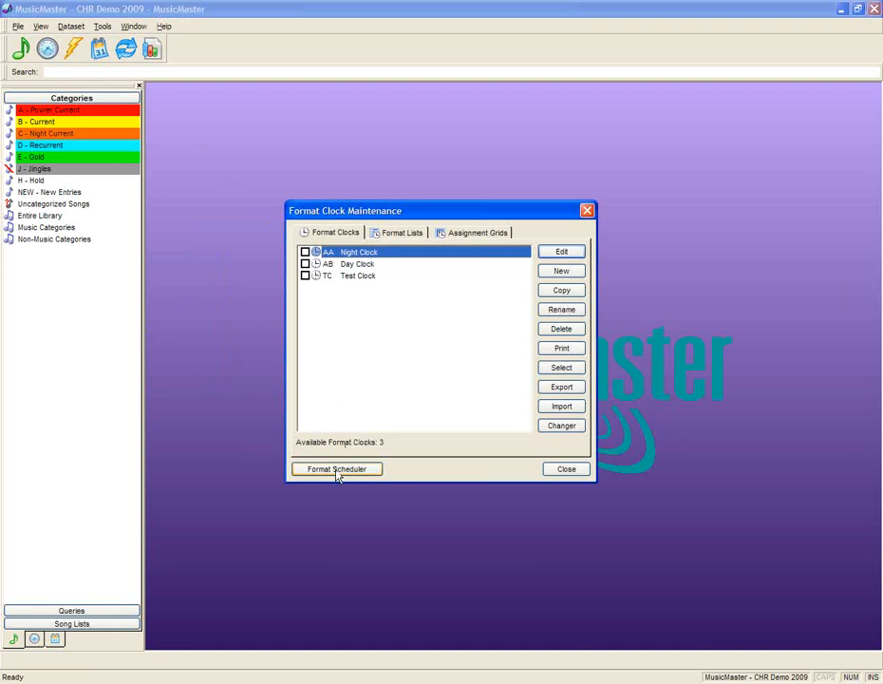
{"action": "left_click", "coordinate": [338, 469]}
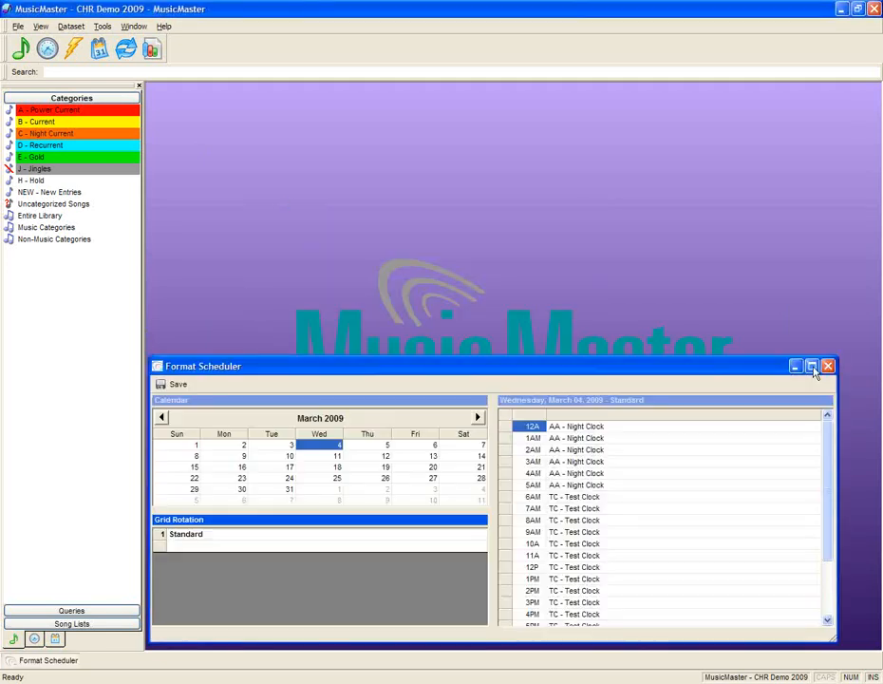
{"action": "left_click", "coordinate": [812, 366]}
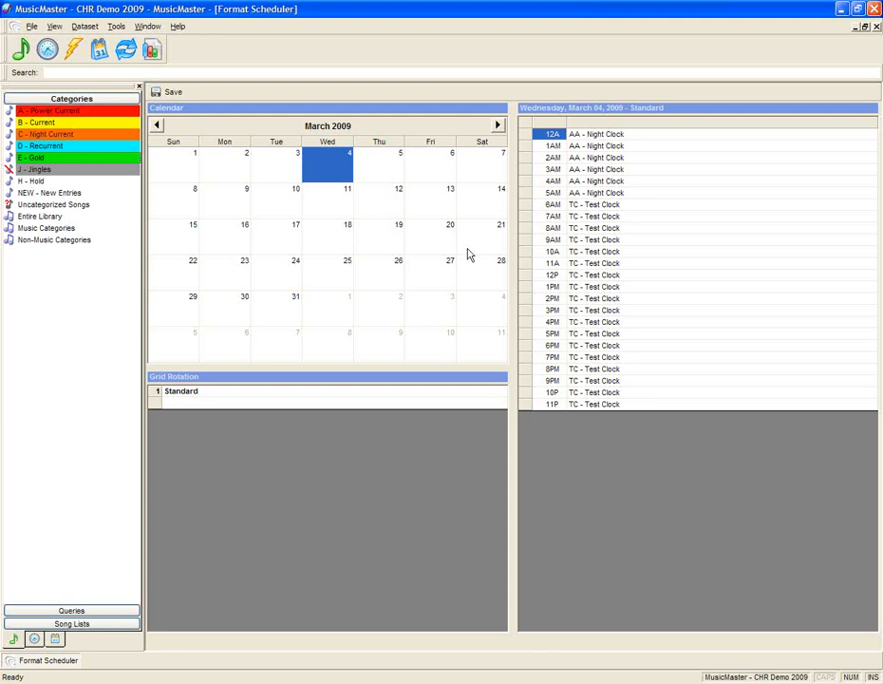
{"action": "left_click", "coordinate": [478, 207]}
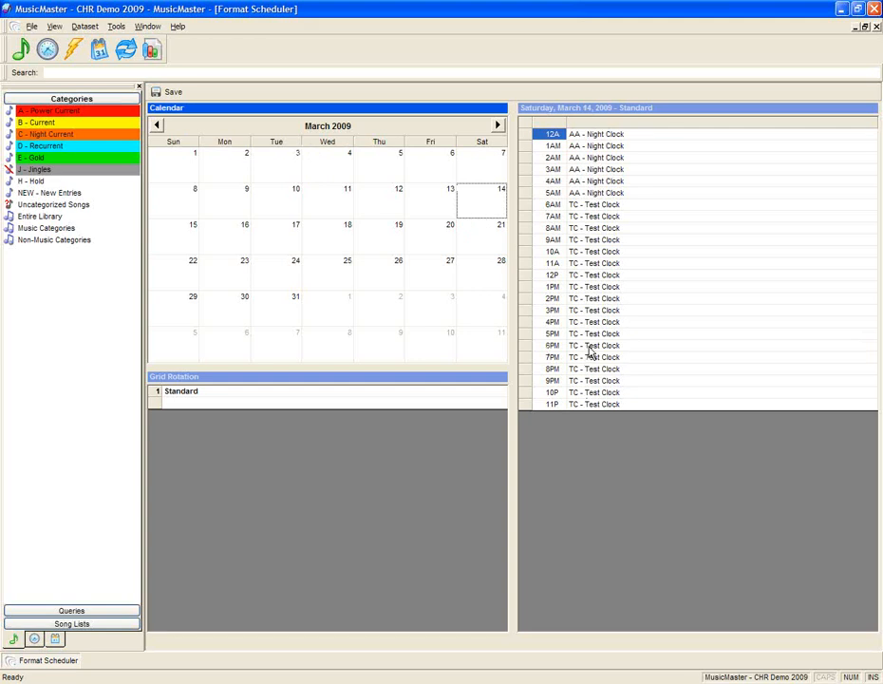
{"action": "left_click", "coordinate": [592, 346]}
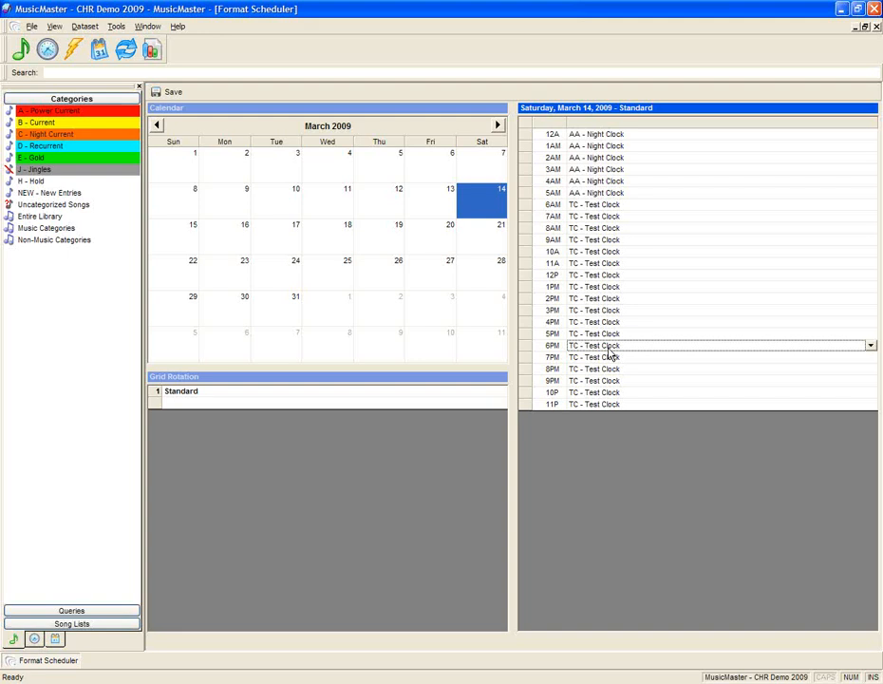
Add the Fixed grid as the second entry in the Grid Rotation for Saturday, March 14, 2009.
{"action": "left_click", "coordinate": [185, 405]}
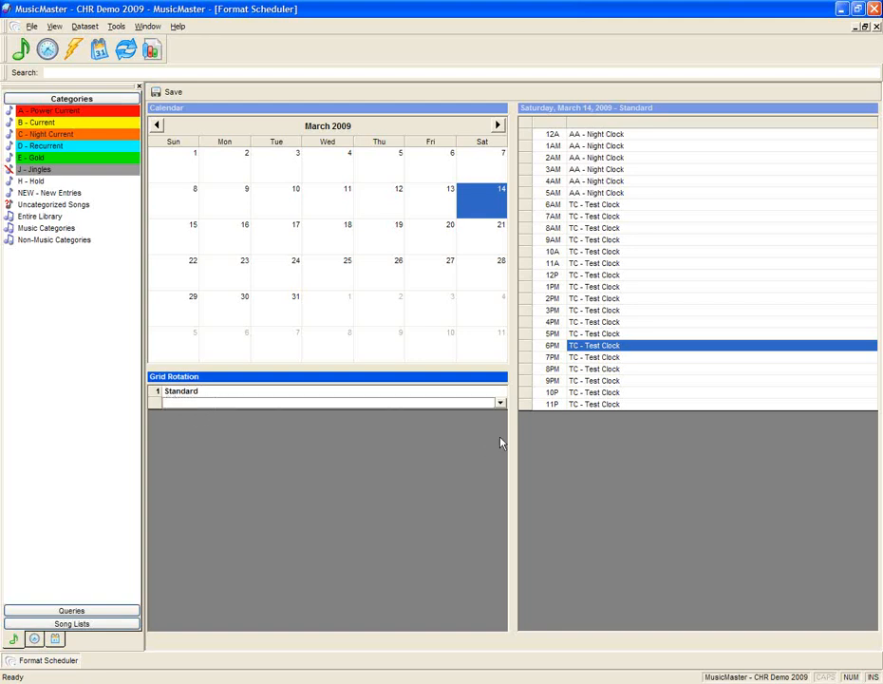
{"action": "left_click", "coordinate": [501, 407]}
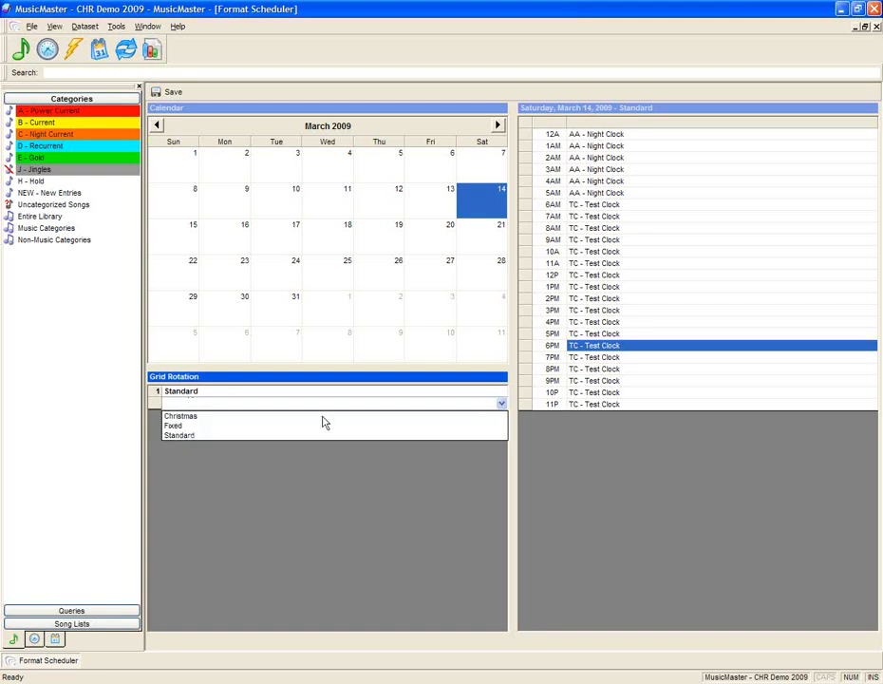
{"action": "left_click", "coordinate": [207, 428]}
{"action": "left_click", "coordinate": [233, 461]}
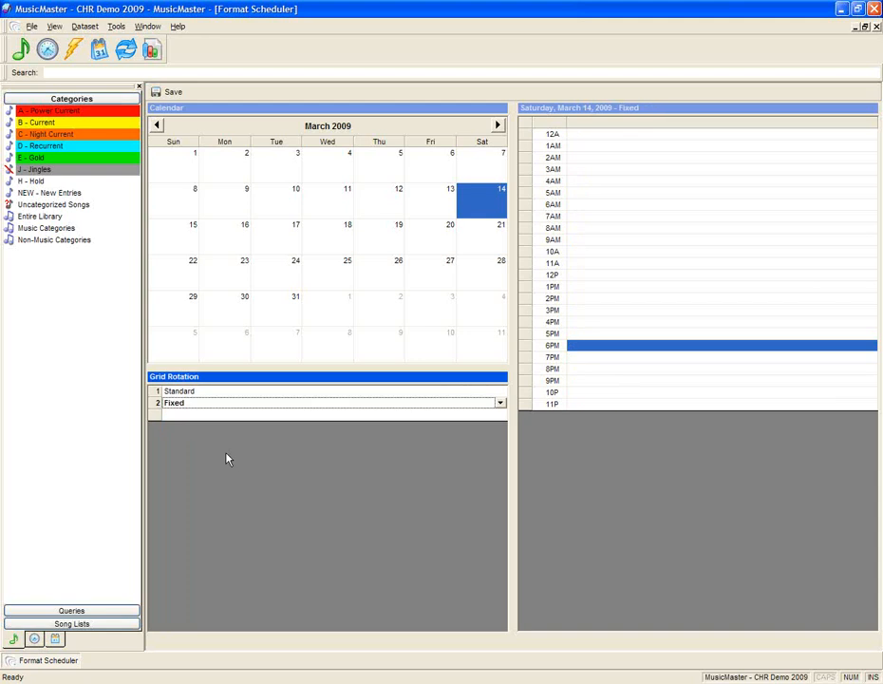
Move the Fixed grid ahead of Standard in the Grid Rotation.
{"action": "left_click", "coordinate": [180, 392]}
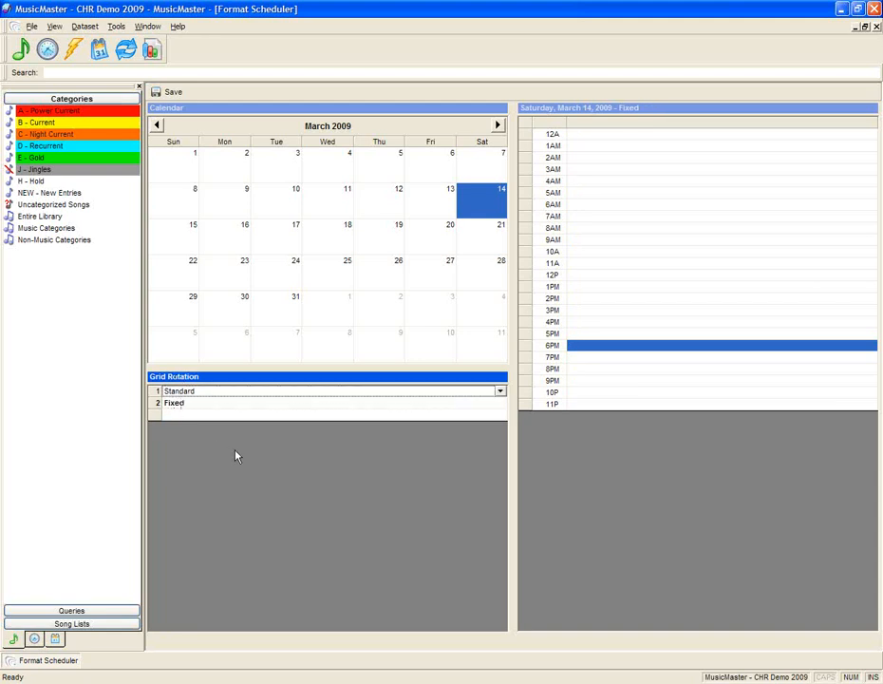
{"action": "left_click", "coordinate": [187, 408]}
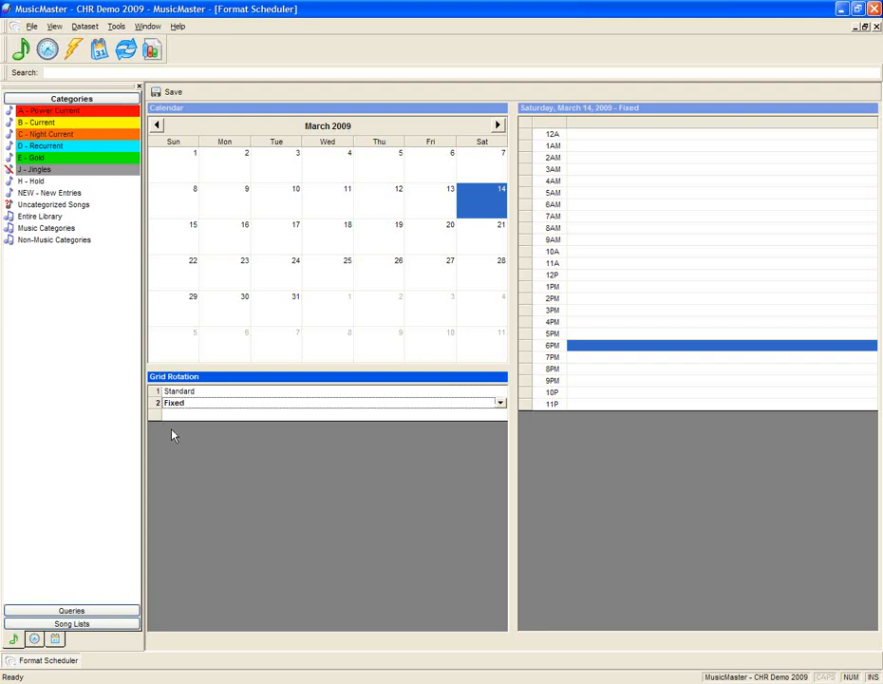
{"action": "mouse_move", "coordinate": [157, 407]}
{"action": "left_mouse_down"}
{"action": "mouse_move", "coordinate": [154, 378]}
{"action": "mouse_move", "coordinate": [156, 389]}
{"action": "left_mouse_up"}
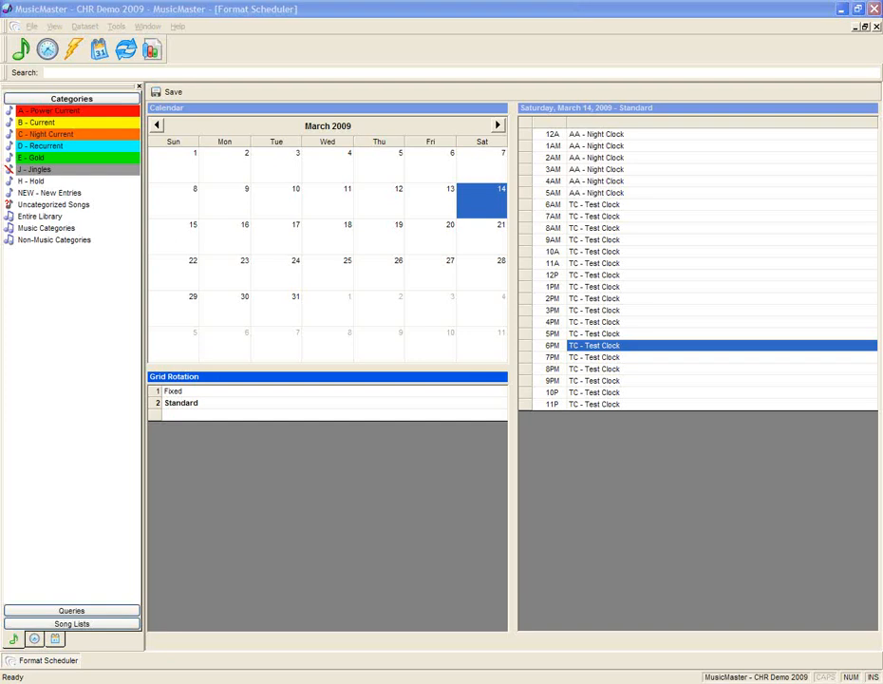
Open the Rule Tree Editor and expand All Categories, A - Power Current and its Optimum Goal Scheduling rules.
{"action": "left_click", "coordinate": [69, 50]}
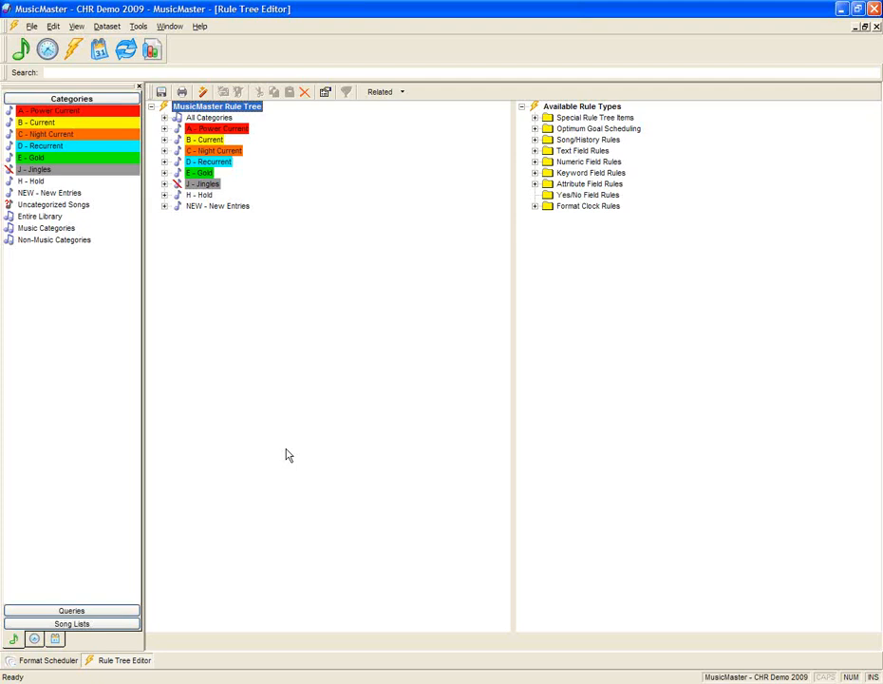
{"action": "left_click", "coordinate": [207, 118]}
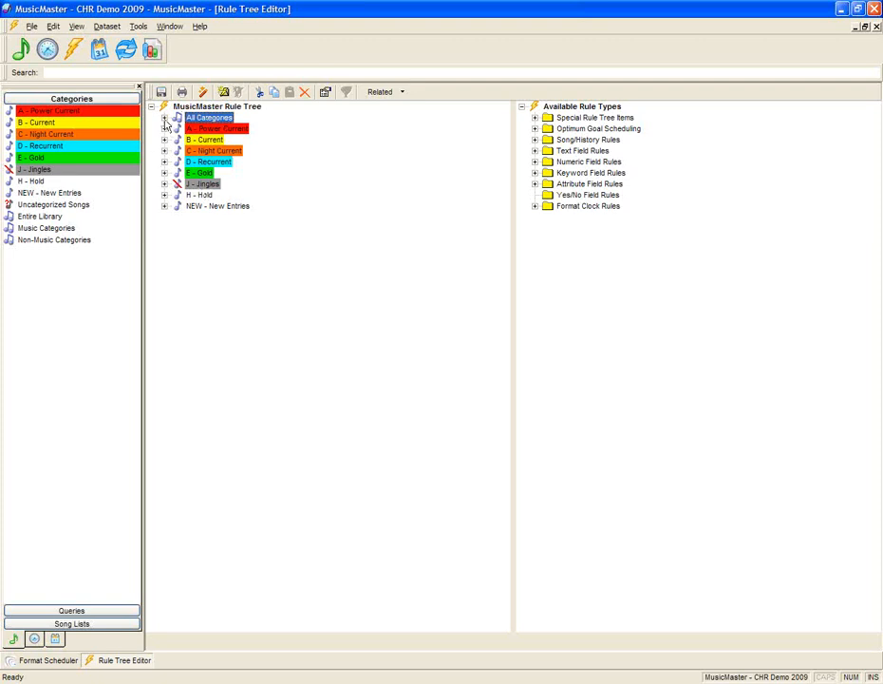
{"action": "left_click", "coordinate": [165, 117]}
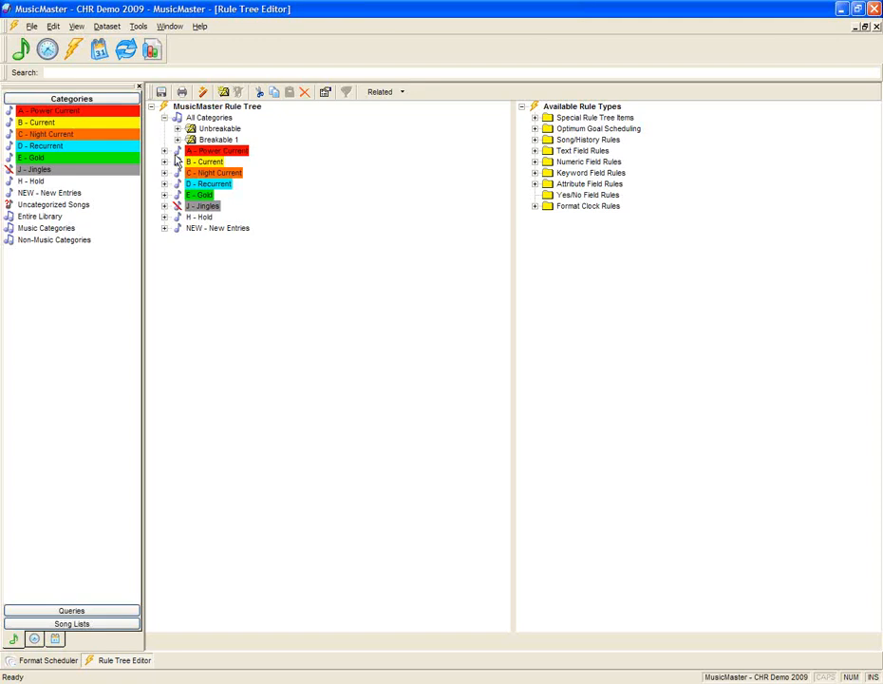
{"action": "left_click", "coordinate": [165, 151]}
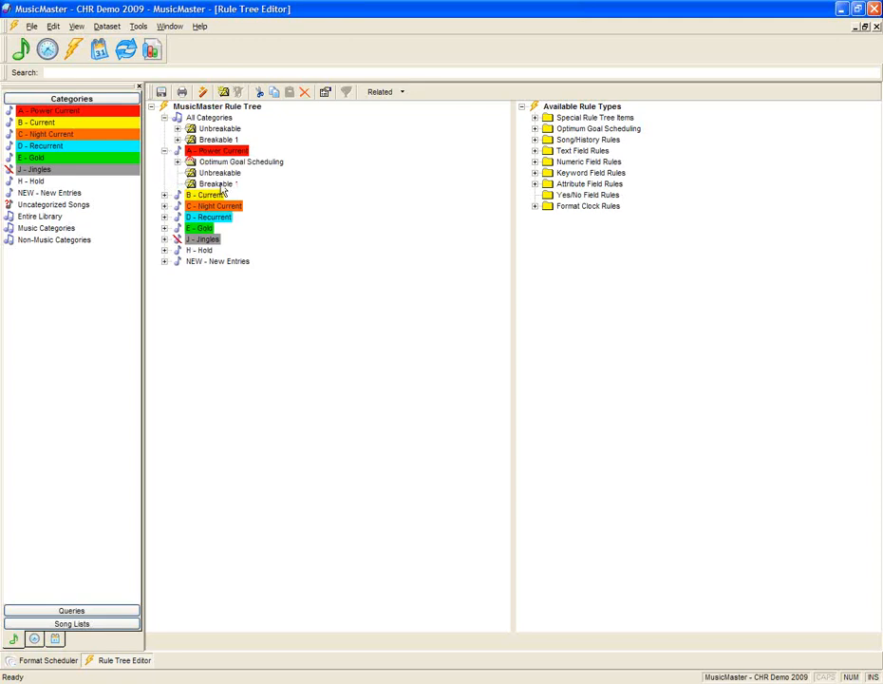
{"action": "left_click", "coordinate": [238, 163]}
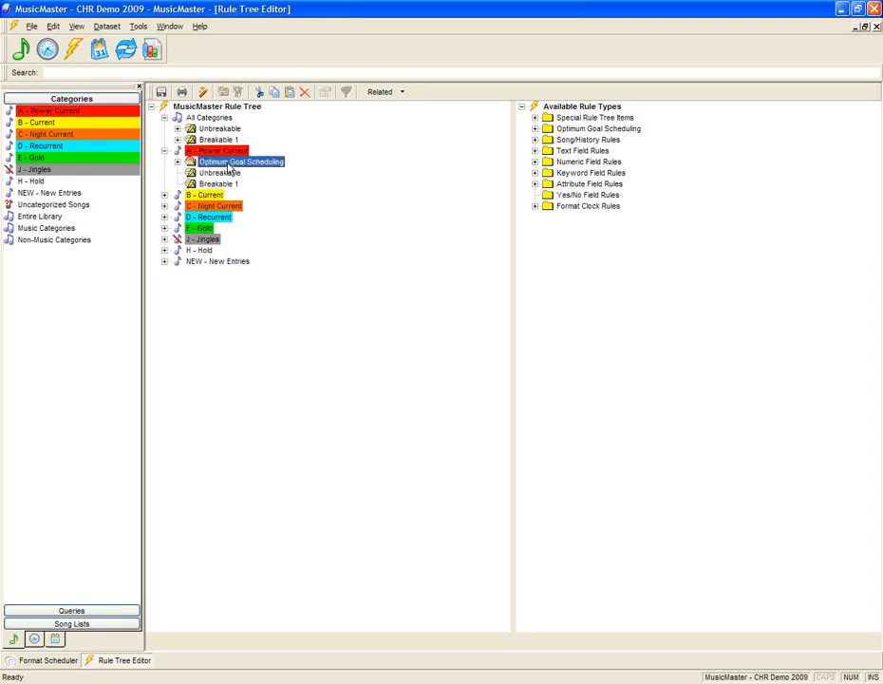
{"action": "double_click", "coordinate": [245, 162]}
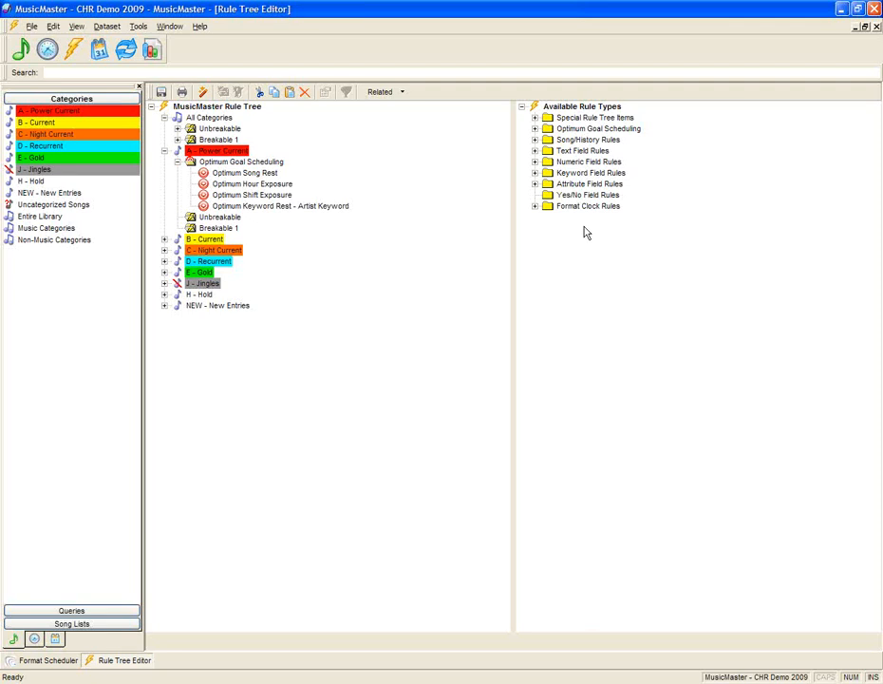
Add a Day Offset Window rule of 1 day and 1 hour to A - Power Current's Unbreakable group and move it to Breakable 1.
{"action": "left_click", "coordinate": [535, 139]}
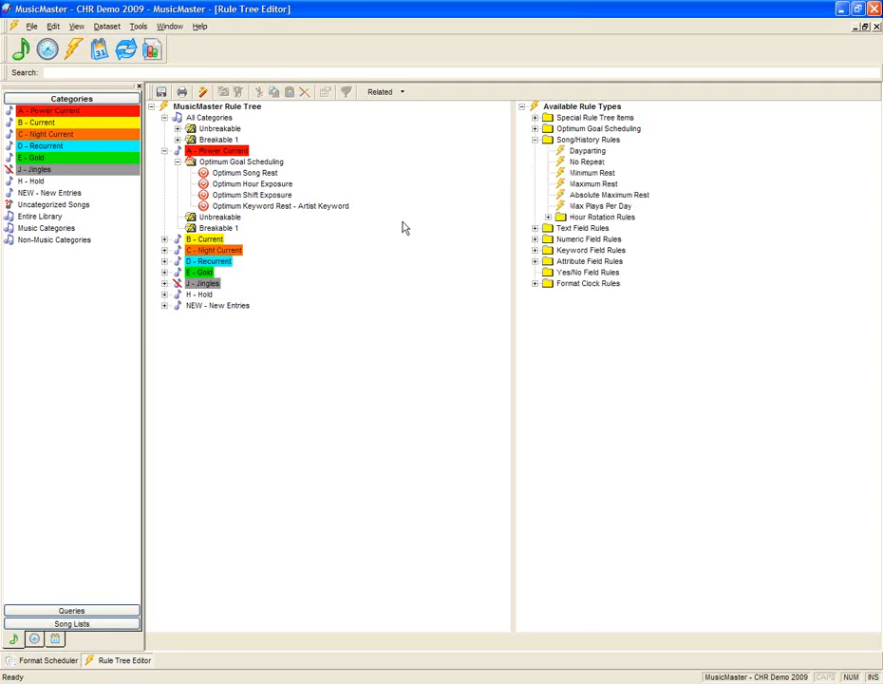
{"action": "left_click", "coordinate": [548, 219]}
{"action": "left_click", "coordinate": [612, 229]}
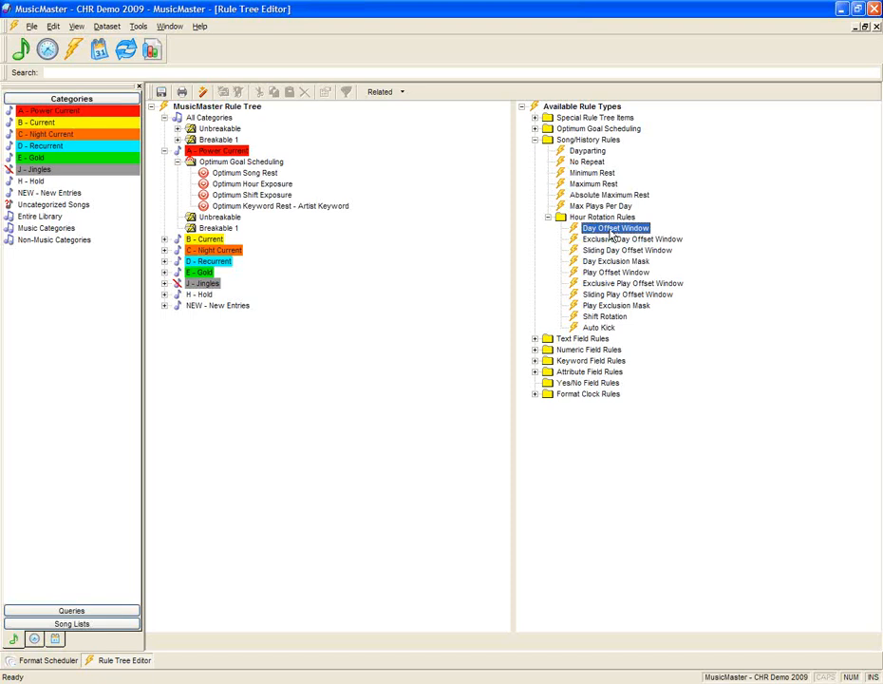
{"action": "left_click_drag", "start_coordinate": [612, 238], "coordinate": [232, 222]}
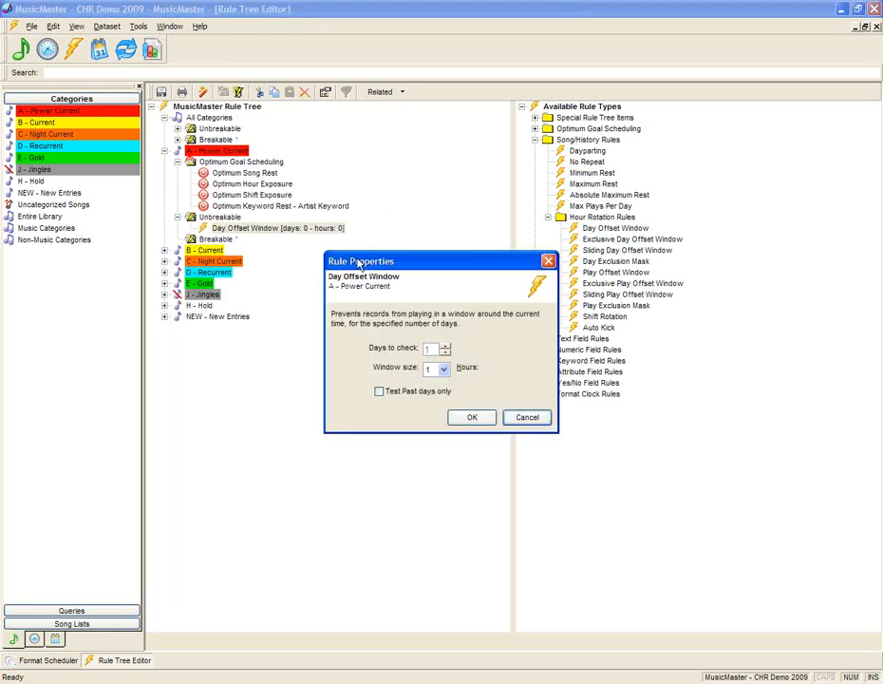
{"action": "left_click_drag", "start_coordinate": [361, 264], "coordinate": [334, 285]}
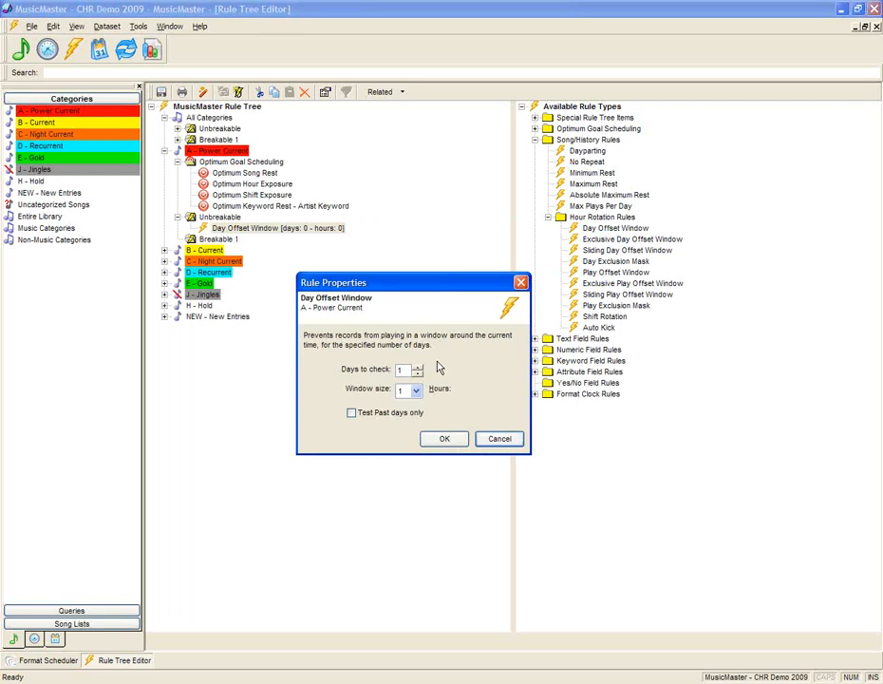
{"action": "left_click", "coordinate": [442, 439]}
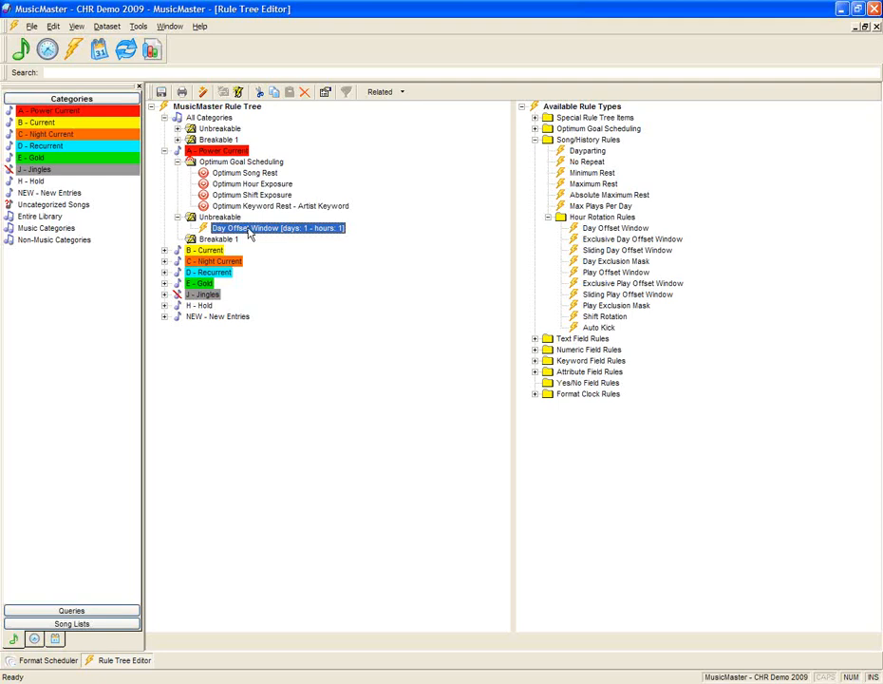
{"action": "left_click_drag", "start_coordinate": [253, 230], "coordinate": [218, 239]}
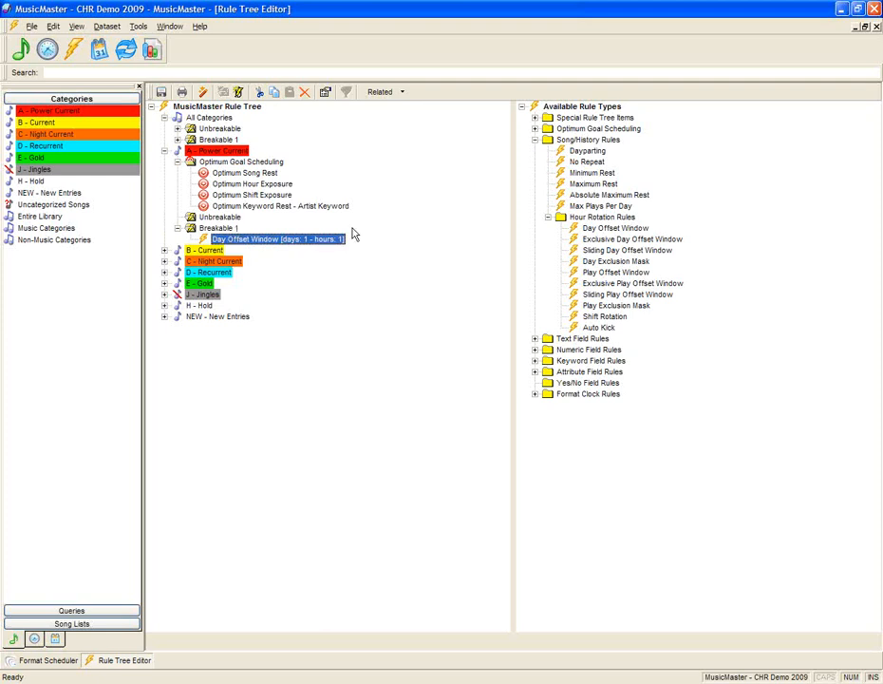
Add the Optimum Keyword Qtr-Hour Exposure - Artist Keyword goal at the end of A - Power Current's Optimum Goal Scheduling group.
{"action": "left_click", "coordinate": [535, 129]}
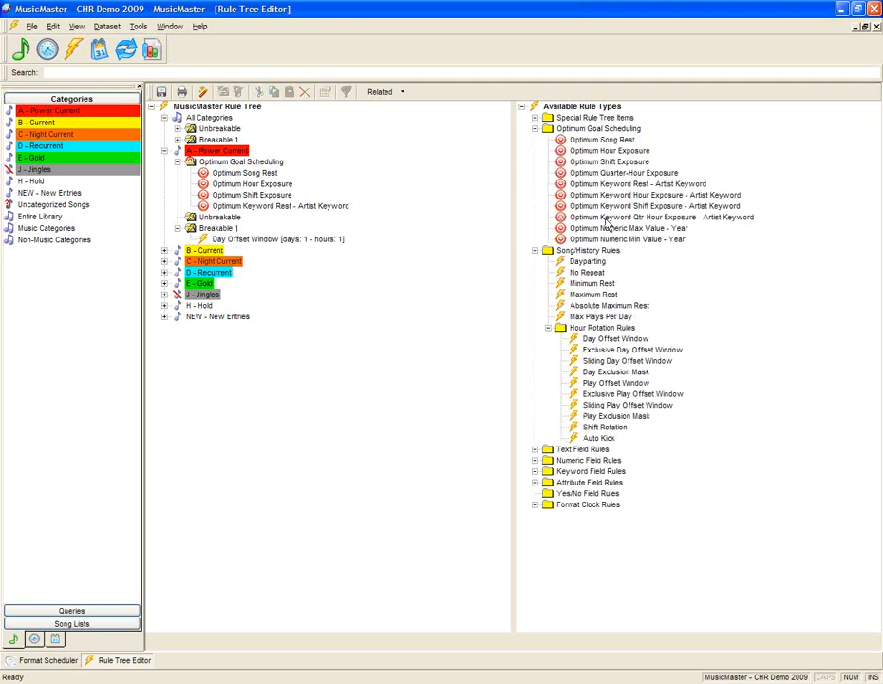
{"action": "left_click", "coordinate": [607, 218]}
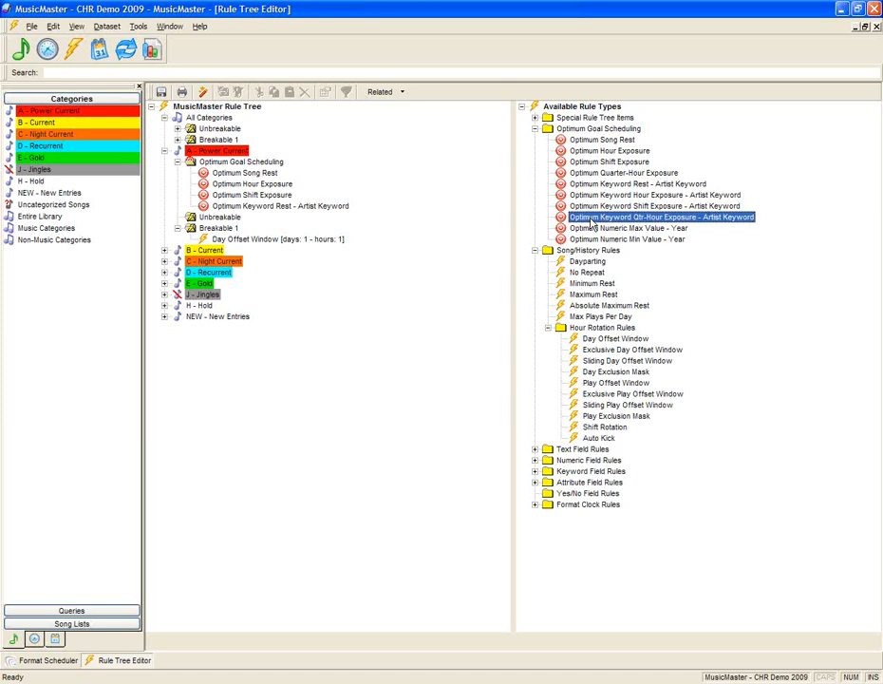
{"action": "left_click_drag", "start_coordinate": [592, 221], "coordinate": [286, 212]}
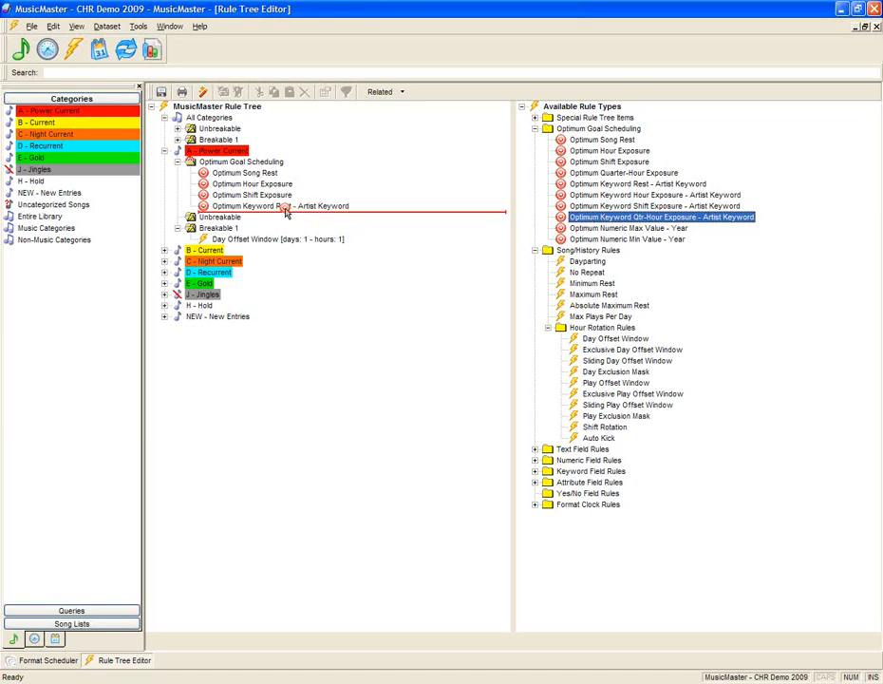
{"action": "left_click_drag", "start_coordinate": [285, 212], "coordinate": [287, 214]}
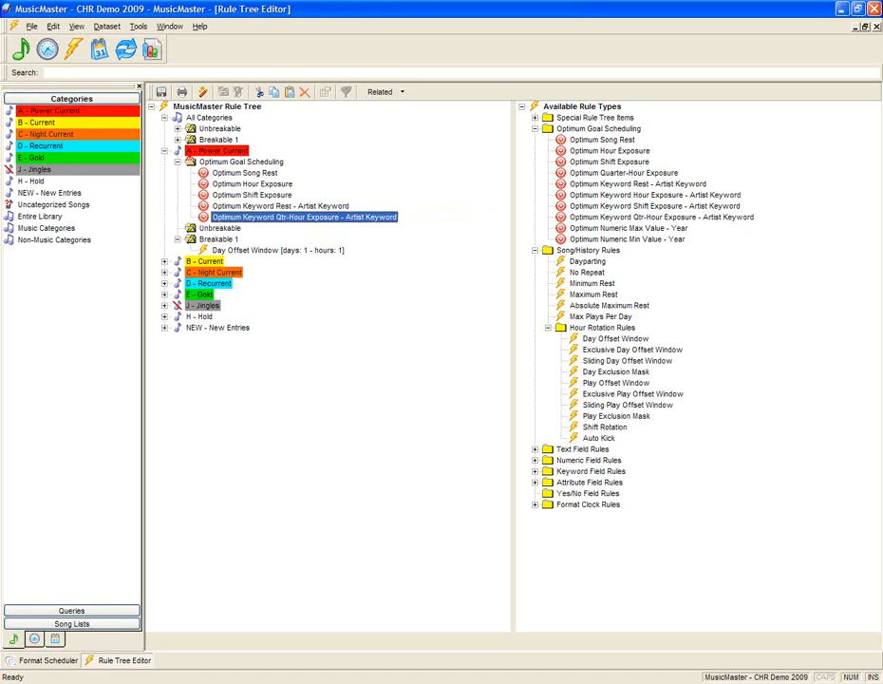
Move Optimum Keyword Rest - Artist Keyword directly below Optimum Song Rest in A - Power Current's Optimum Goal Scheduling group.
{"action": "left_click", "coordinate": [250, 206]}
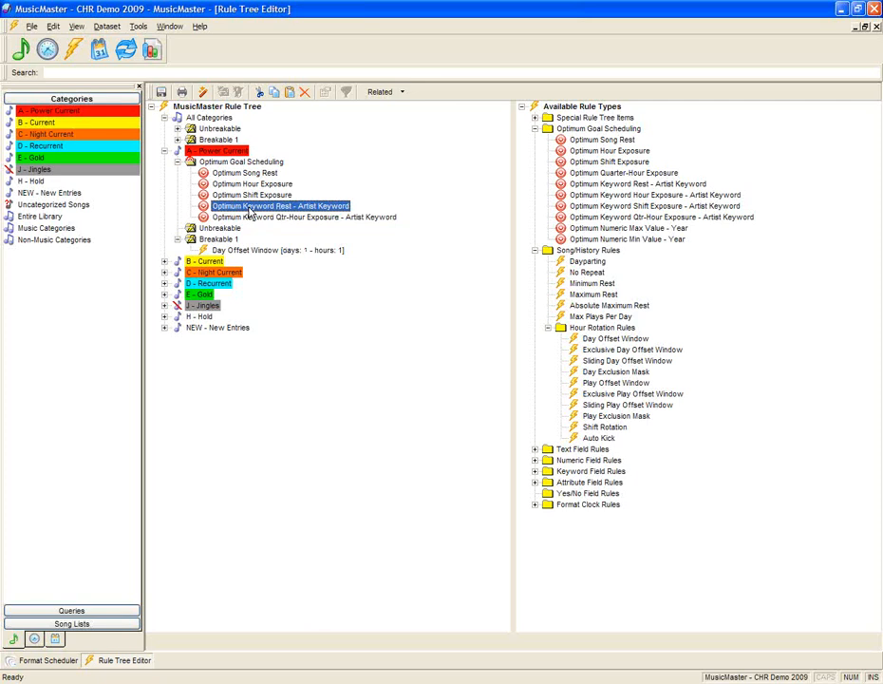
{"action": "left_click_drag", "start_coordinate": [249, 213], "coordinate": [250, 183]}
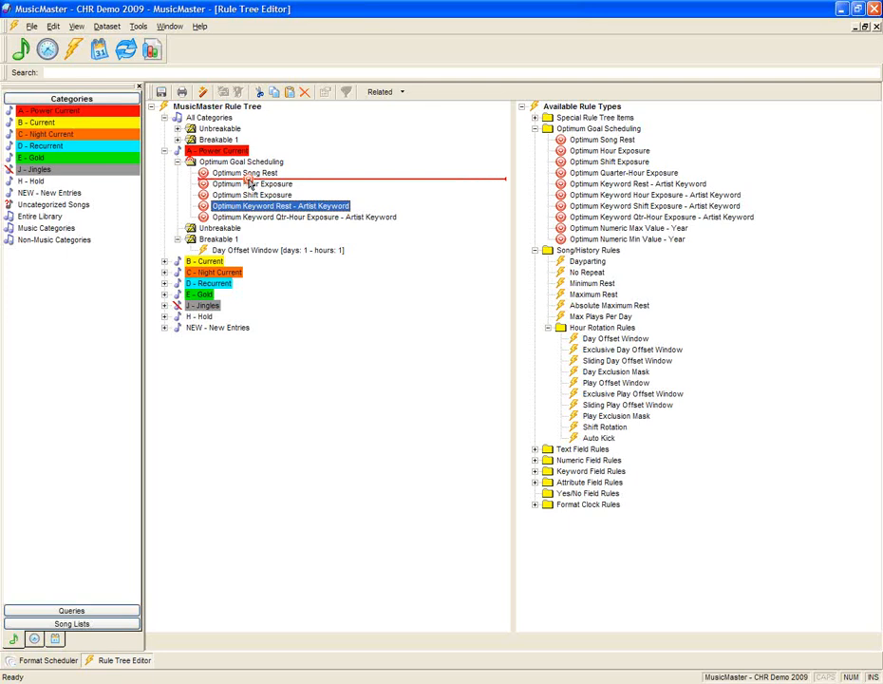
{"action": "left_click_drag", "start_coordinate": [250, 183], "coordinate": [250, 183]}
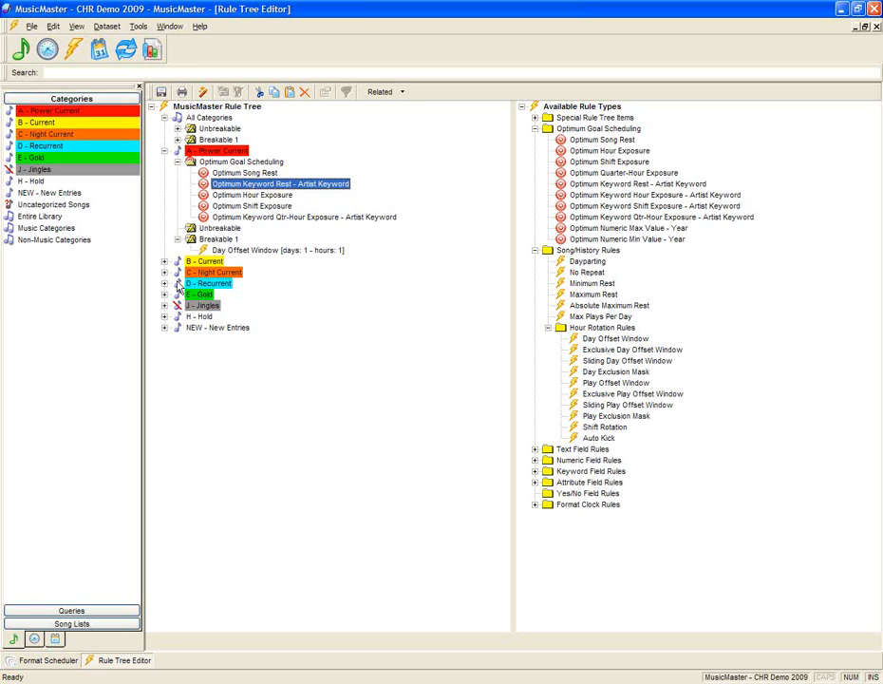
Expand B - Current and move A - Power Current's Day Offset Window rule into B - Current's Breakable 1 group.
{"action": "left_click", "coordinate": [164, 261]}
{"action": "left_click", "coordinate": [252, 255]}
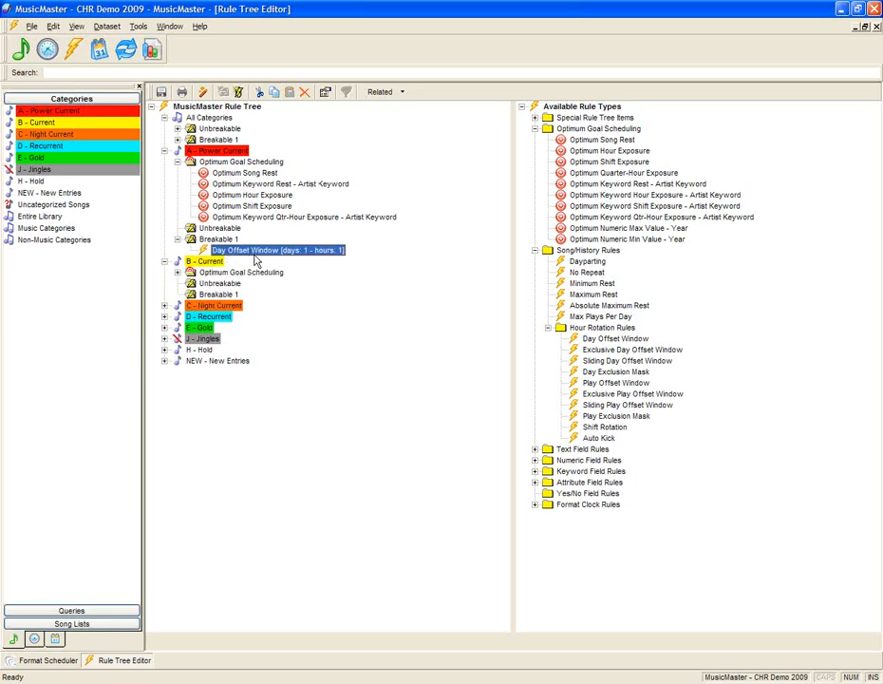
{"action": "left_click_drag", "start_coordinate": [220, 273], "coordinate": [214, 296]}
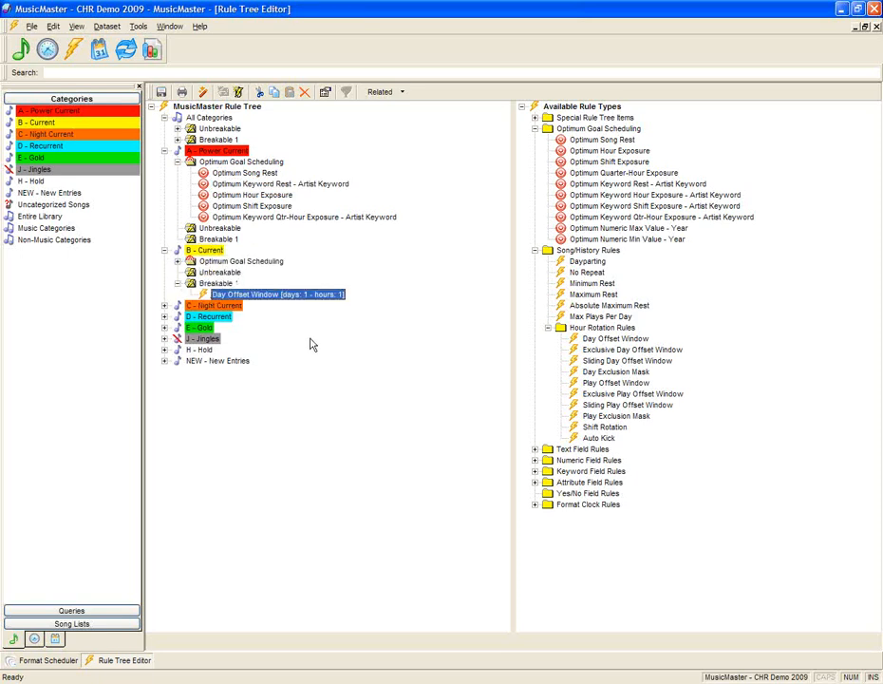